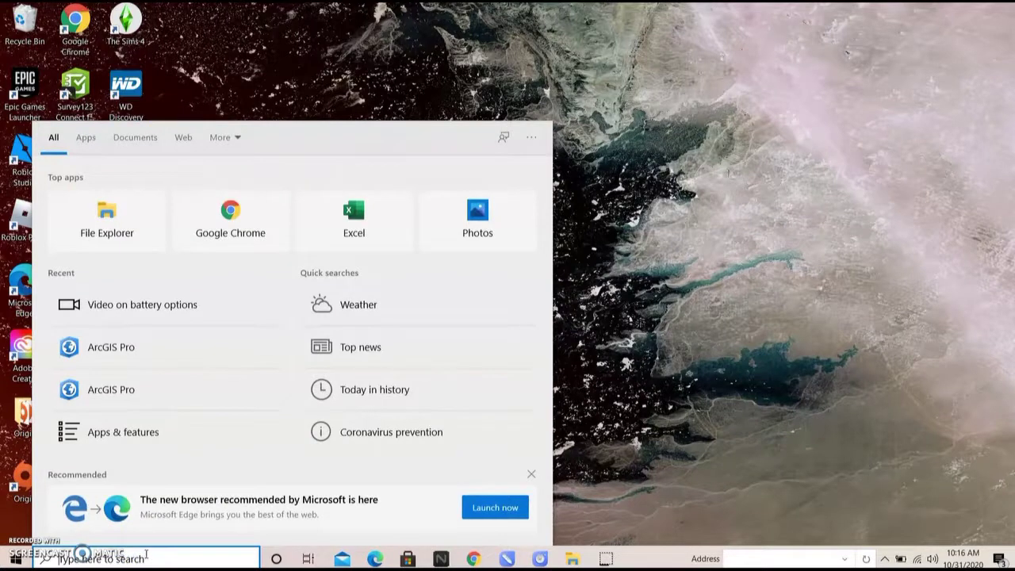
# Step: Launch ArcGIS Pro and start a new project from the blank Map template
pyautogui.write('arcg')
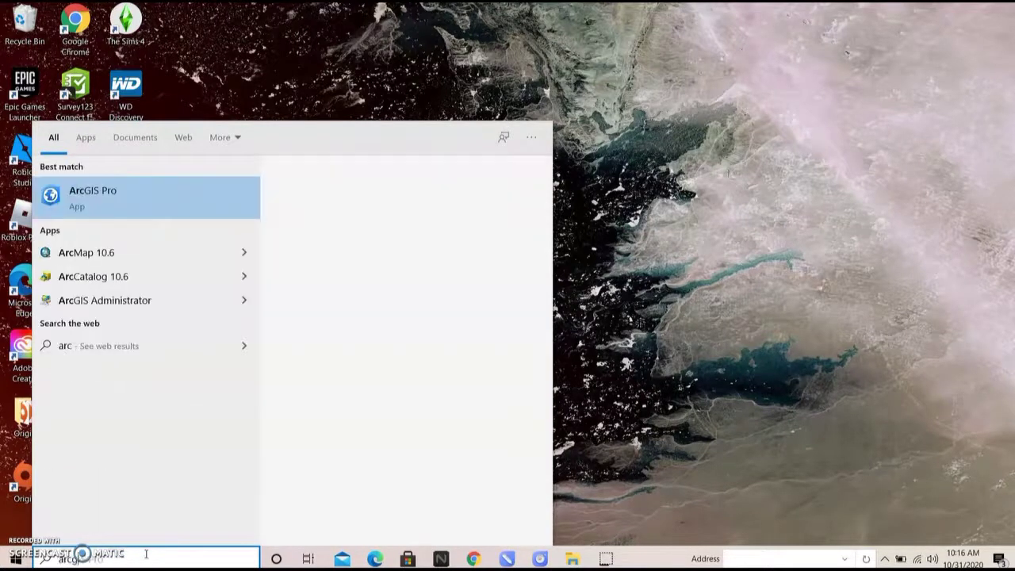
pyautogui.write('is pro')
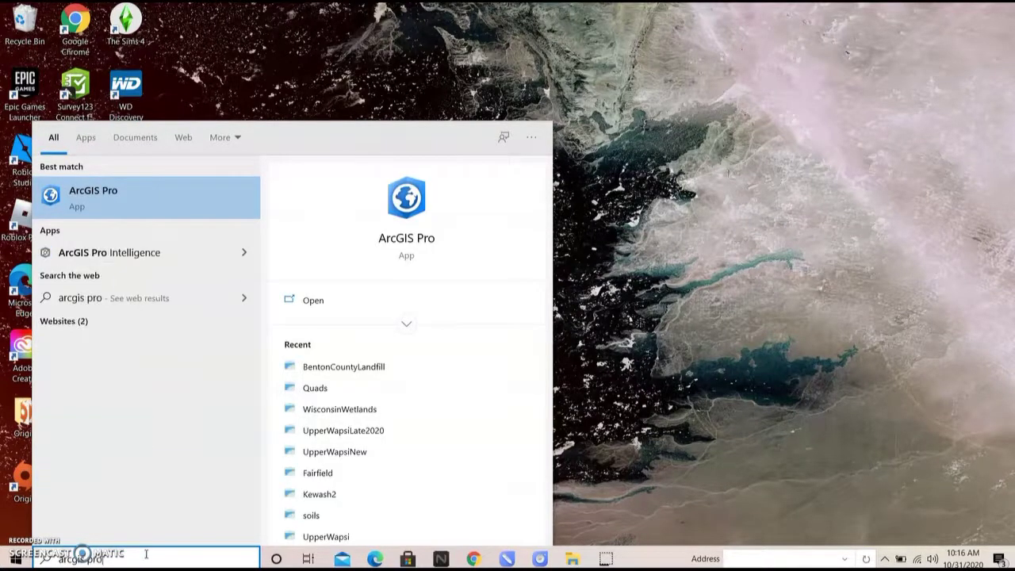
pyautogui.click(102, 203)
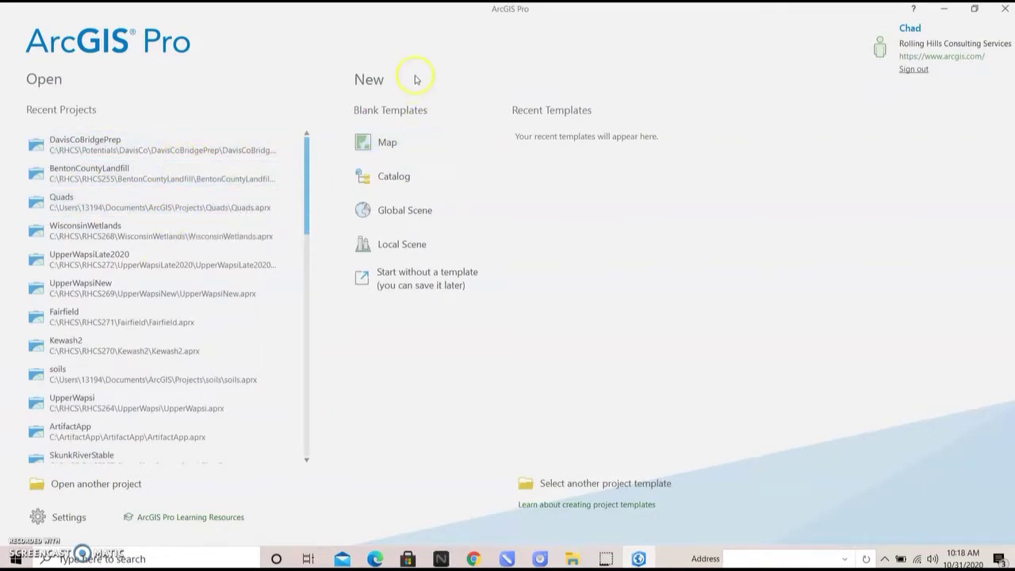
pyautogui.click(400, 148)
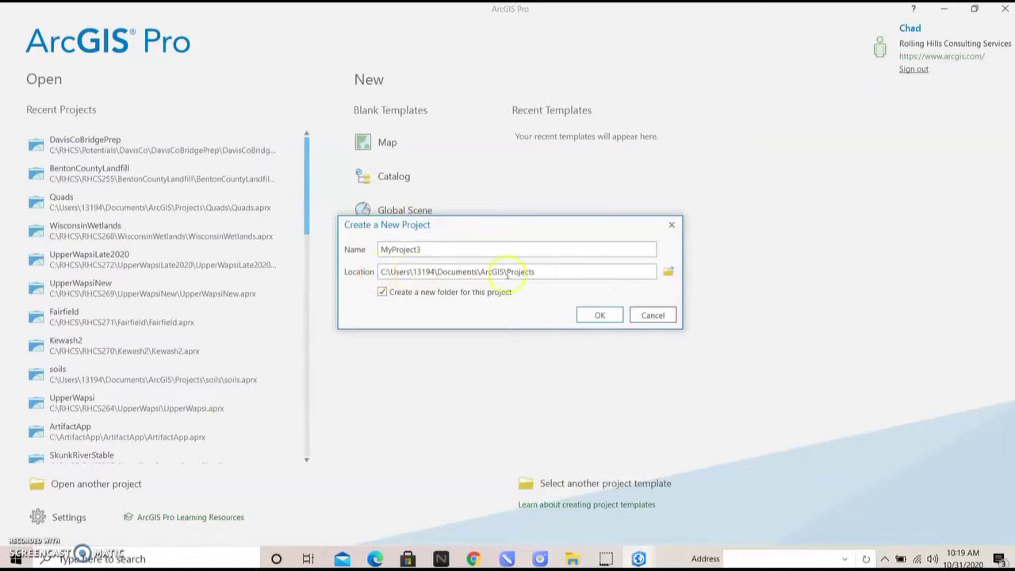
# Step: Create a folder named ChadsGIS on the C: drive and set it as the new project's location
pyautogui.click(548, 271)
pyautogui.click(669, 273)
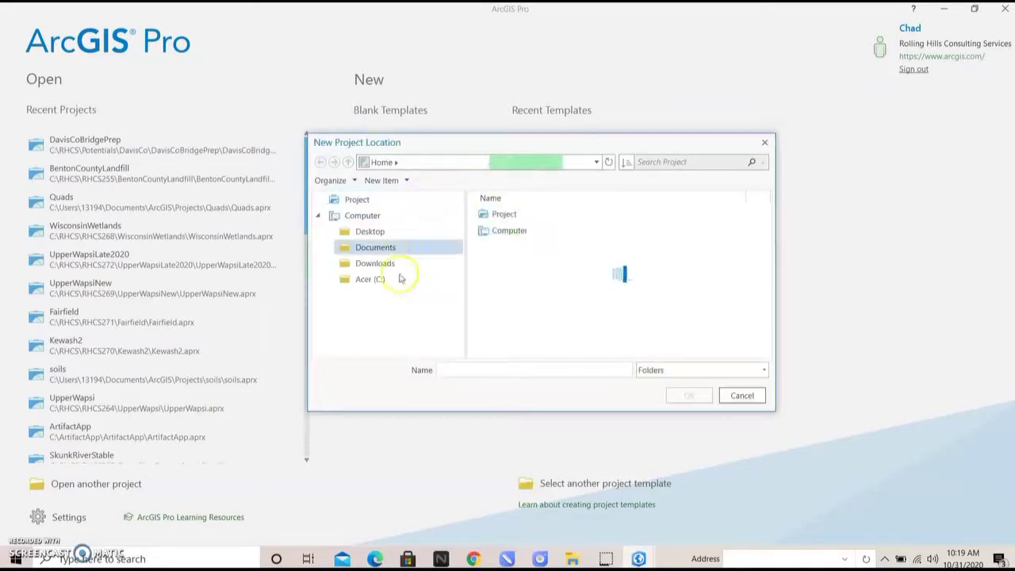
pyautogui.click(382, 279)
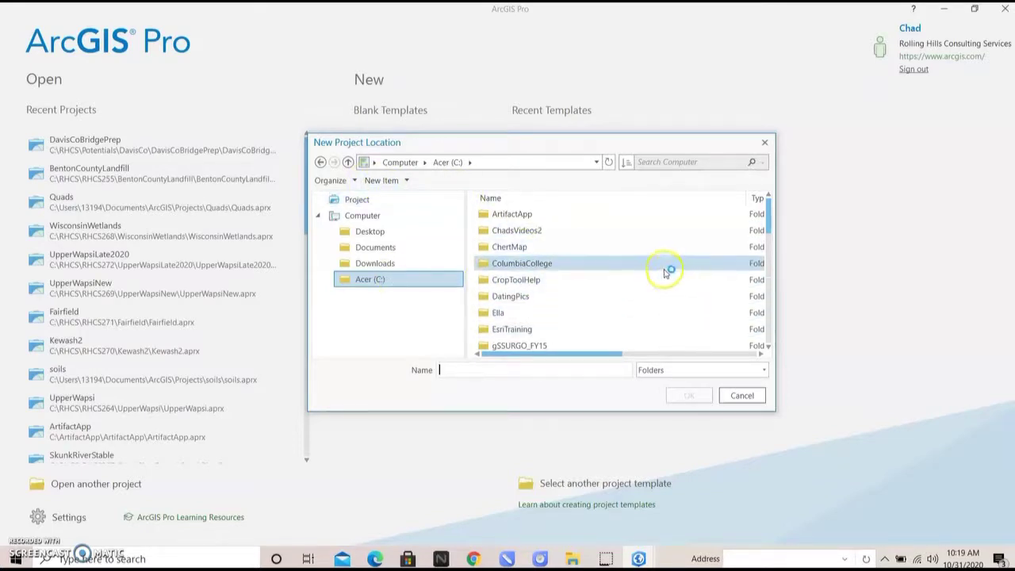
pyautogui.click(406, 181)
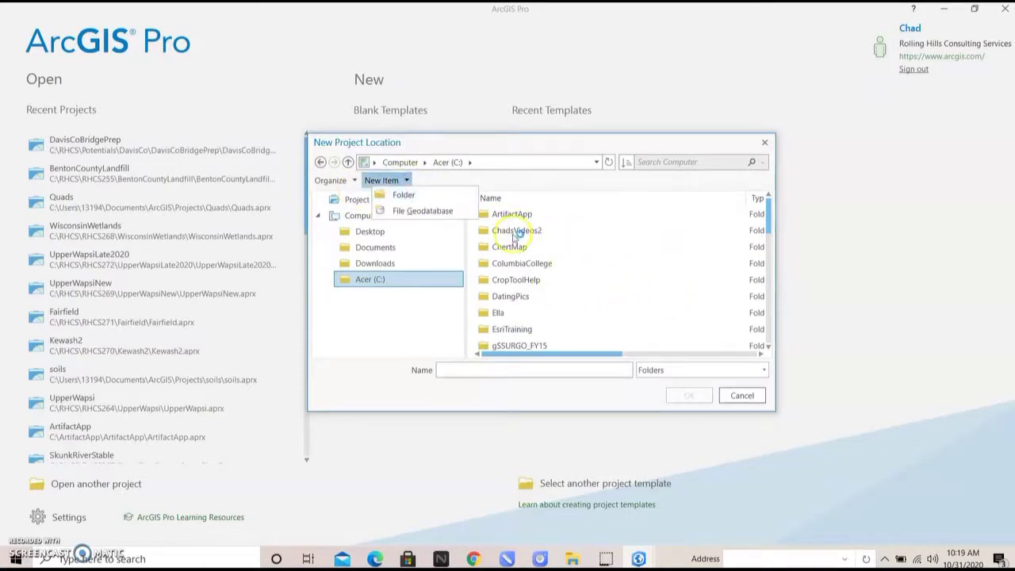
pyautogui.click(400, 195)
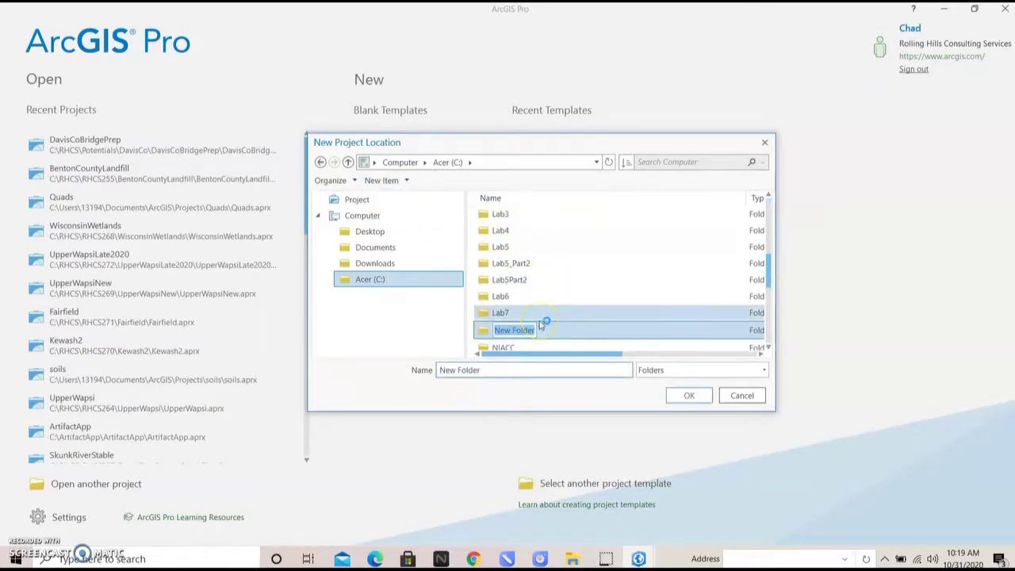
pyautogui.write('ChadsGIS')
pyautogui.press('Return')
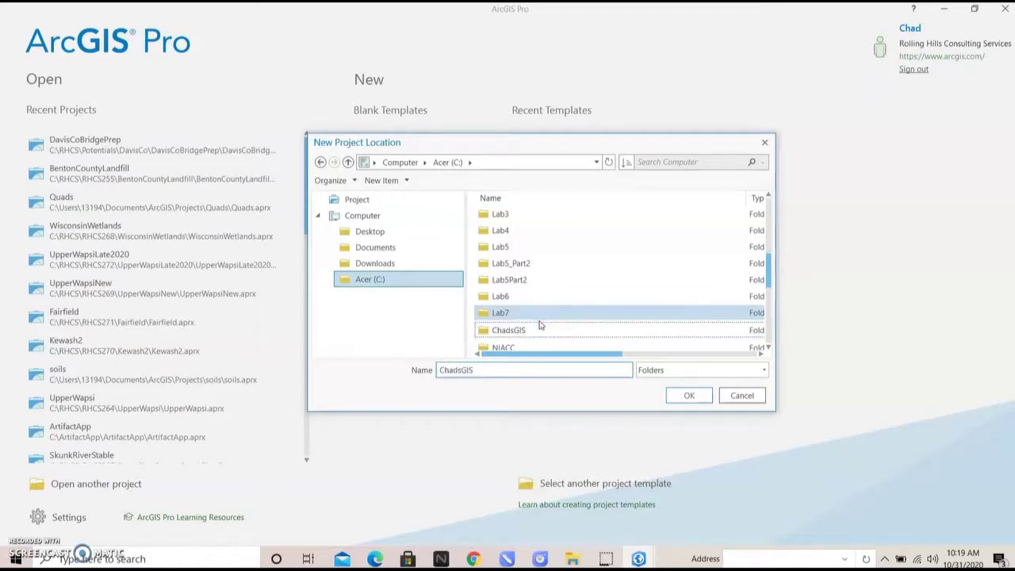
pyautogui.click(514, 329)
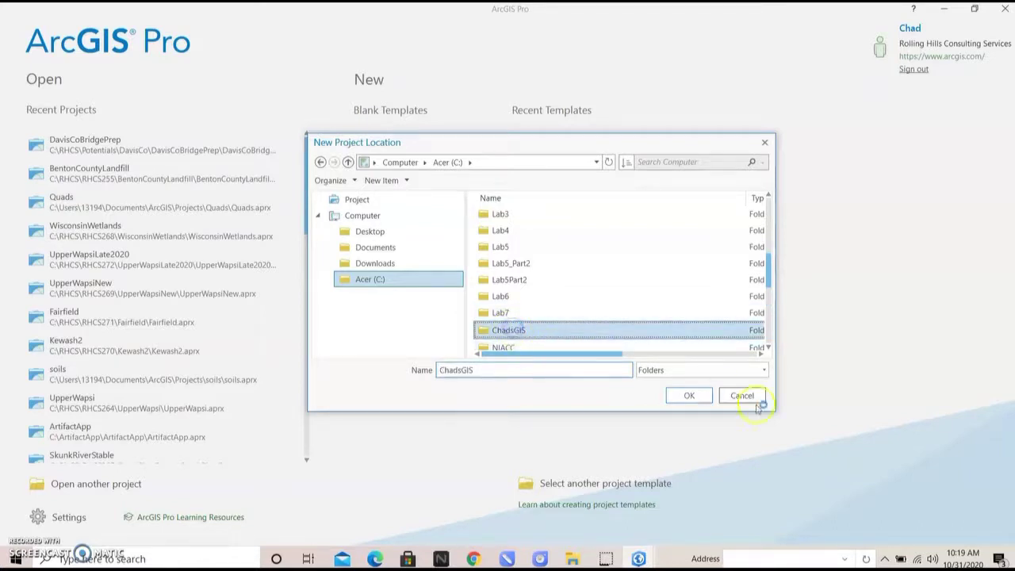
pyautogui.click(689, 395)
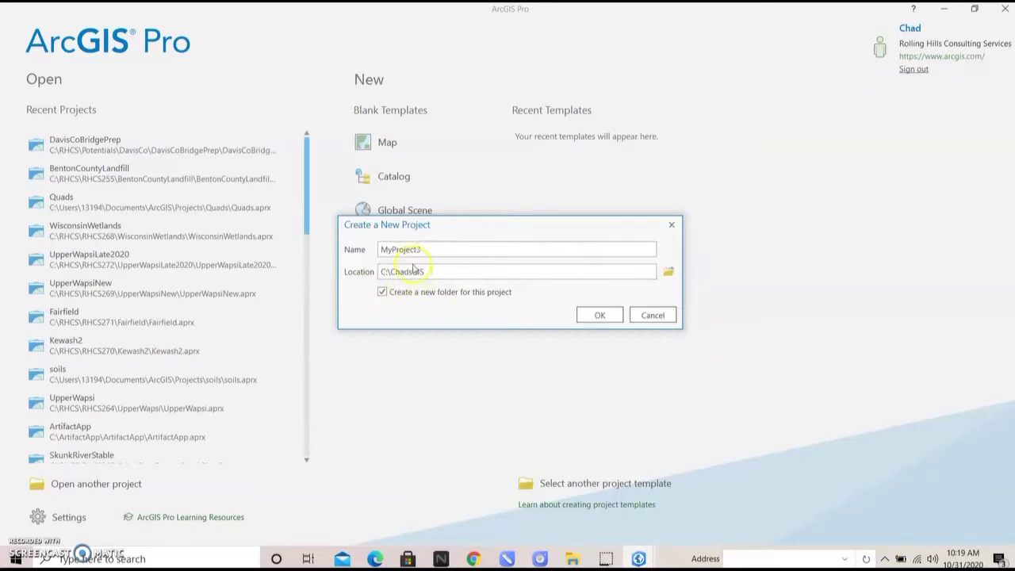
# Step: Name the new project Lab2, then create and save it
pyautogui.click(339, 249)
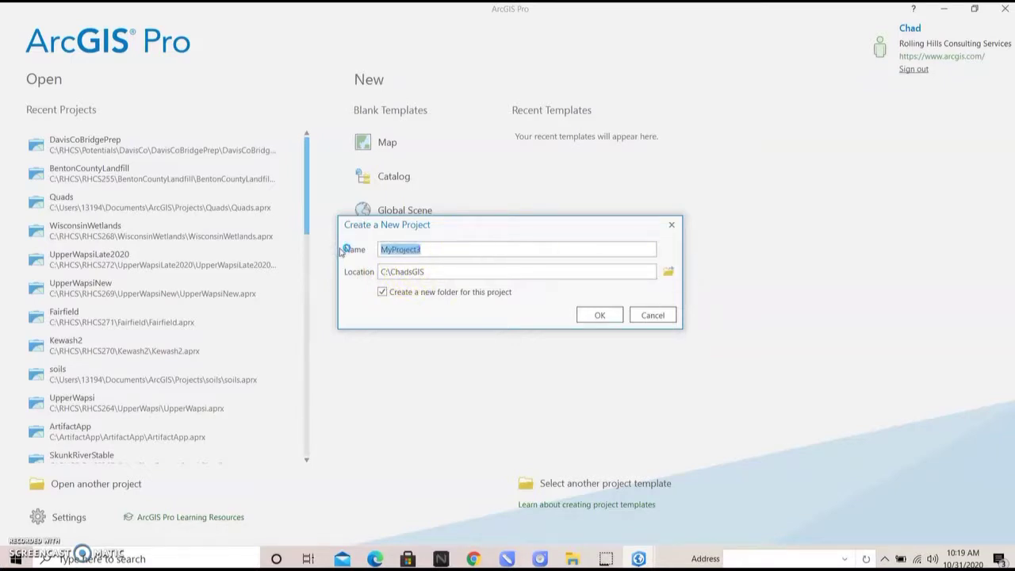
pyautogui.press('BackSpace')
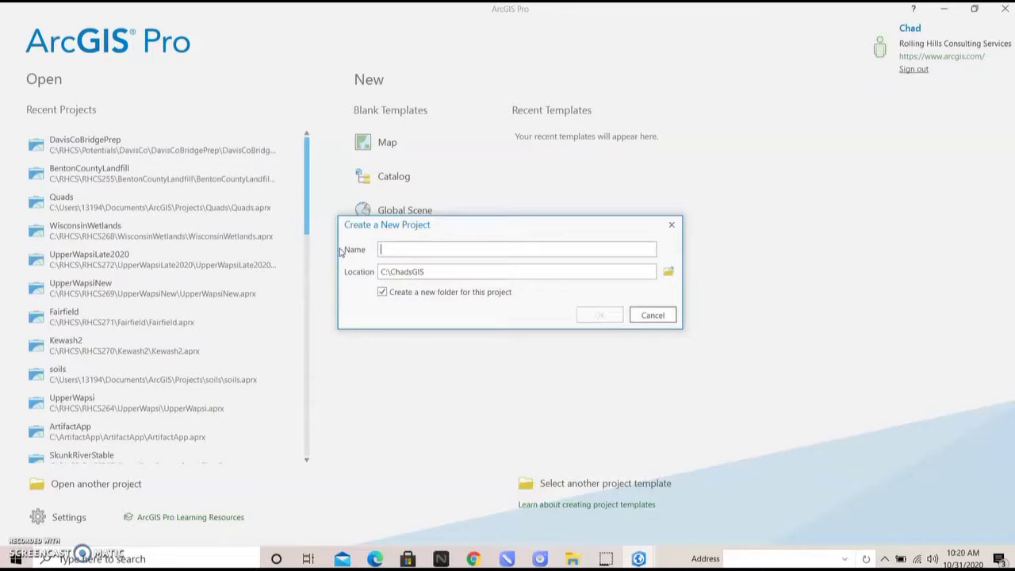
pyautogui.write('Lab2')
pyautogui.click(607, 315)
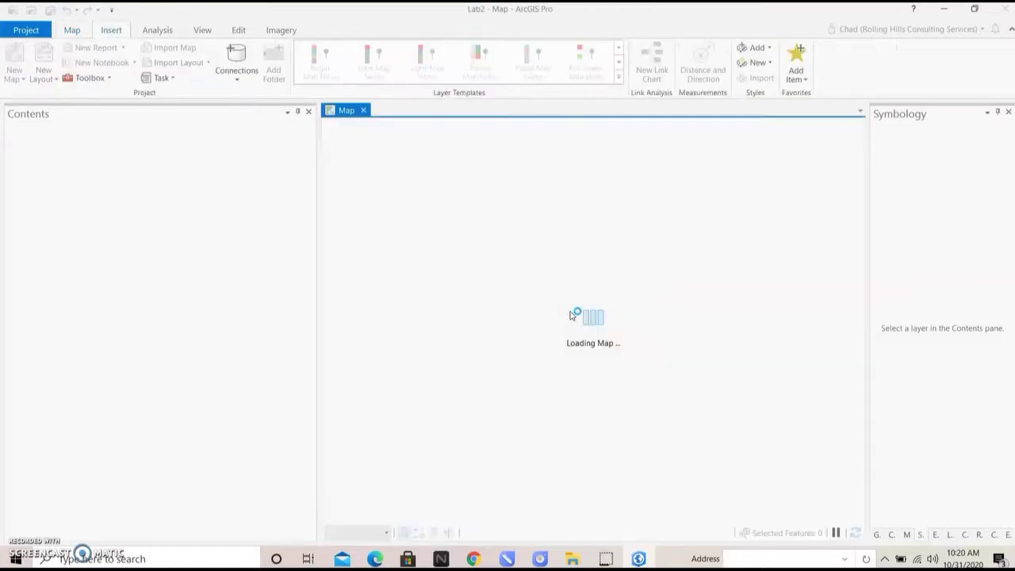
pyautogui.hotkey('ctrl', 's')
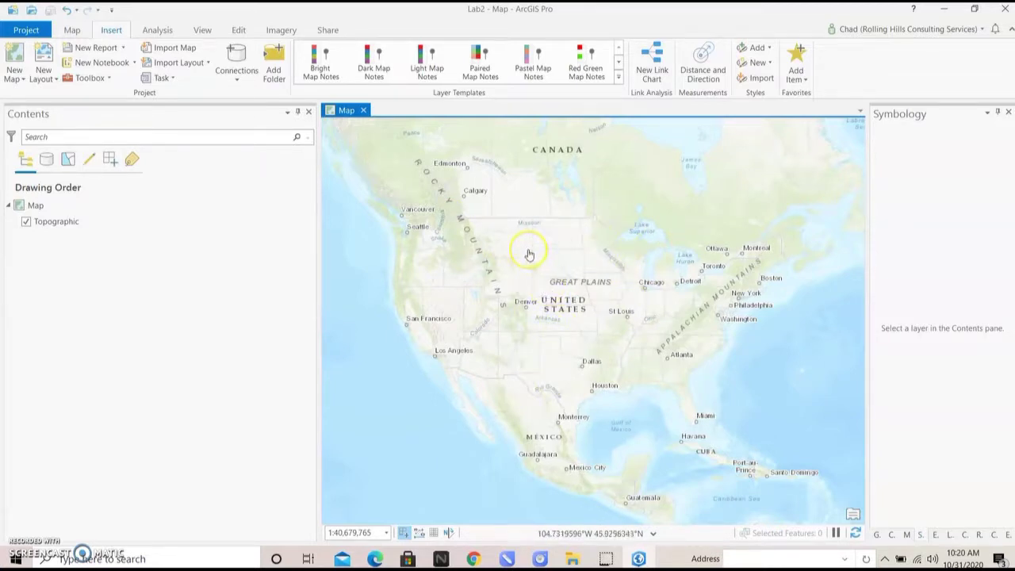
# Step: Look over the map, insert and analysis commands and the gallery of available basemaps
pyautogui.click(73, 29)
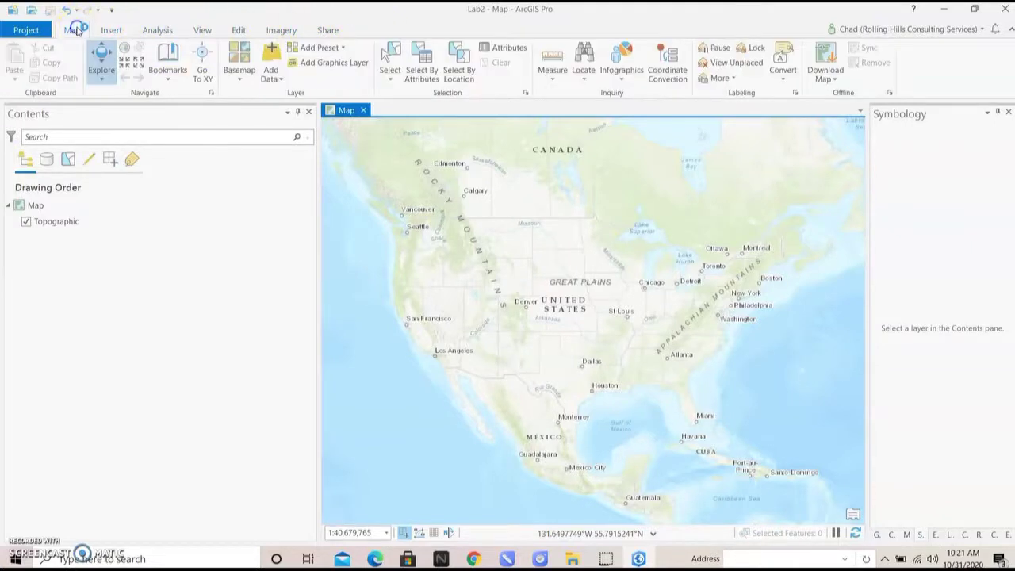
pyautogui.click(111, 29)
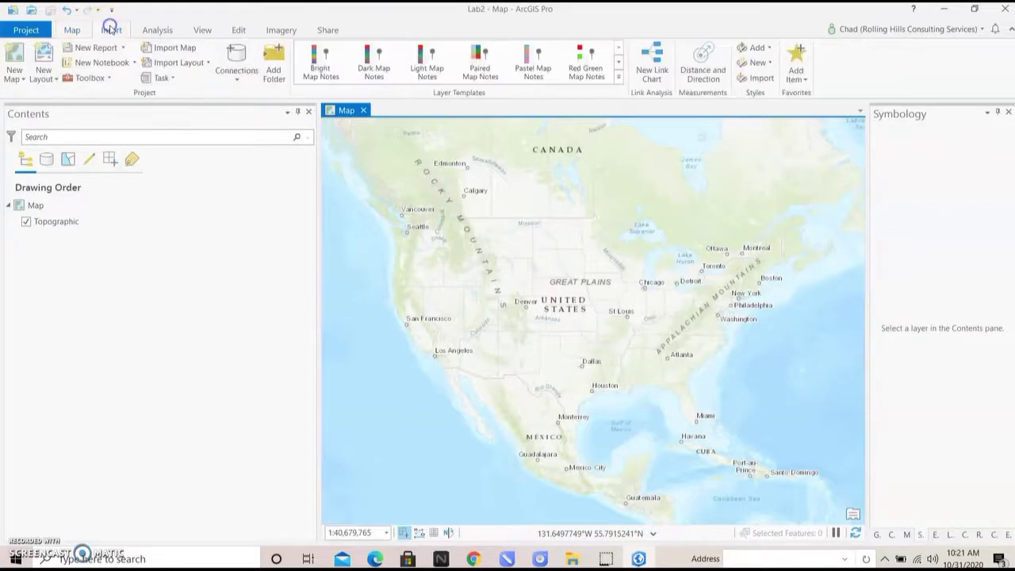
pyautogui.click(159, 30)
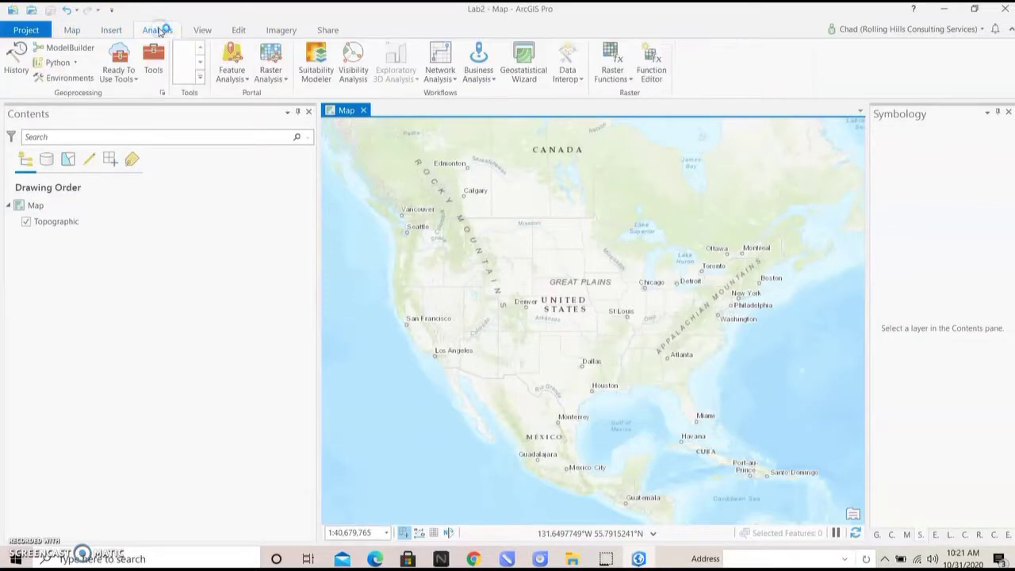
pyautogui.click(79, 31)
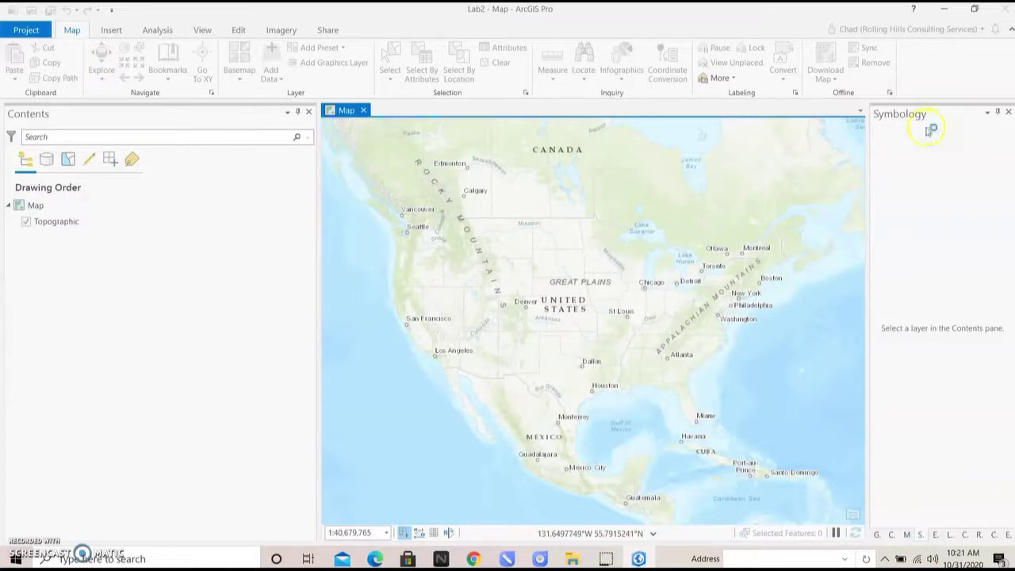
pyautogui.click(225, 205)
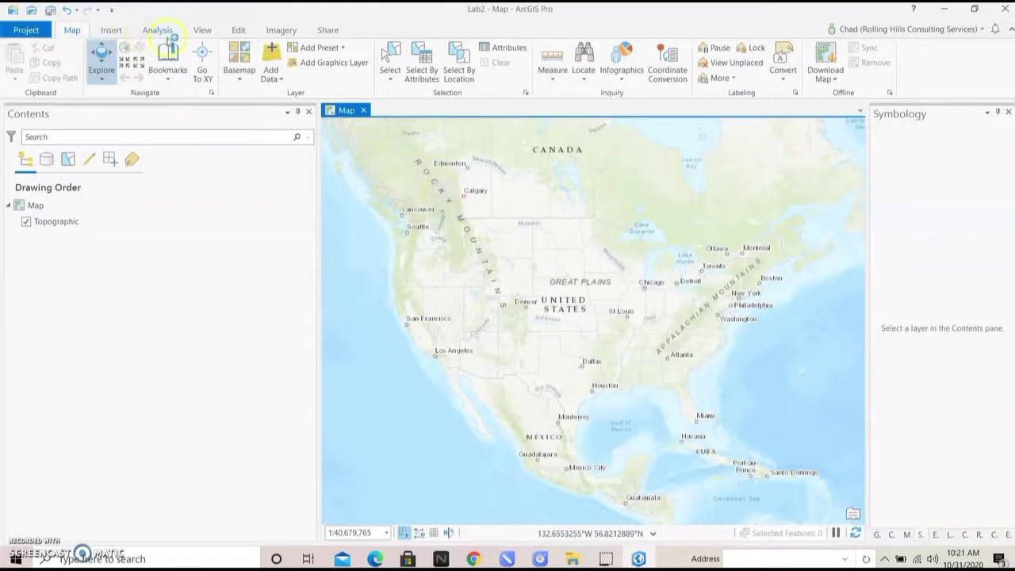
pyautogui.click(241, 79)
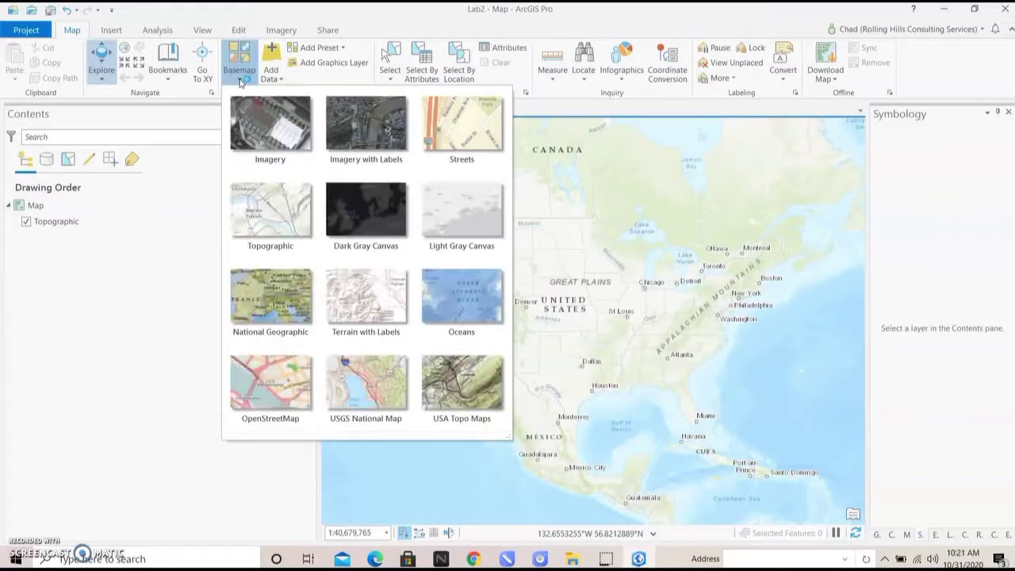
pyautogui.click(280, 127)
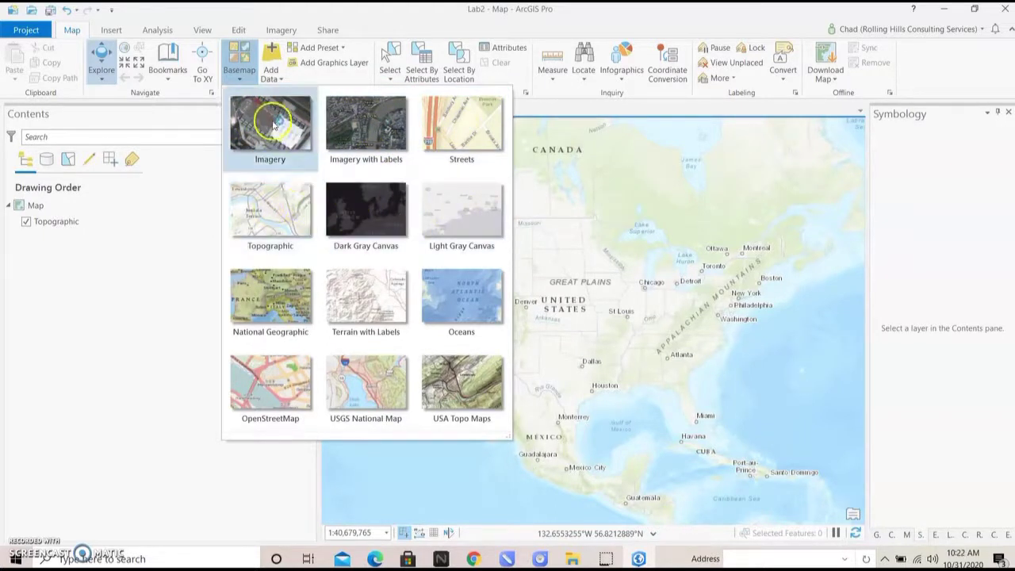
pyautogui.click(273, 123)
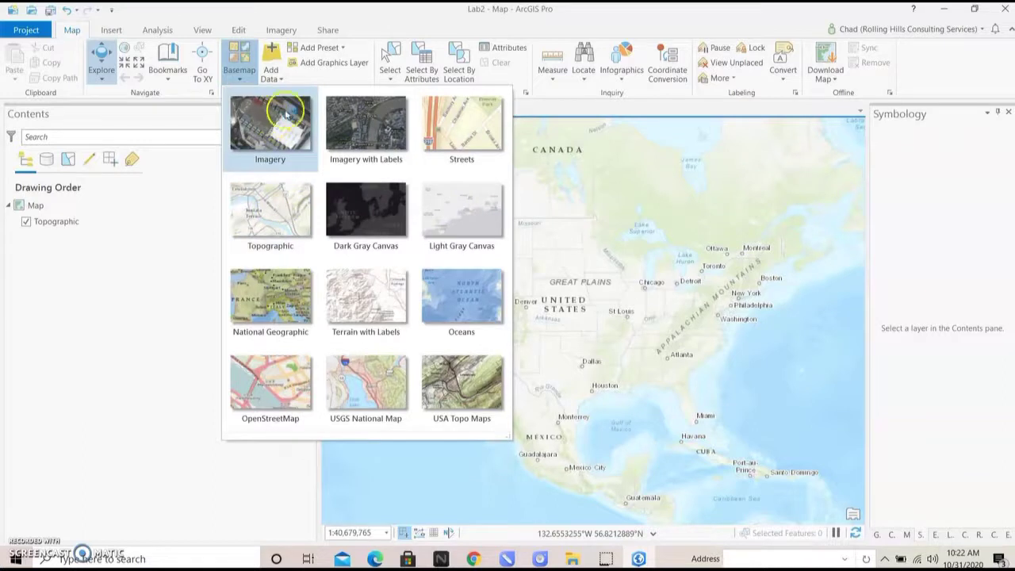
pyautogui.click(363, 24)
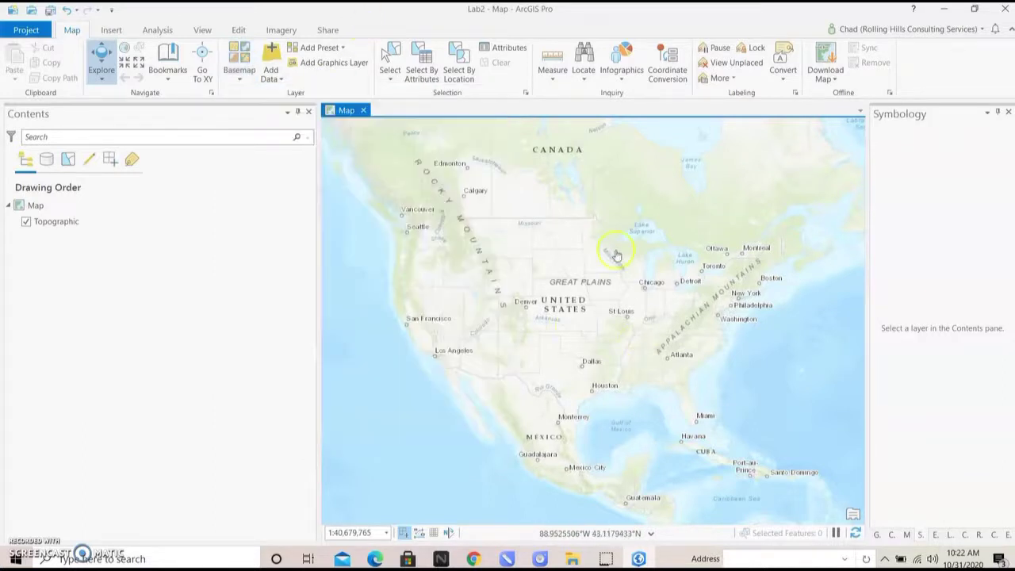
# Step: Use Locate to find Fayette, IA, USA and bring the map to that town
pyautogui.click(584, 62)
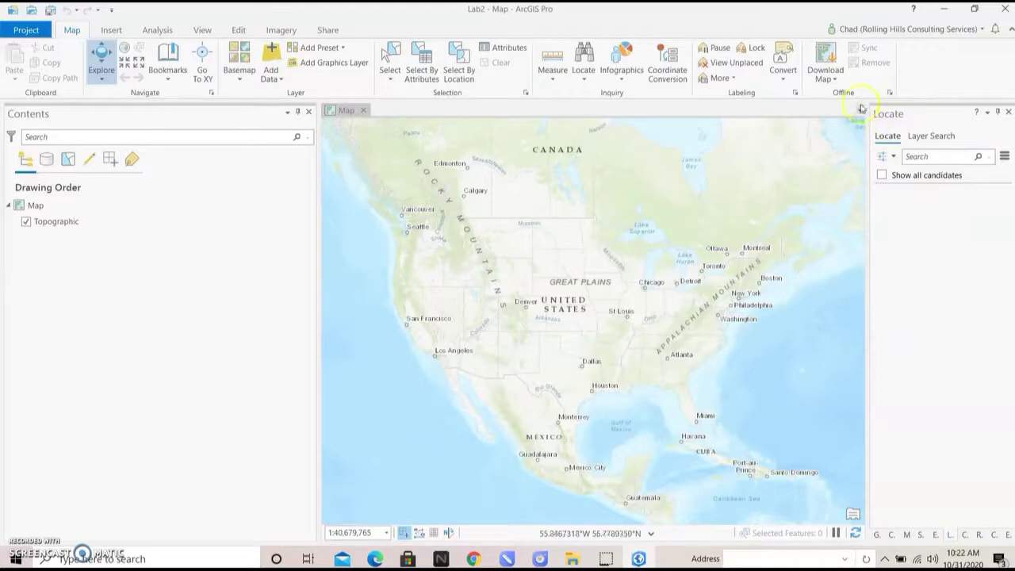
pyautogui.click(933, 156)
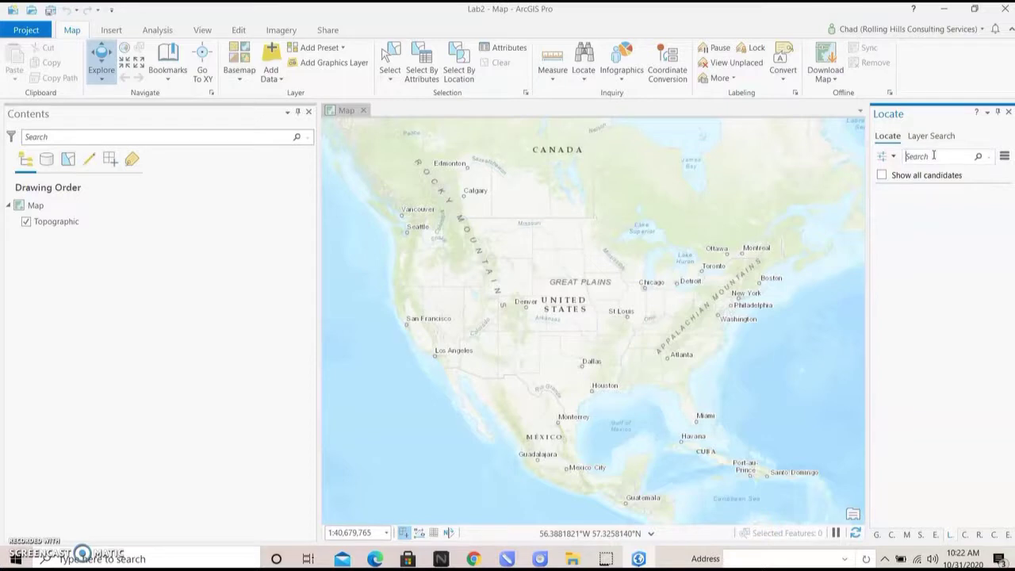
pyautogui.write('fayette, iowa')
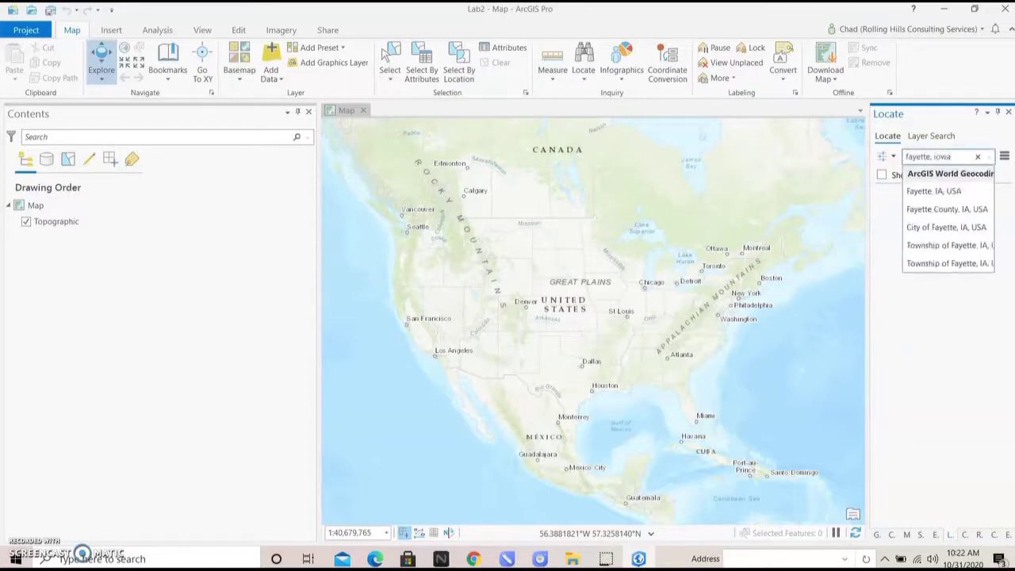
pyautogui.click(939, 194)
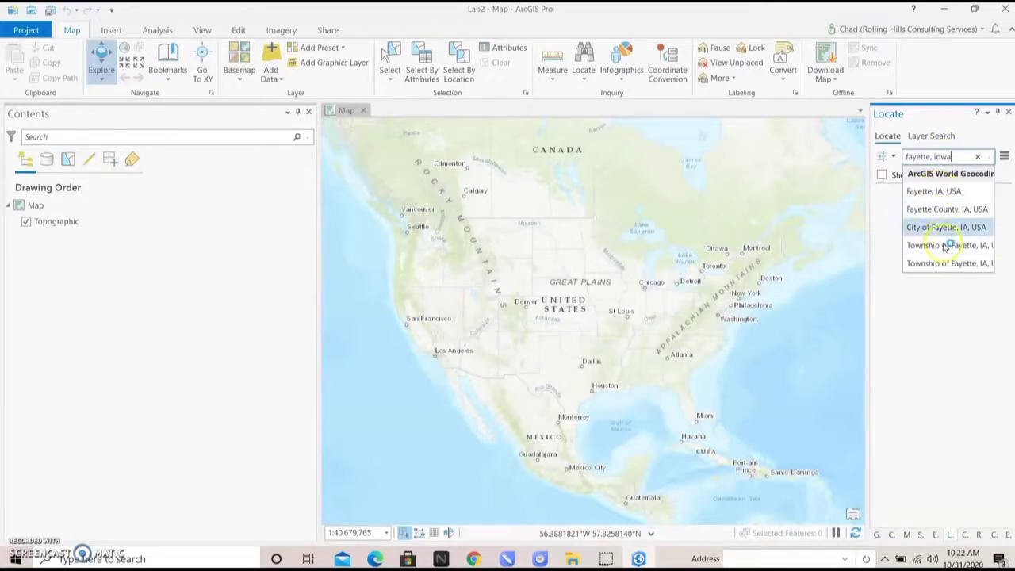
pyautogui.click(941, 191)
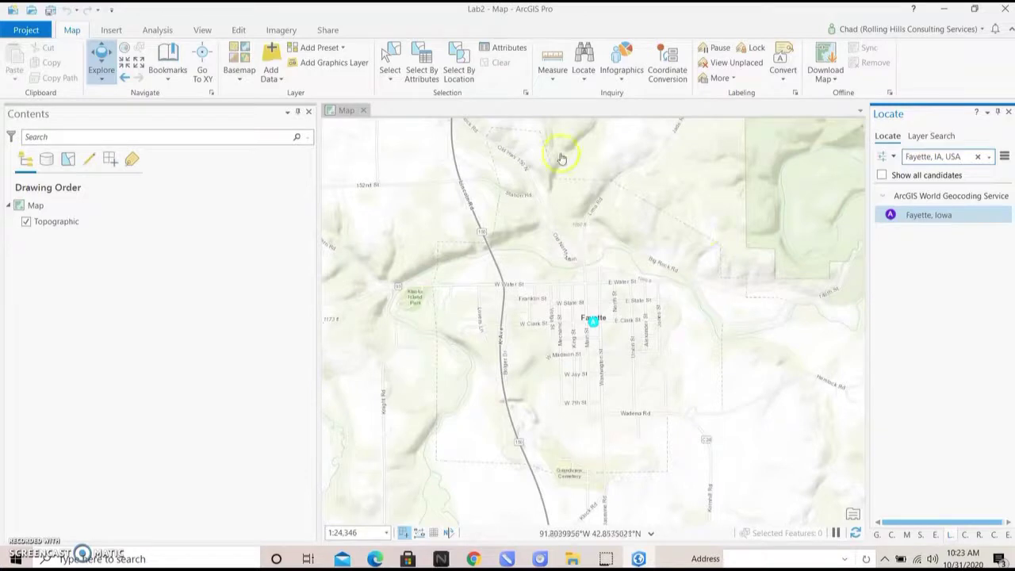
pyautogui.click(641, 371)
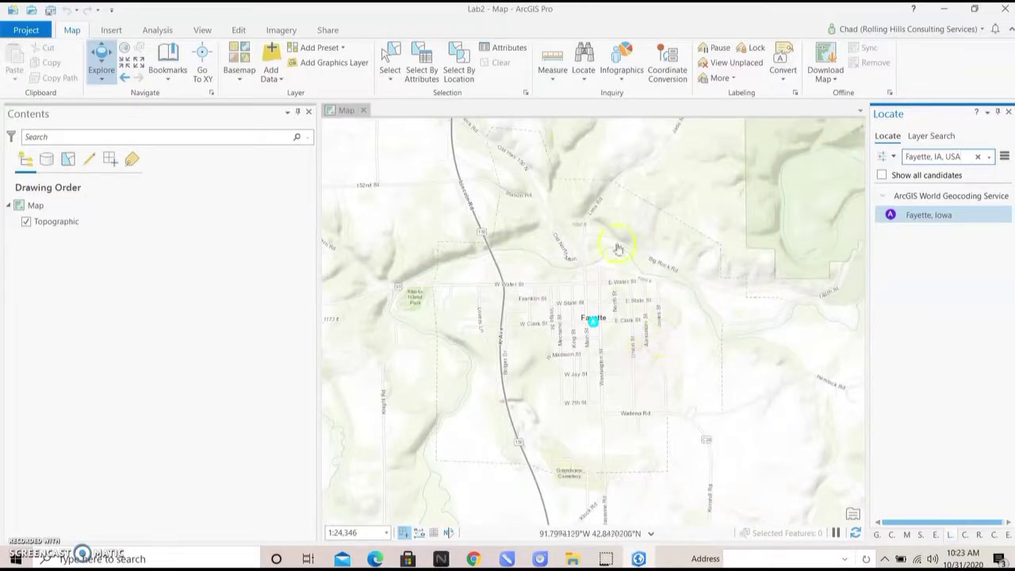
# Step: Change the map's basemap to Imagery
pyautogui.click(240, 65)
pyautogui.click(262, 132)
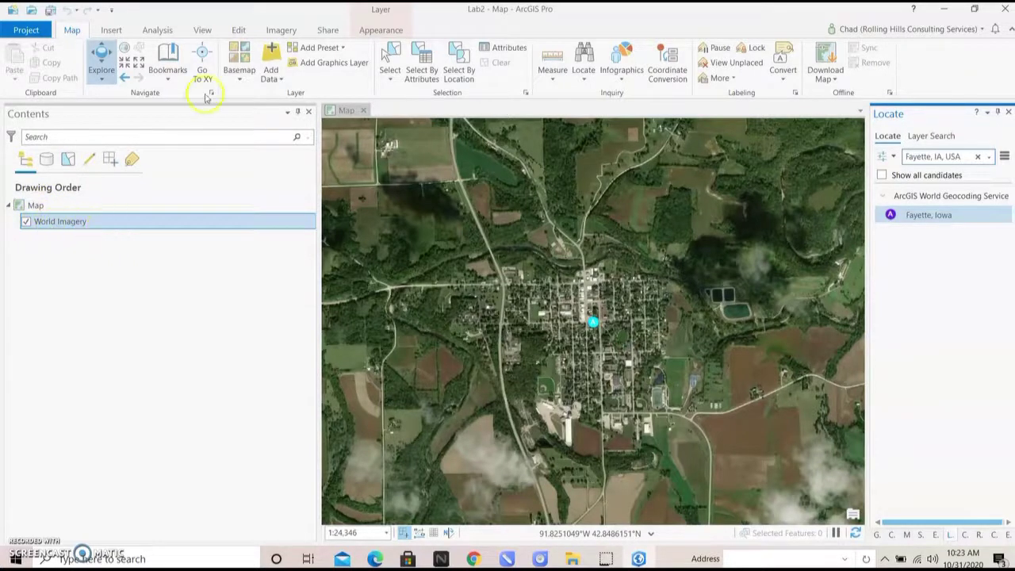
# Step: Change the basemap to Streets and toggle the World Street Map layer's visibility off and on again
pyautogui.click(238, 63)
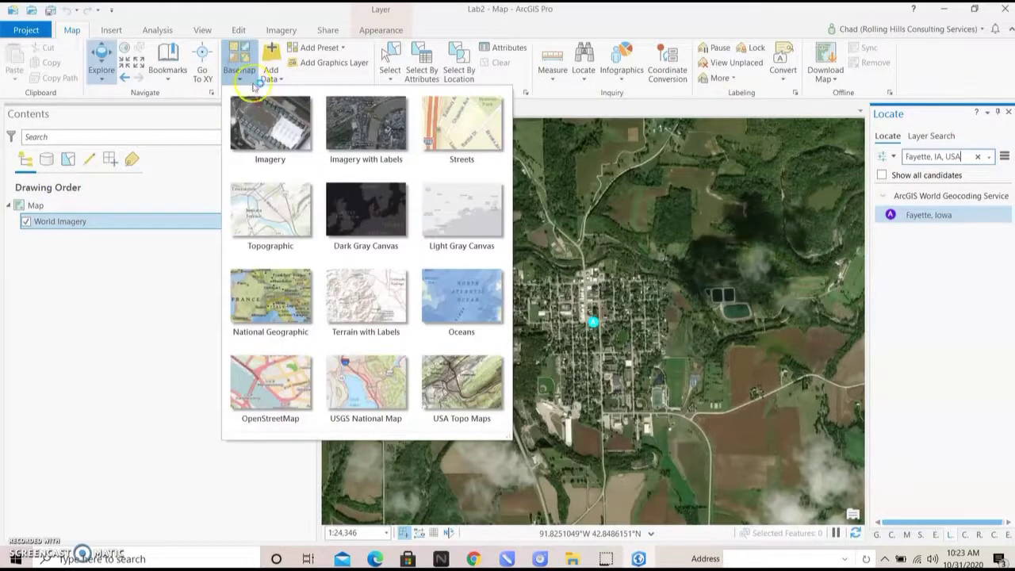
pyautogui.click(475, 122)
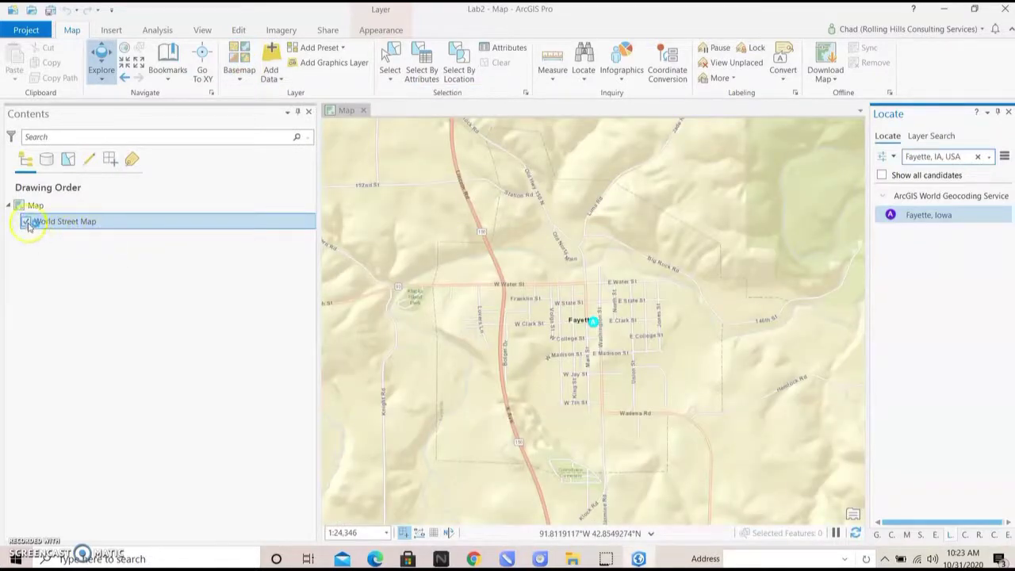
pyautogui.click(27, 222)
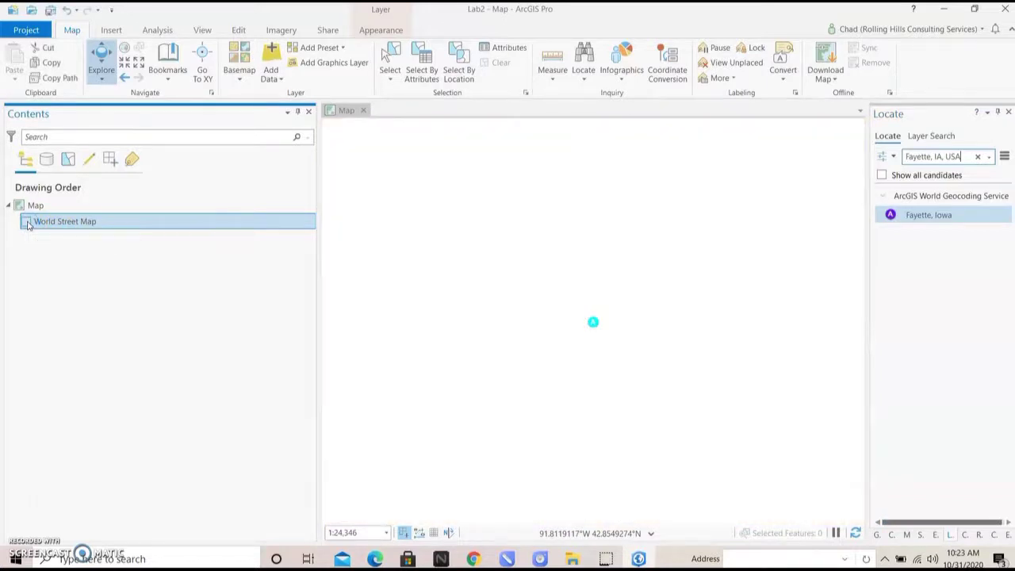
pyautogui.click(26, 222)
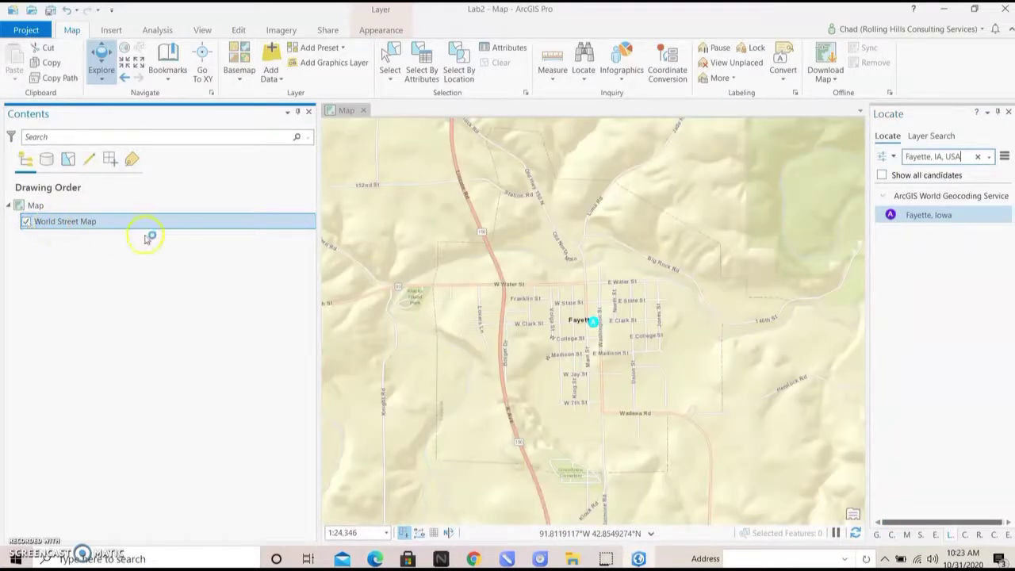
# Step: Change the basemap to Imagery with Labels and look over Fayette and its surroundings on it
pyautogui.click(151, 273)
pyautogui.click(589, 331)
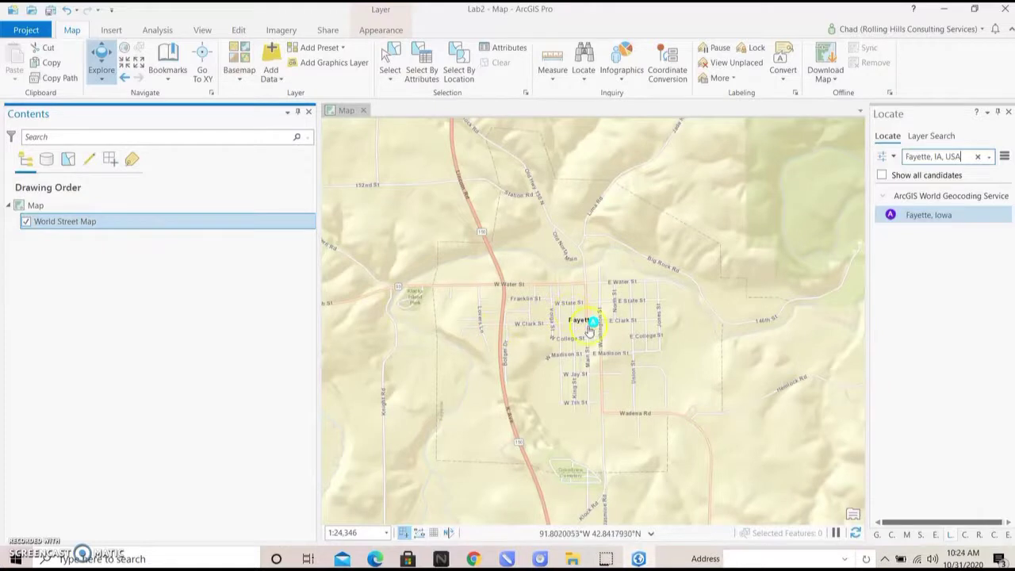
pyautogui.click(236, 58)
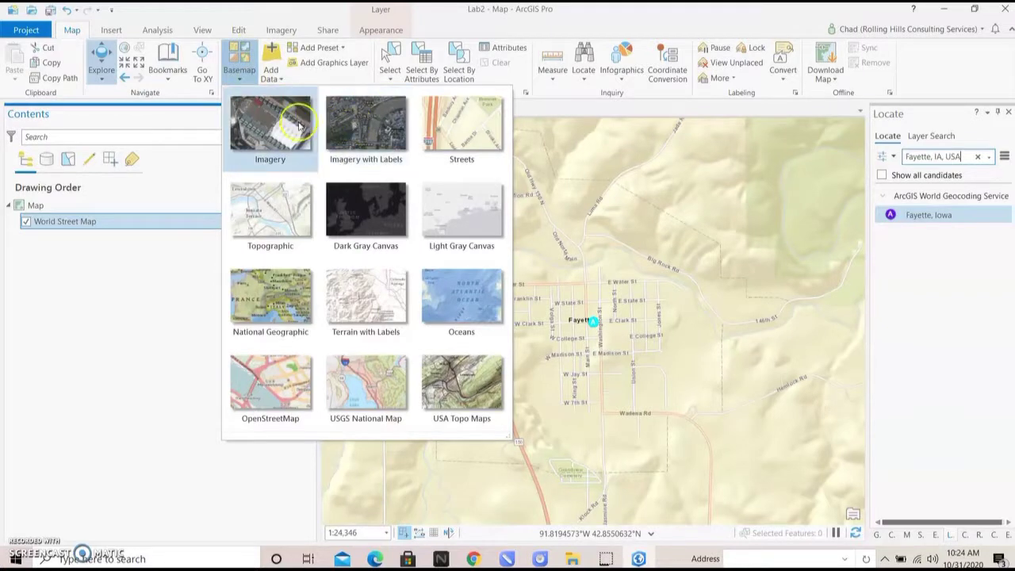
pyautogui.click(375, 121)
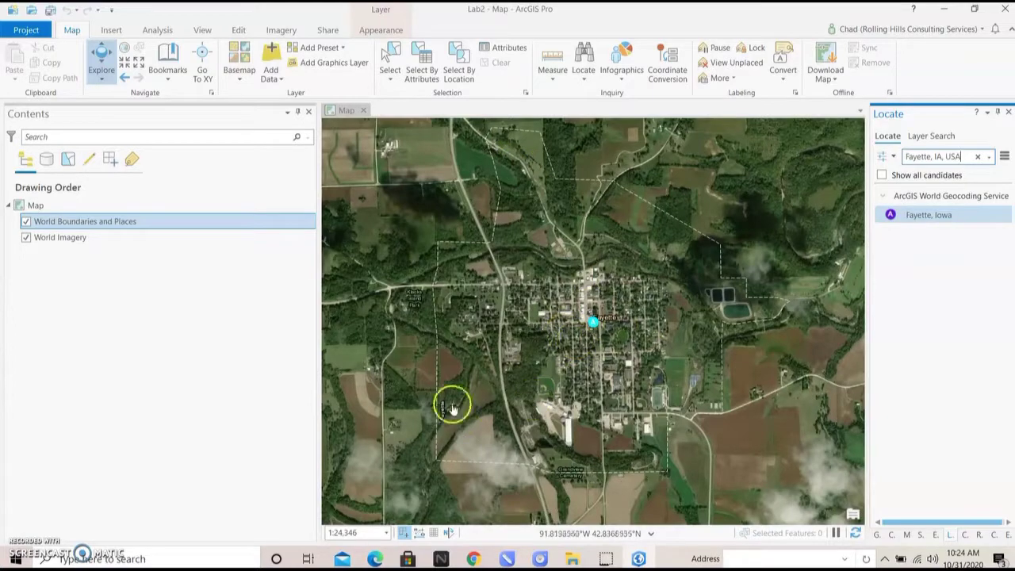
pyautogui.scroll(3, 578, 477)
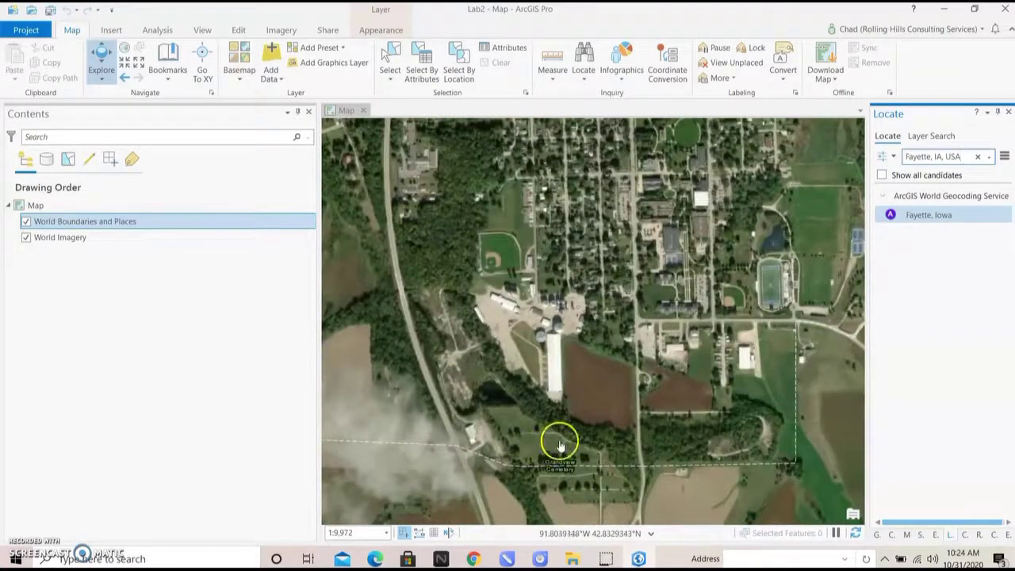
pyautogui.scroll(-2, 562, 267)
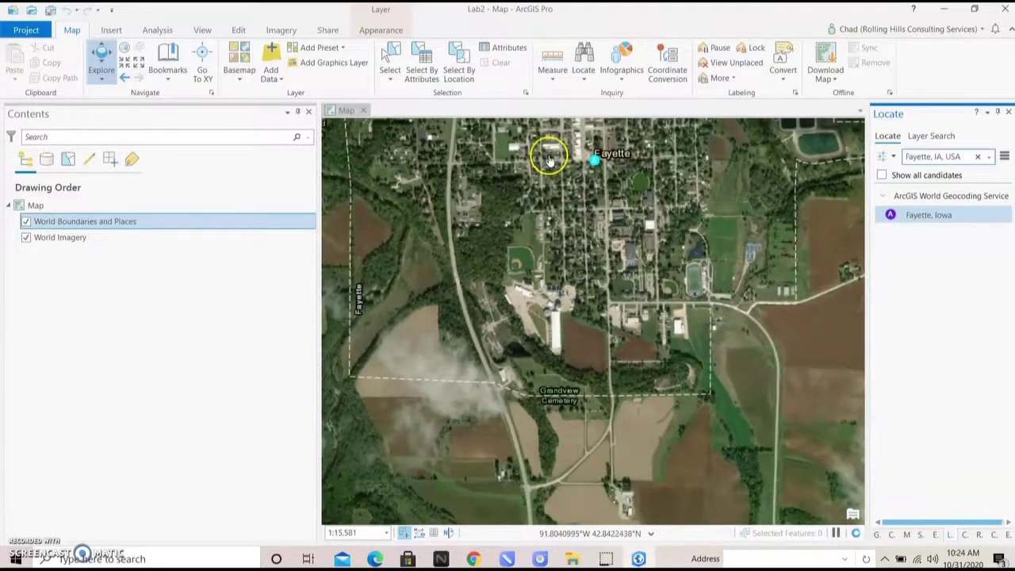
pyautogui.moveTo(526, 198); pyautogui.dragTo(561, 270)
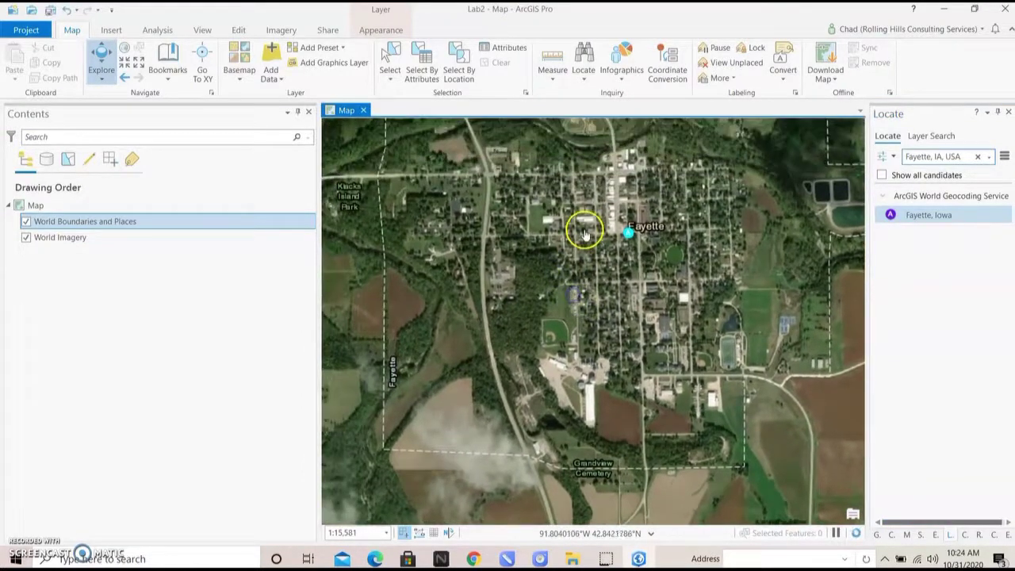
pyautogui.scroll(-2, 584, 233)
pyautogui.moveTo(578, 184); pyautogui.dragTo(572, 259)
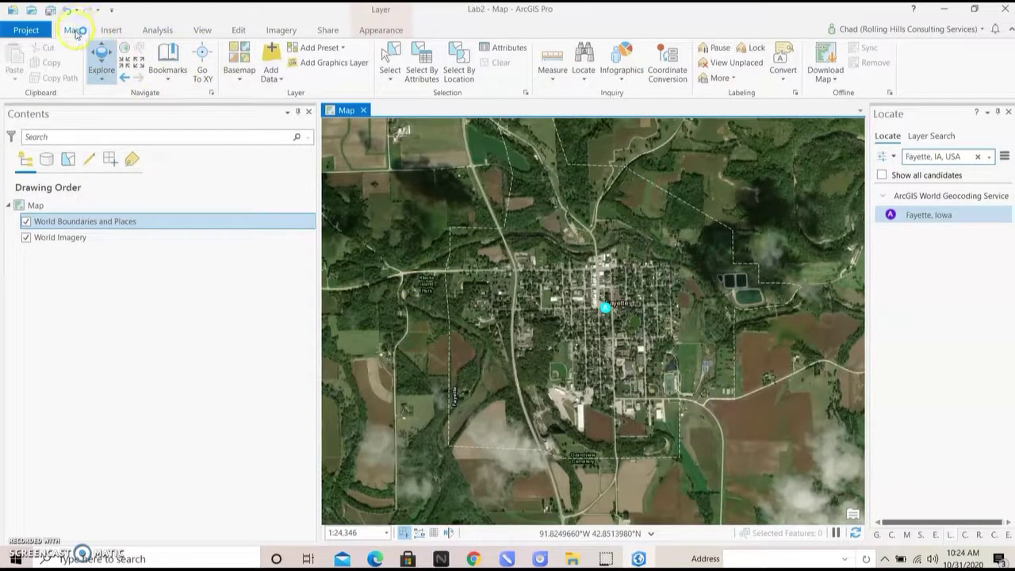
# Step: Review the available analysis, view and edit commands, and return to the map commands
pyautogui.click(163, 30)
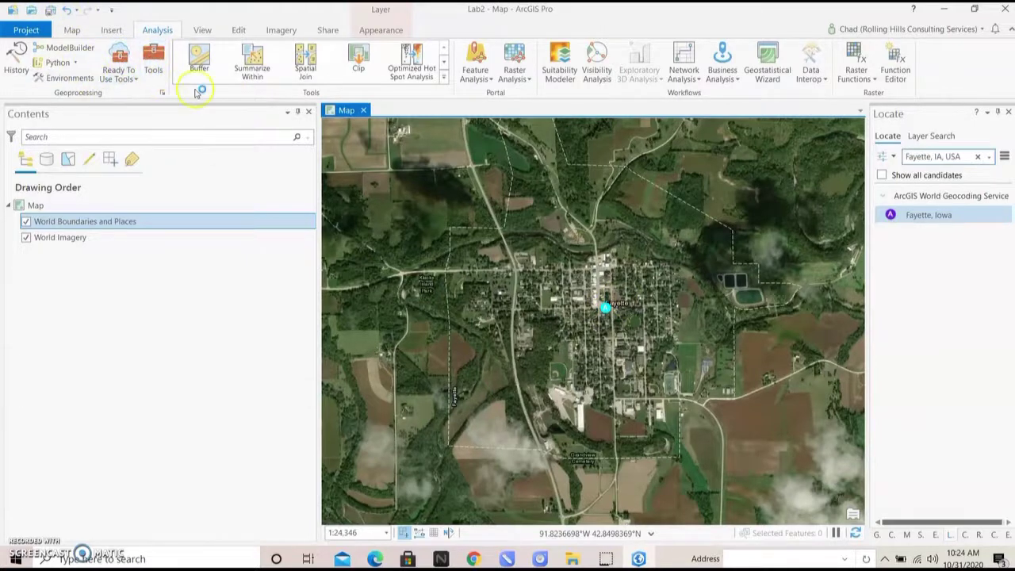
pyautogui.click(203, 31)
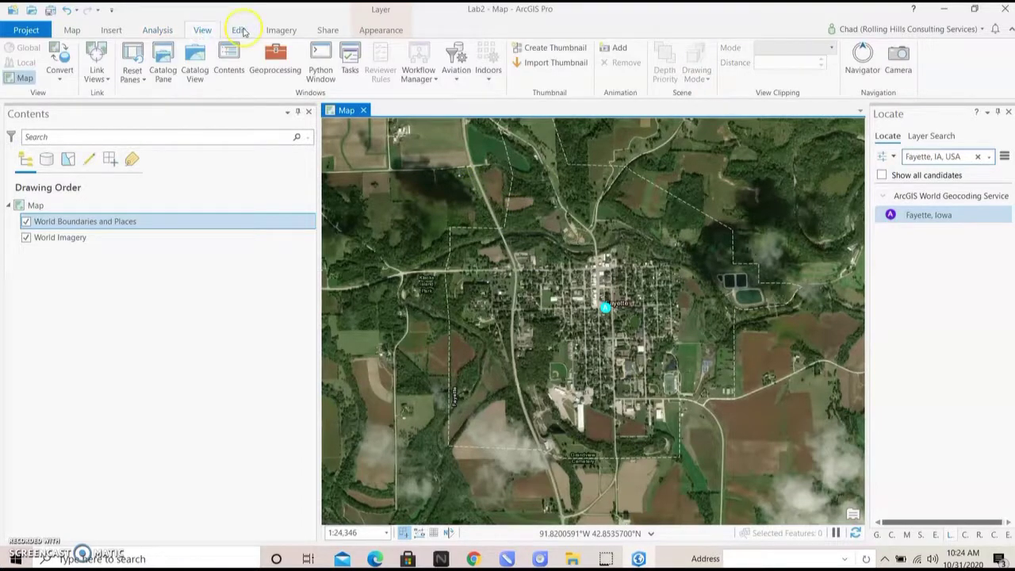
pyautogui.click(241, 31)
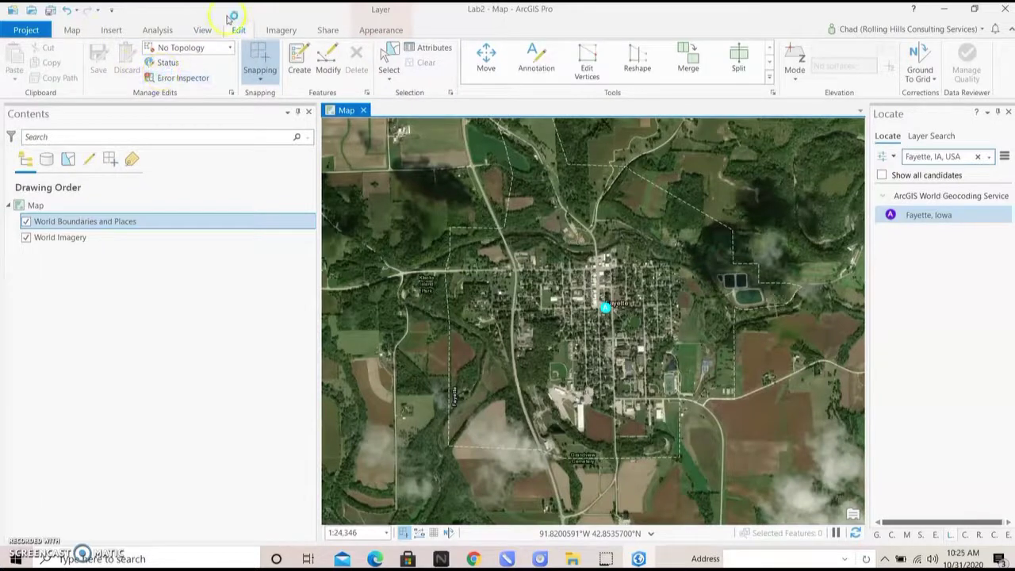
pyautogui.click(73, 31)
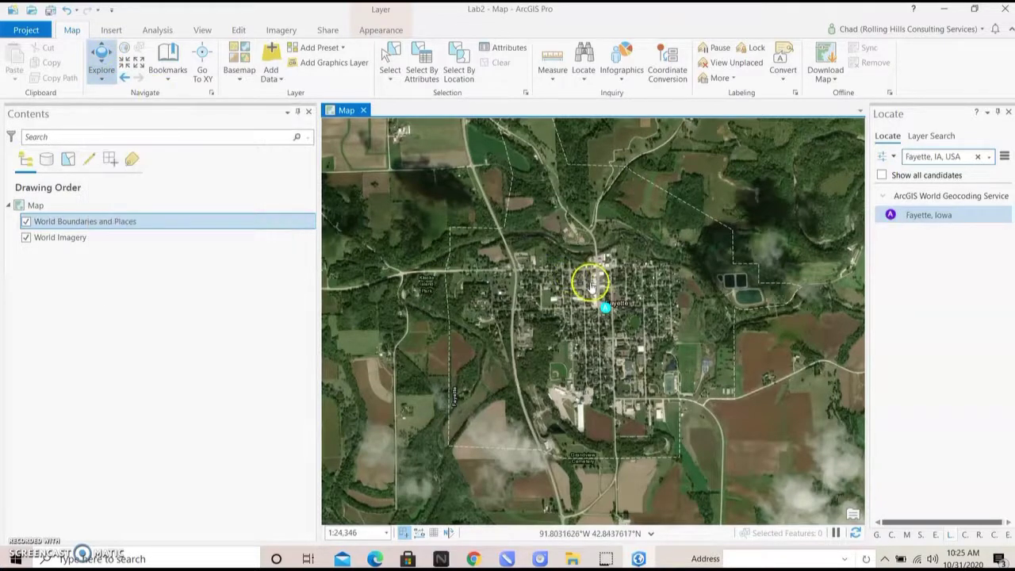
# Step: Examine the imagery of Fayette at several scales, including one fixed zoom in and one fixed zoom out
pyautogui.scroll(-2, 596, 284)
pyautogui.scroll(3, 597, 299)
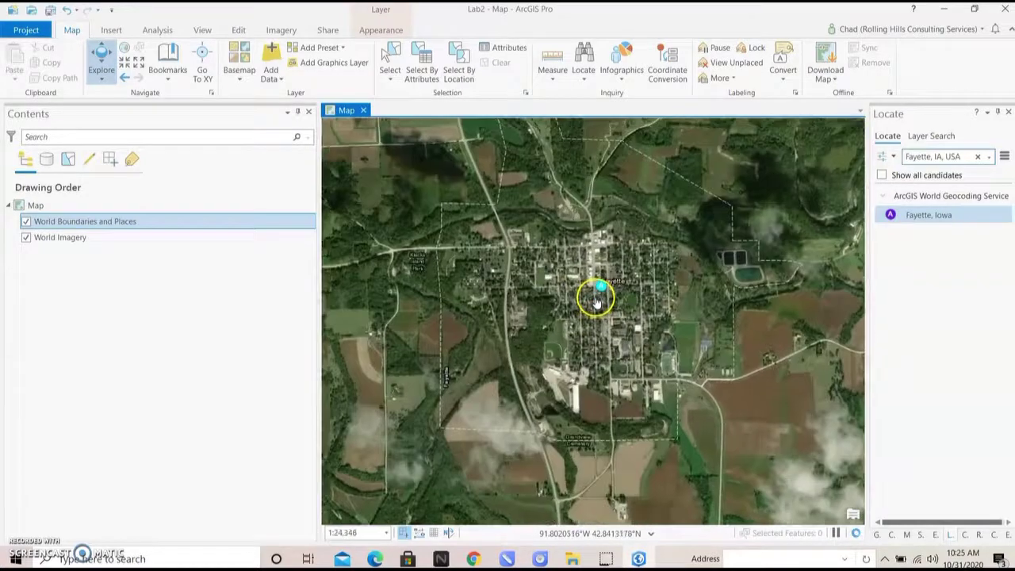
pyautogui.scroll(-2, 591, 278)
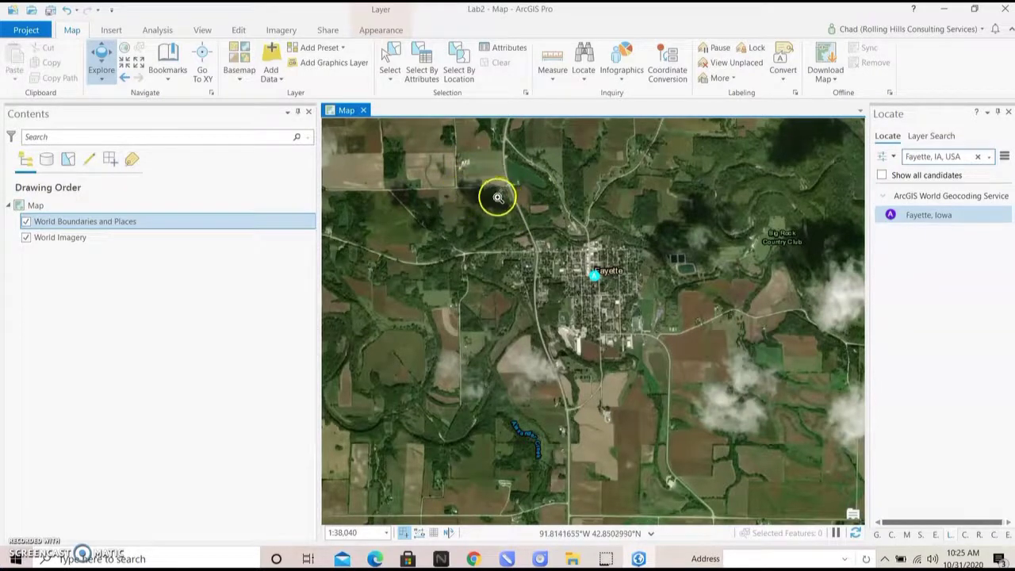
pyautogui.scroll(1, 704, 392)
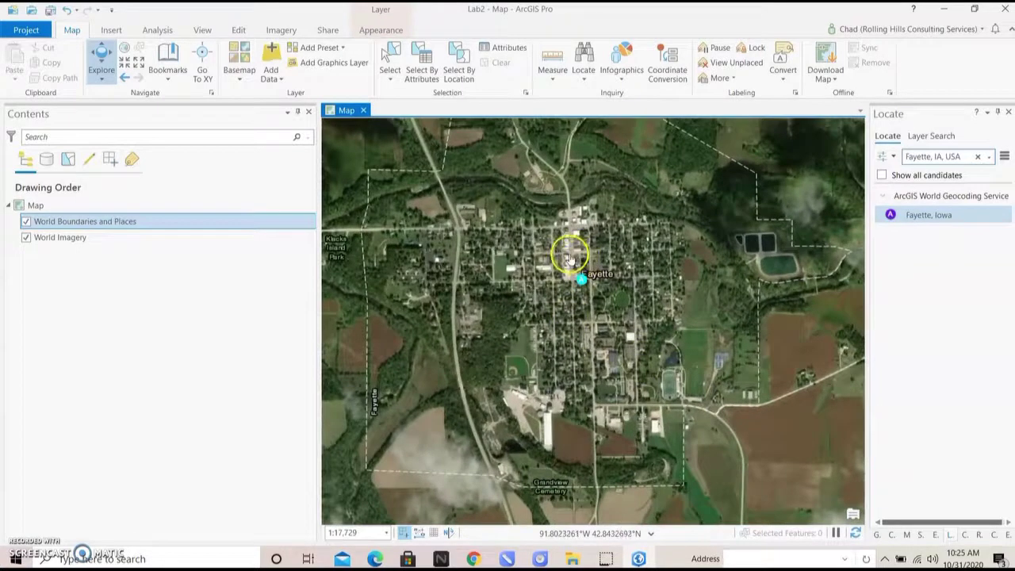
pyautogui.click(126, 64)
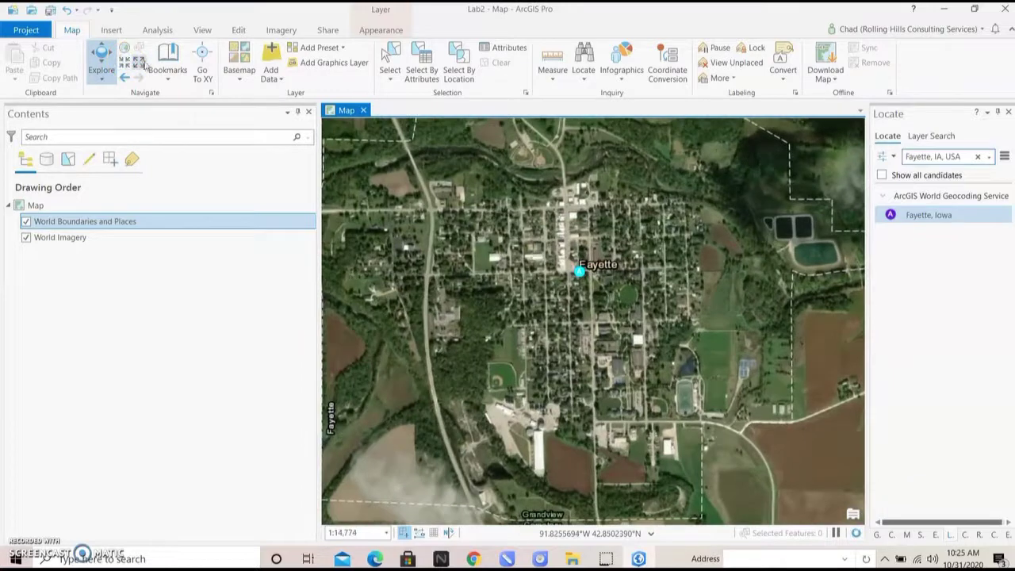
pyautogui.click(139, 62)
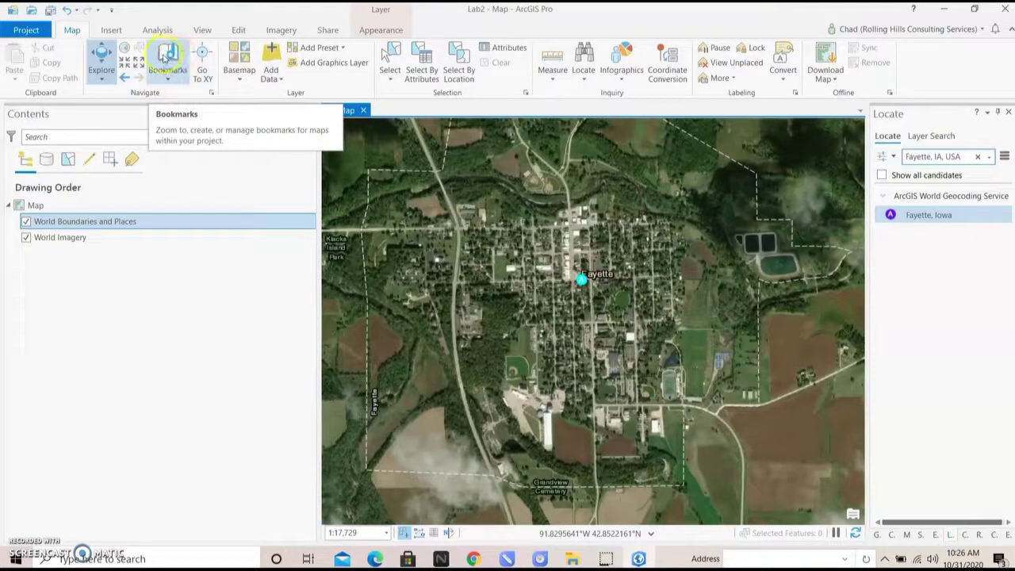
pyautogui.scroll(1, 608, 283)
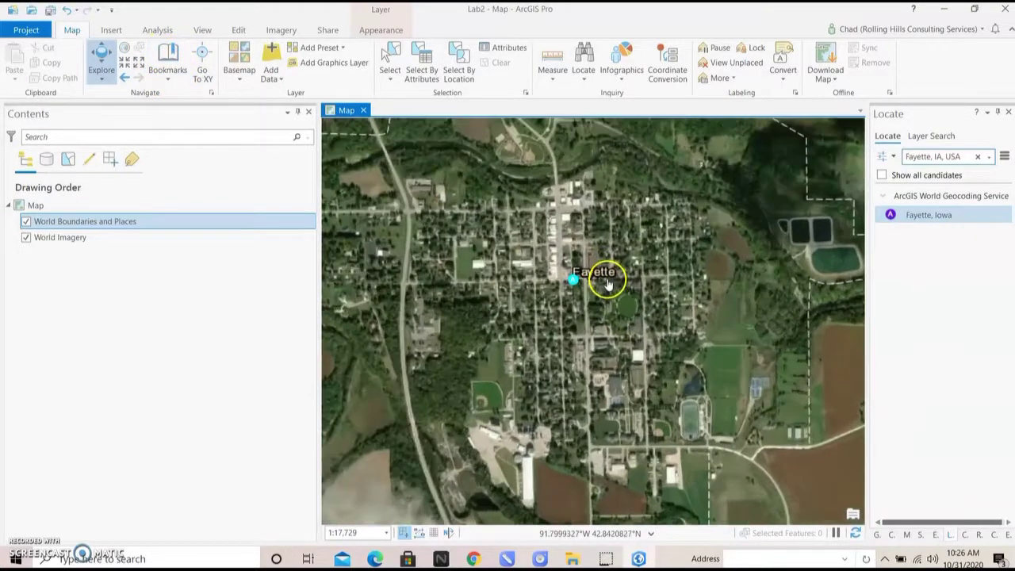
pyautogui.scroll(4, 607, 283)
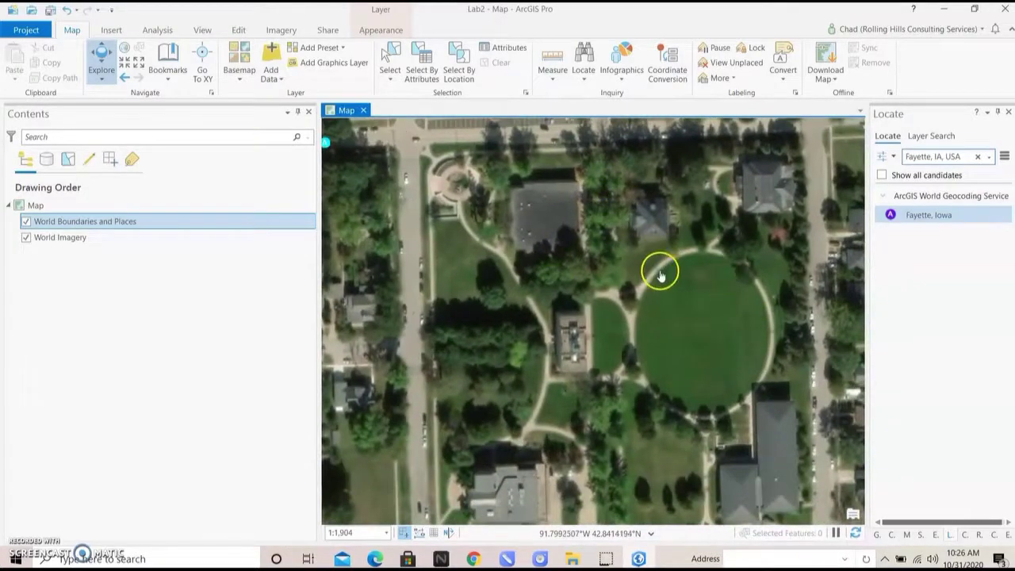
pyautogui.scroll(-4, 661, 274)
pyautogui.scroll(1, 478, 252)
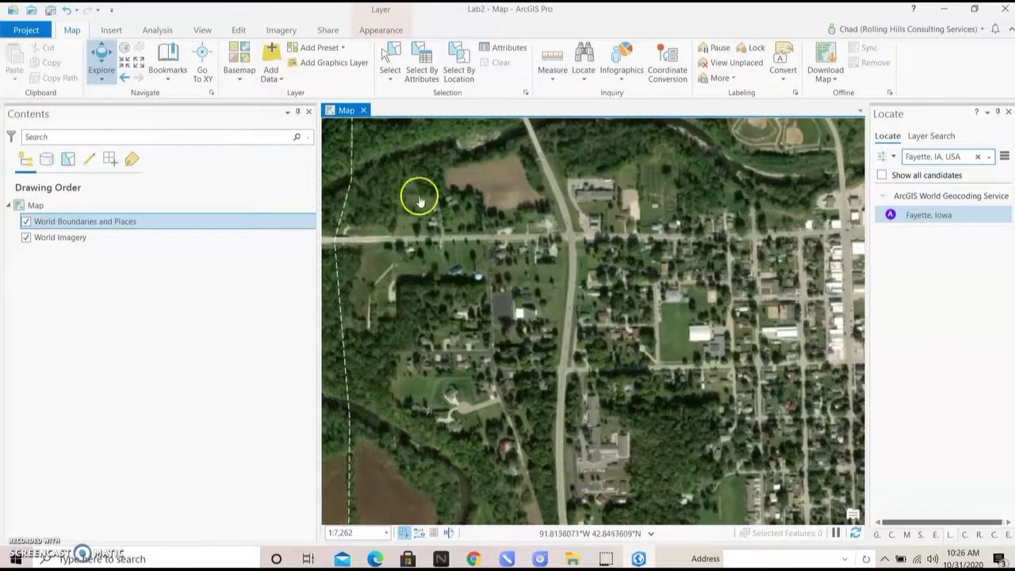
# Step: Open Go To XY for longitude and latitude entry and review its coordinate unit options
pyautogui.click(202, 61)
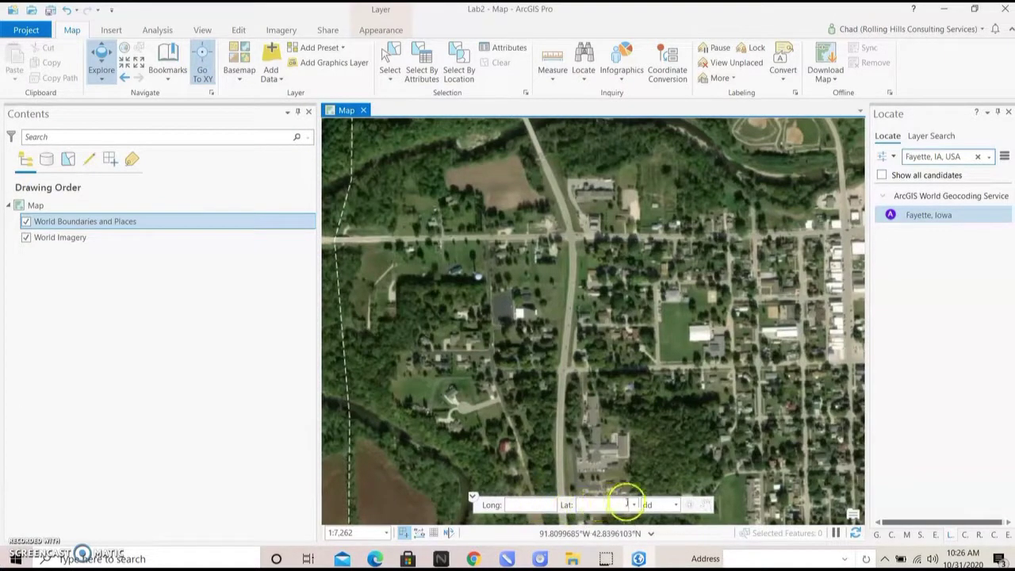
pyautogui.click(680, 506)
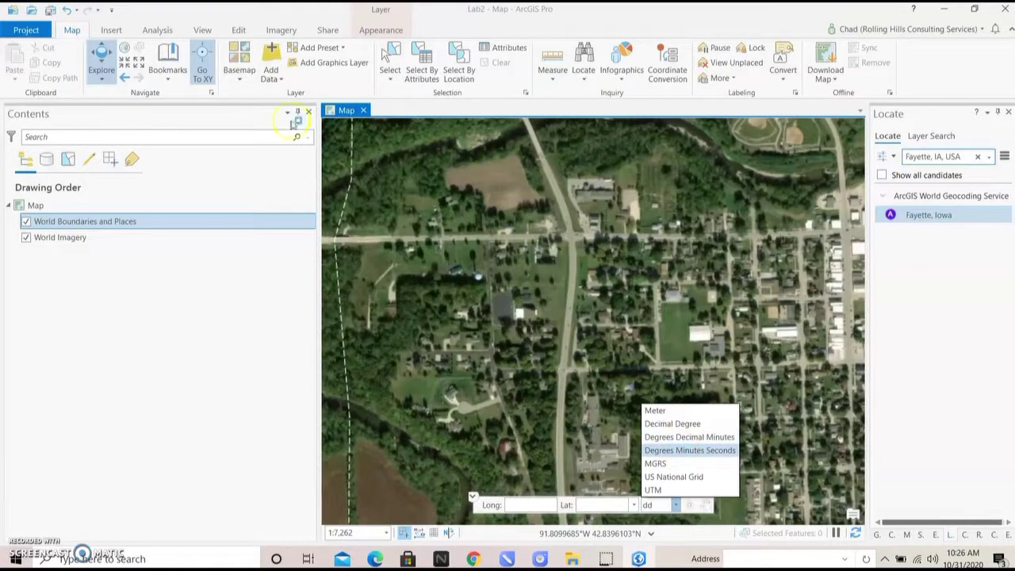
pyautogui.click(246, 96)
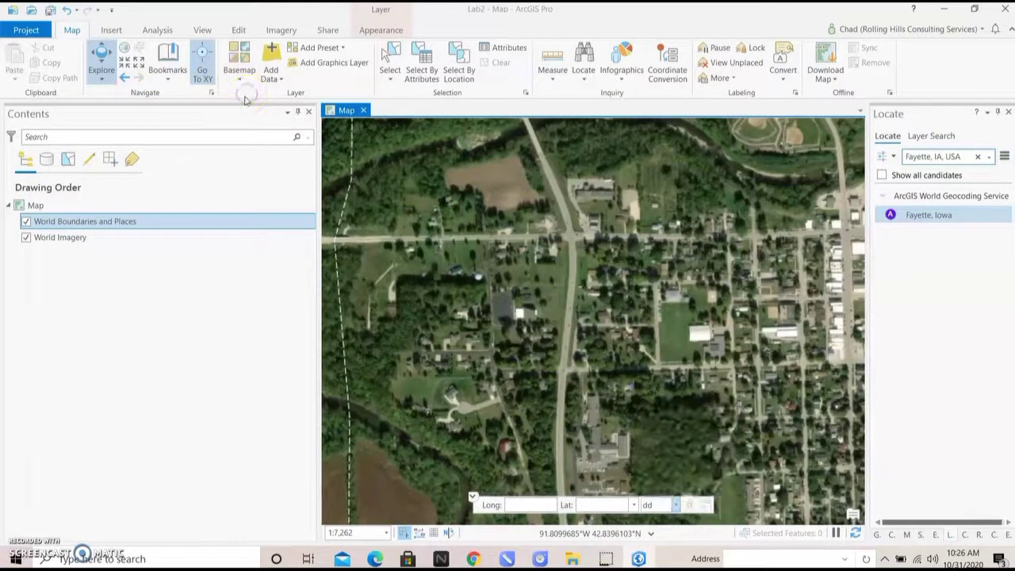
pyautogui.click(272, 51)
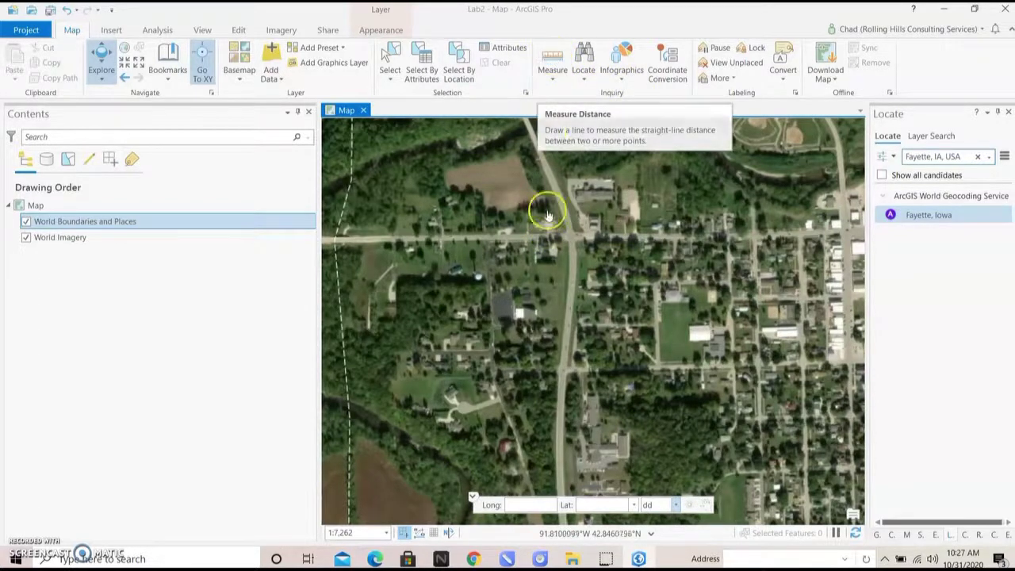
# Step: Measure a planar distance in feet along the road west of the highway intersection
pyautogui.click(553, 62)
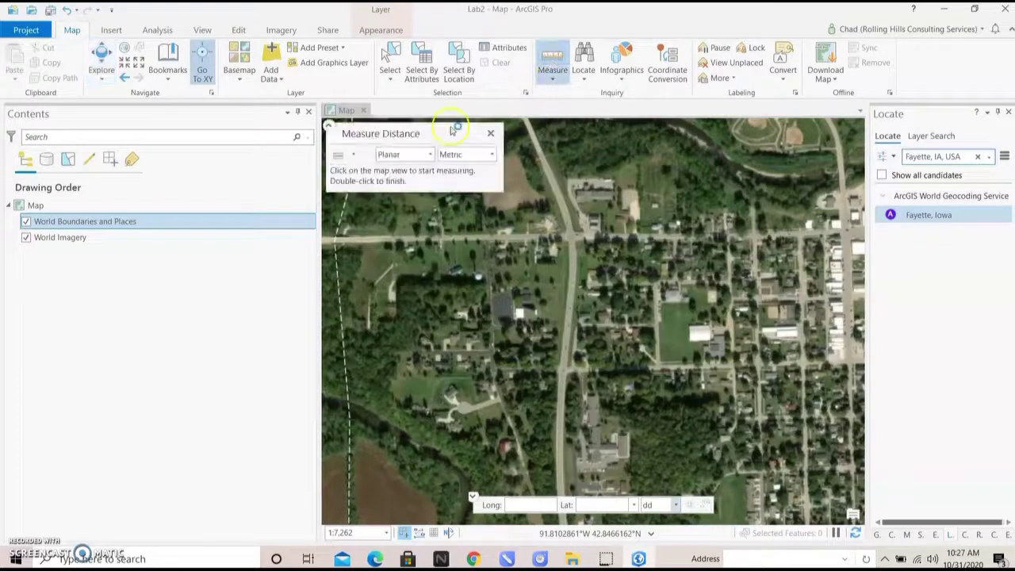
pyautogui.click(430, 154)
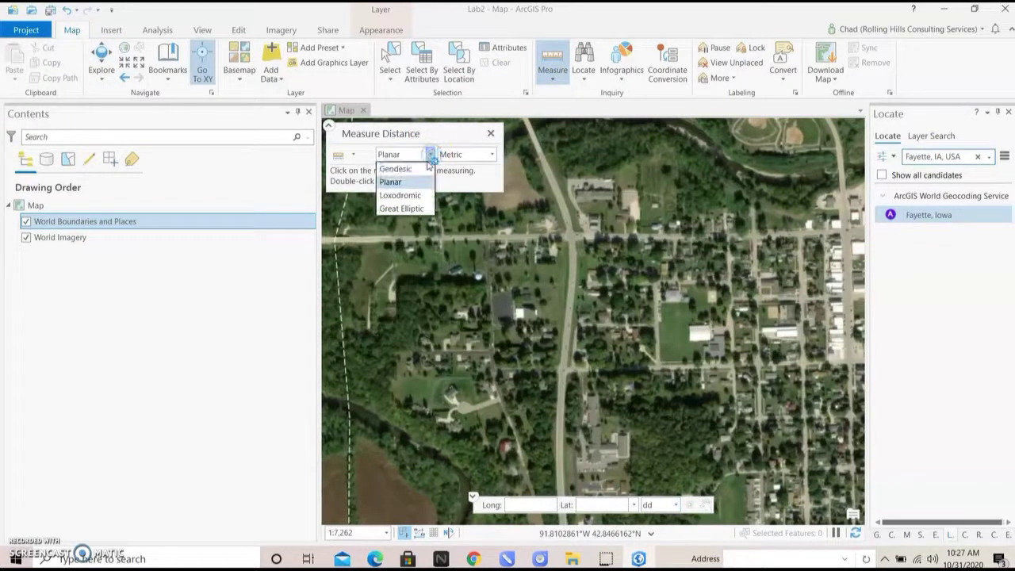
pyautogui.click(419, 182)
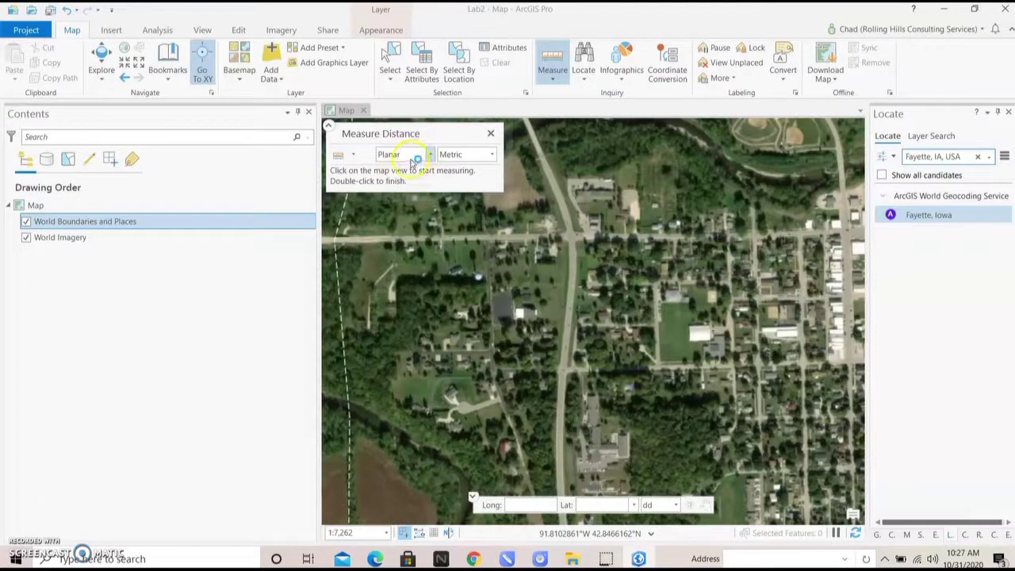
pyautogui.click(491, 155)
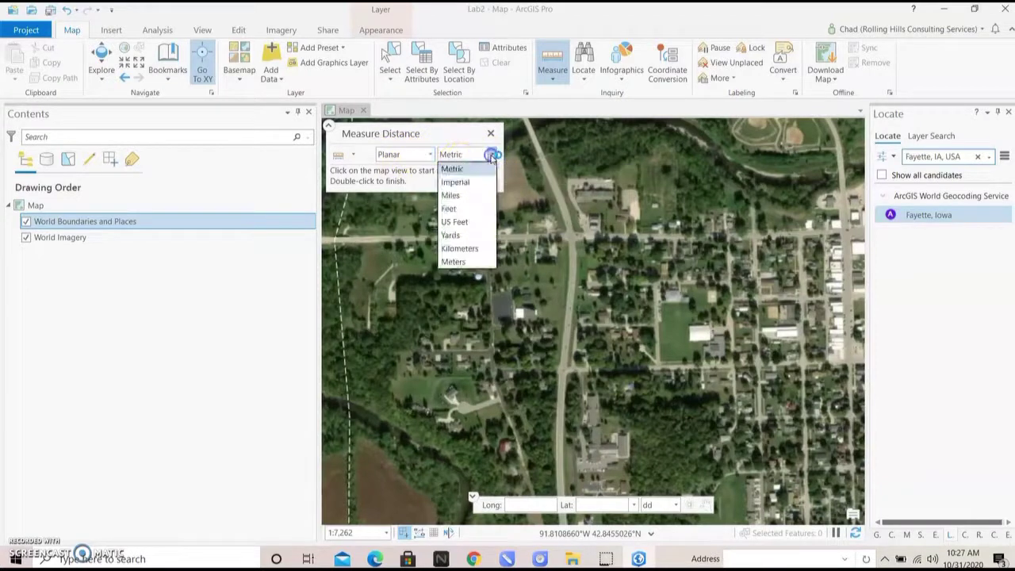
pyautogui.click(476, 208)
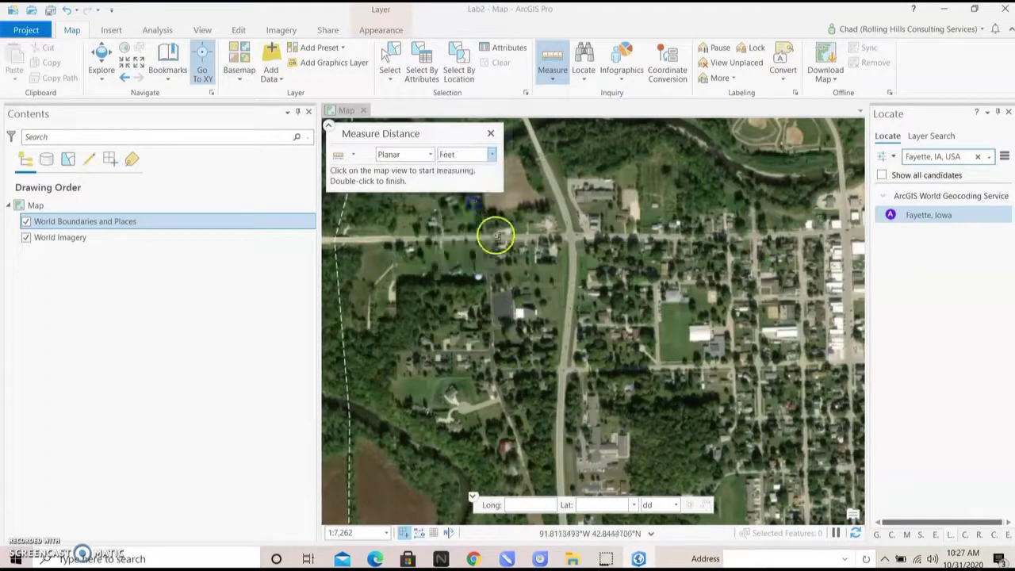
pyautogui.click(498, 236)
pyautogui.doubleClick(569, 237)
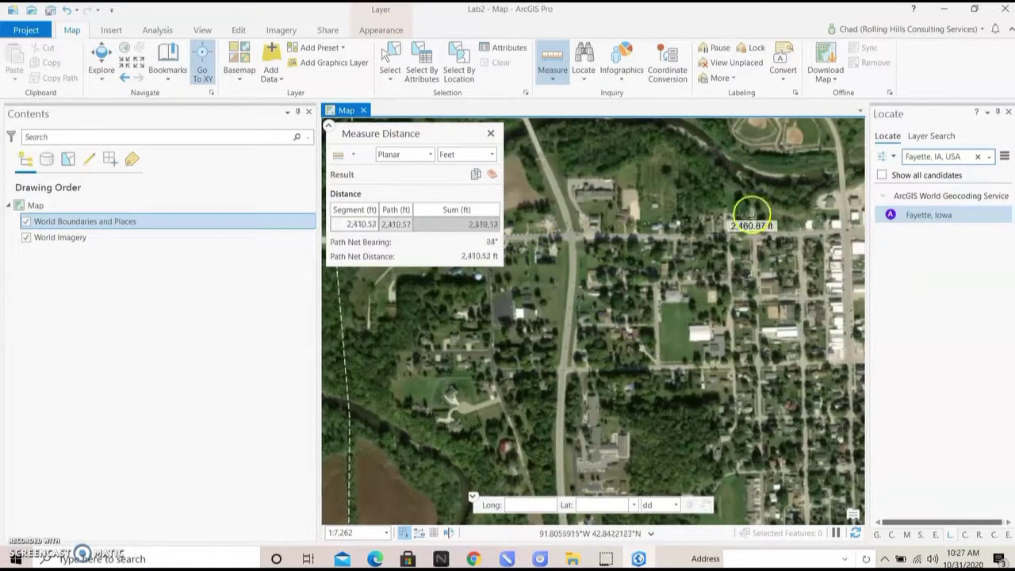
# Step: Switch the distance measurement units to Metric and close the Measure Distance tool
pyautogui.click(492, 155)
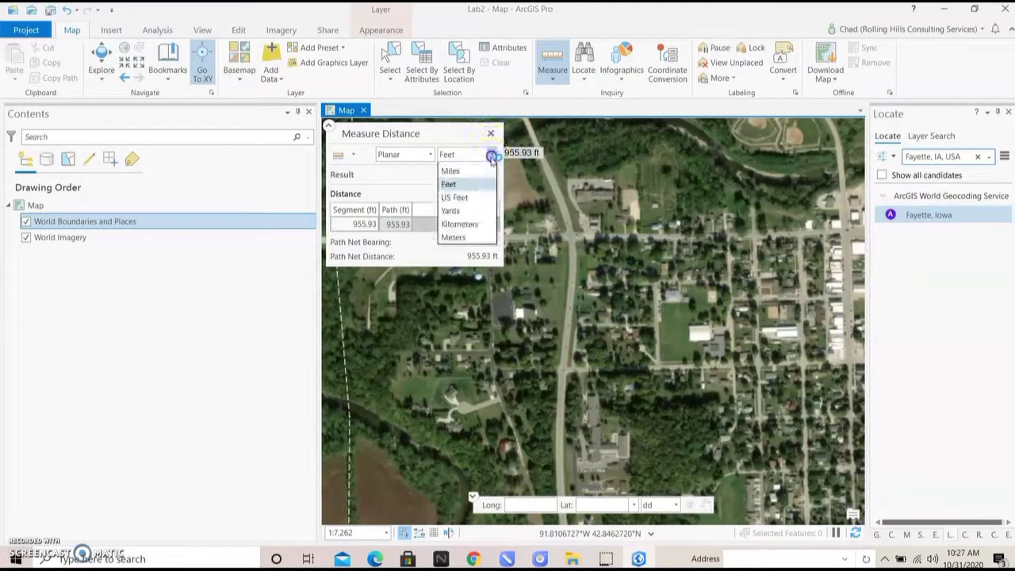
pyautogui.scroll(2, 487, 165)
pyautogui.click(485, 167)
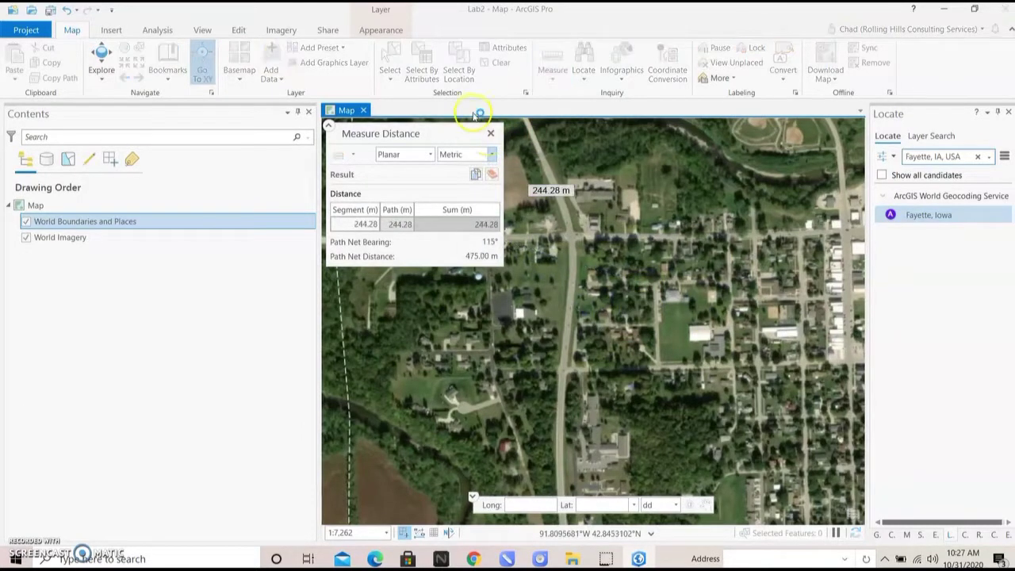
pyautogui.click(490, 133)
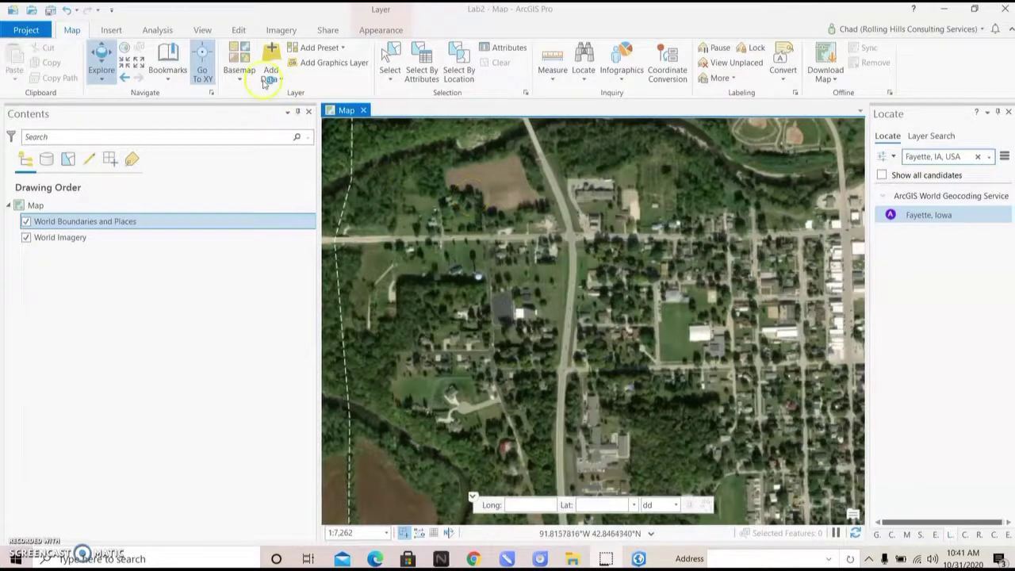
# Step: Show the Catalog pane with the project's contents
pyautogui.click(204, 32)
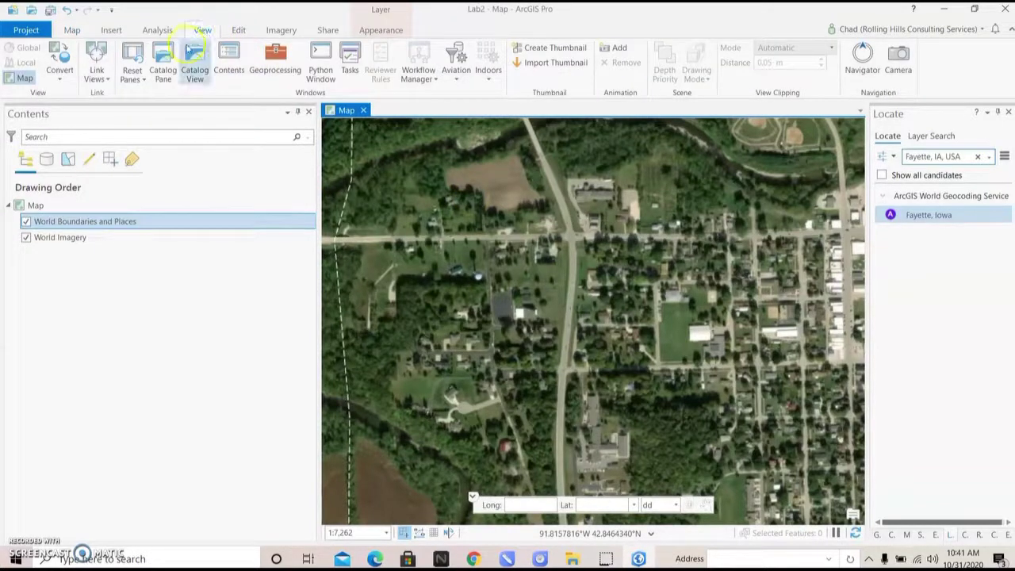
pyautogui.click(162, 59)
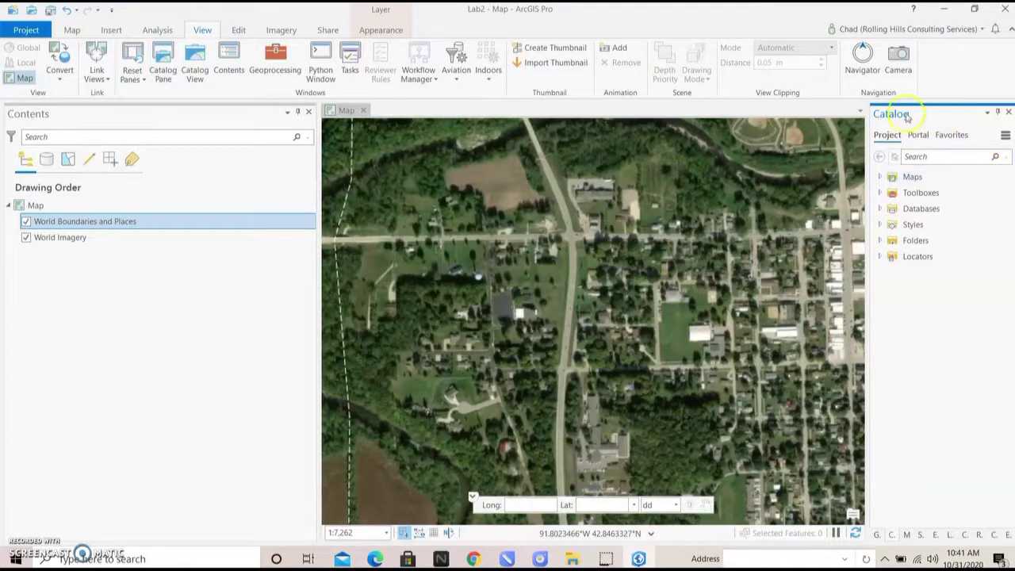
pyautogui.click(998, 130)
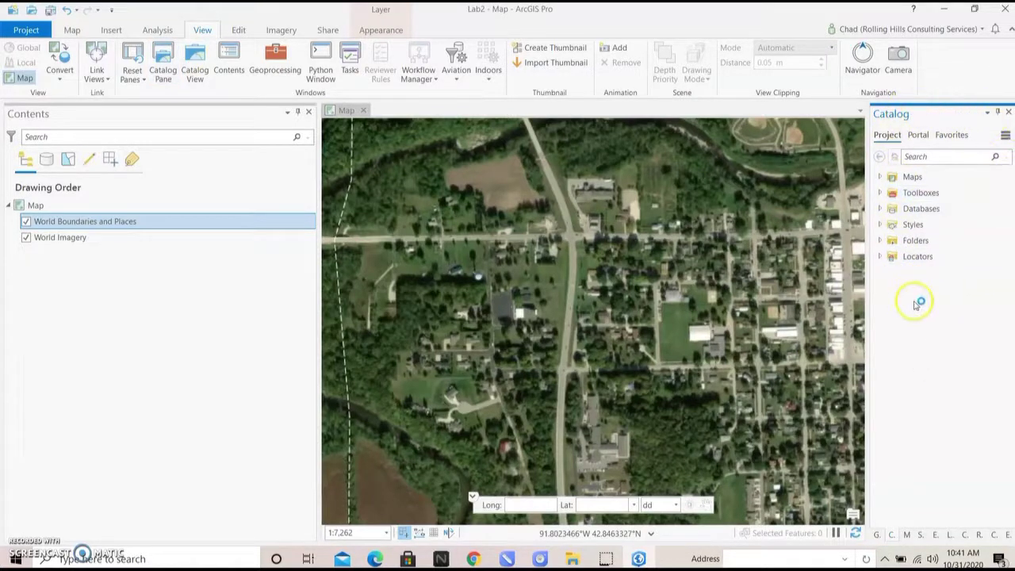
# Step: Return to the Catalog pane after checking Locate, and expand Folders and its Lab2 folder connection
pyautogui.click(952, 535)
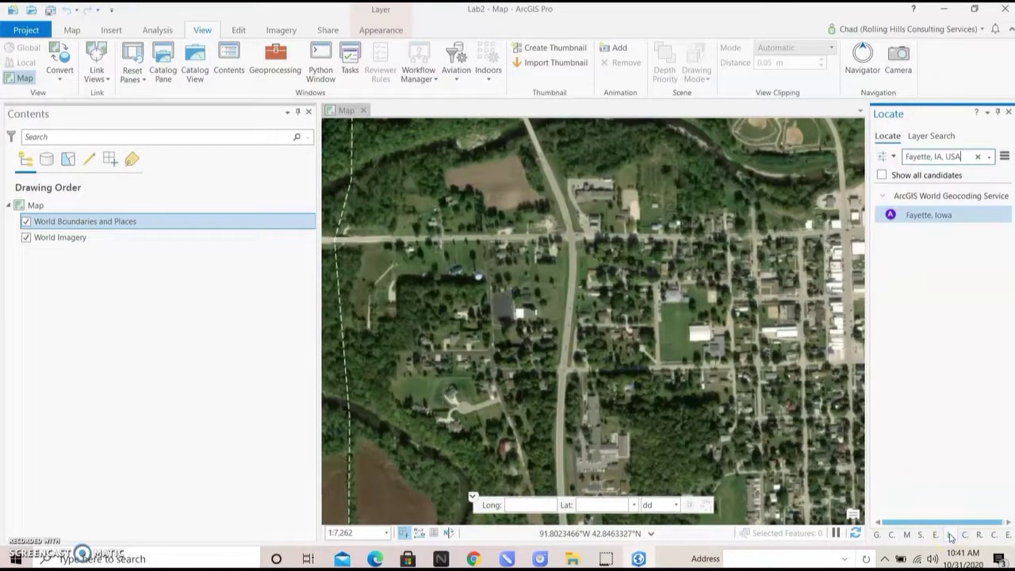
pyautogui.click(900, 536)
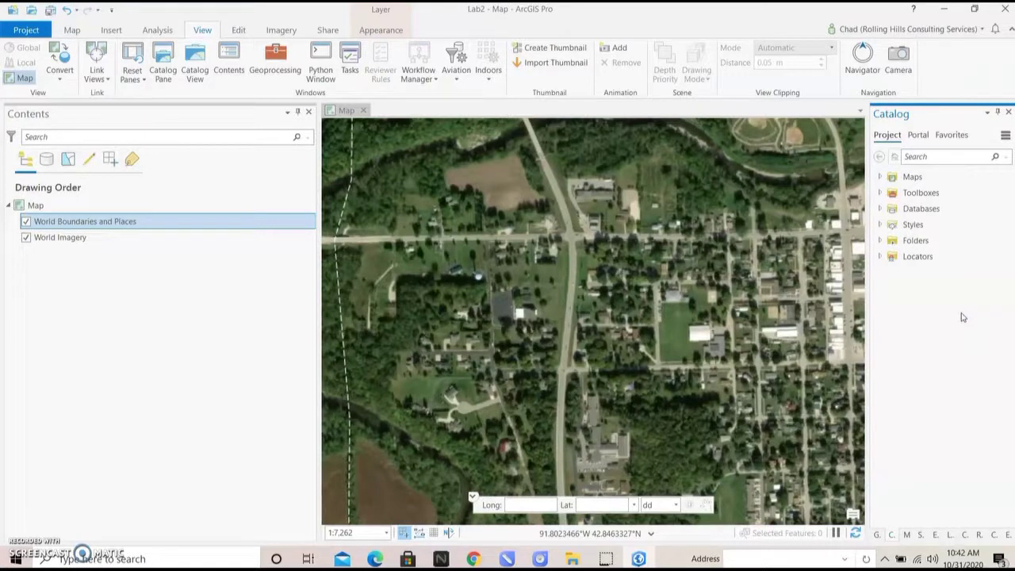
pyautogui.click(880, 241)
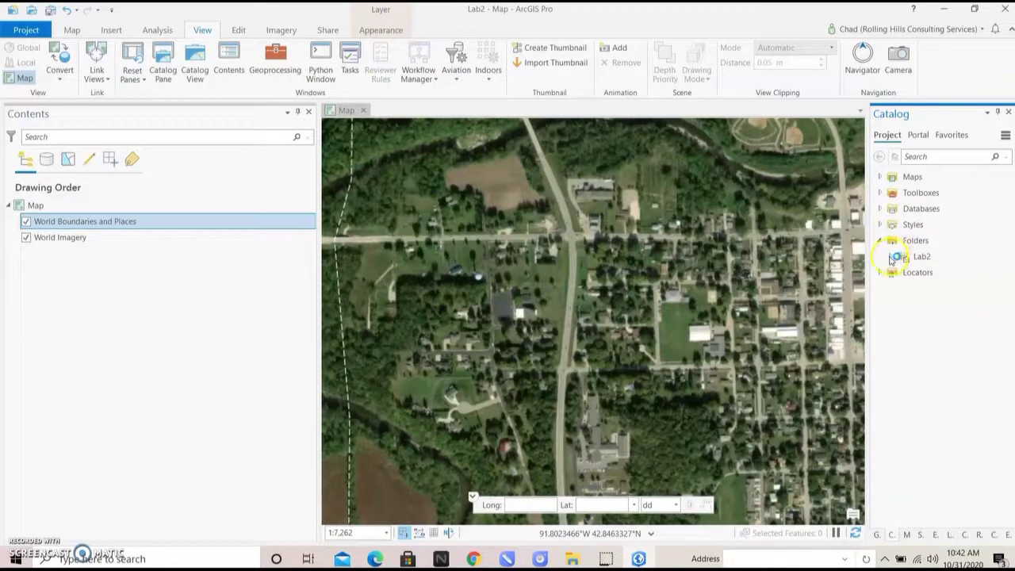
pyautogui.click(892, 257)
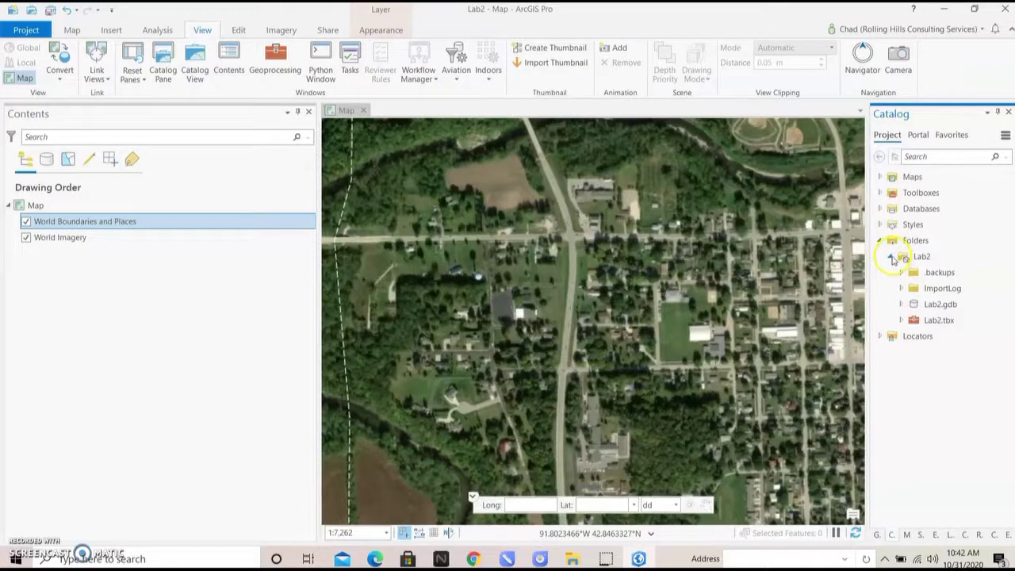
pyautogui.click(904, 258)
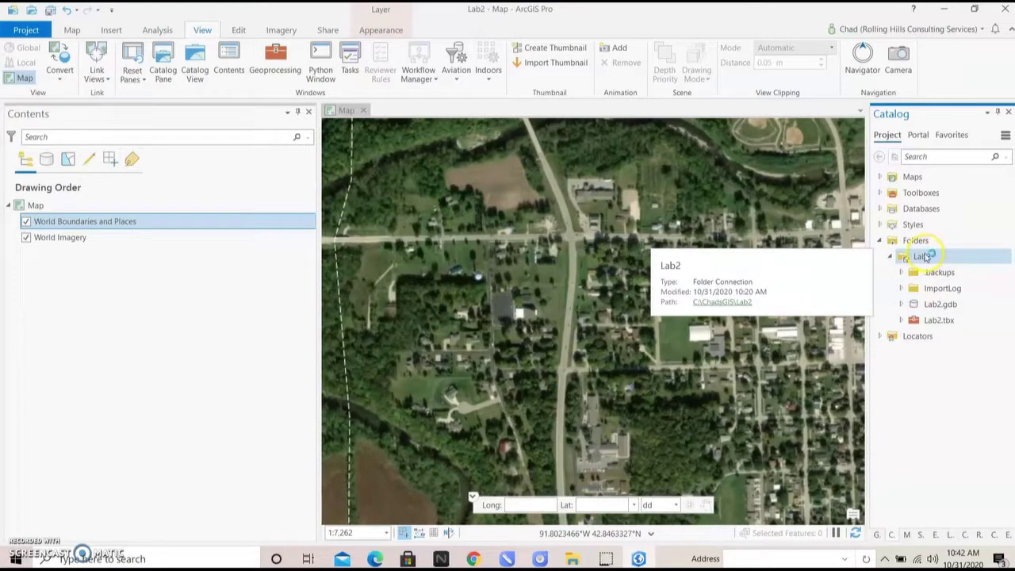
# Step: Examine the type and path details of the .backups, ImportLog, Lab2.gdb and Lab2.tbx items in the Lab2 folder
pyautogui.click(936, 304)
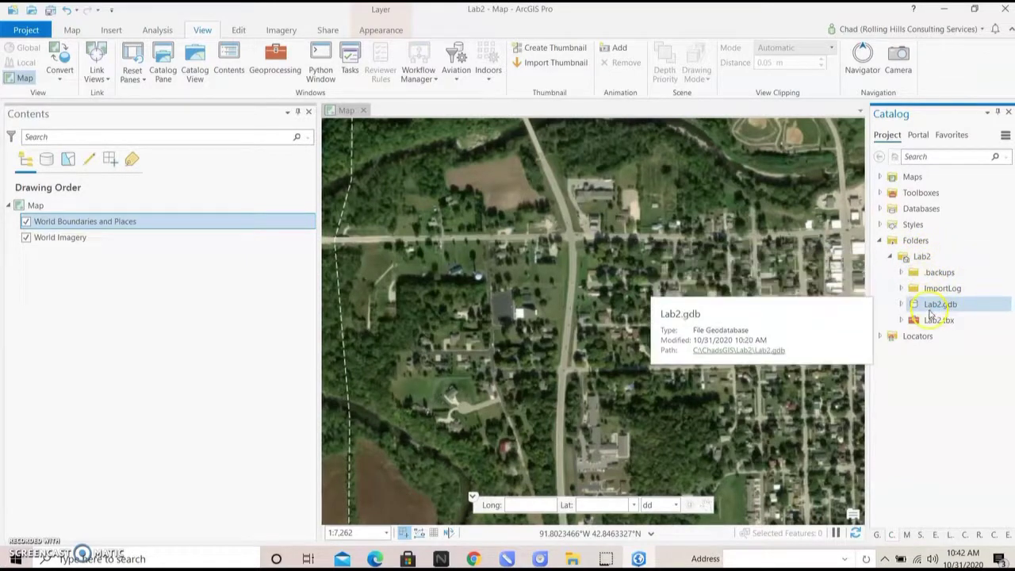
pyautogui.click(936, 290)
pyautogui.click(934, 319)
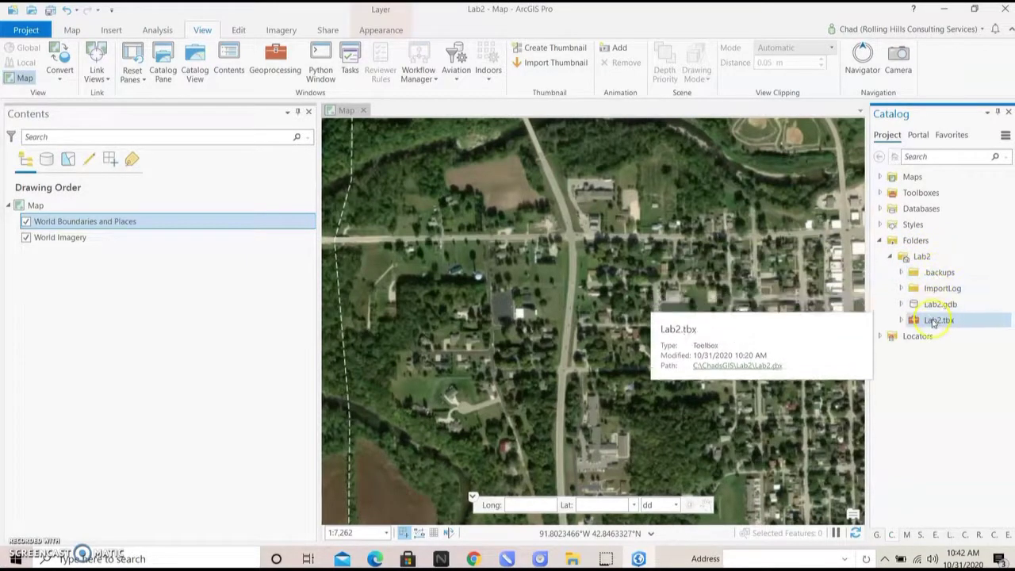
pyautogui.click(936, 289)
pyautogui.click(937, 273)
pyautogui.click(936, 320)
pyautogui.click(938, 273)
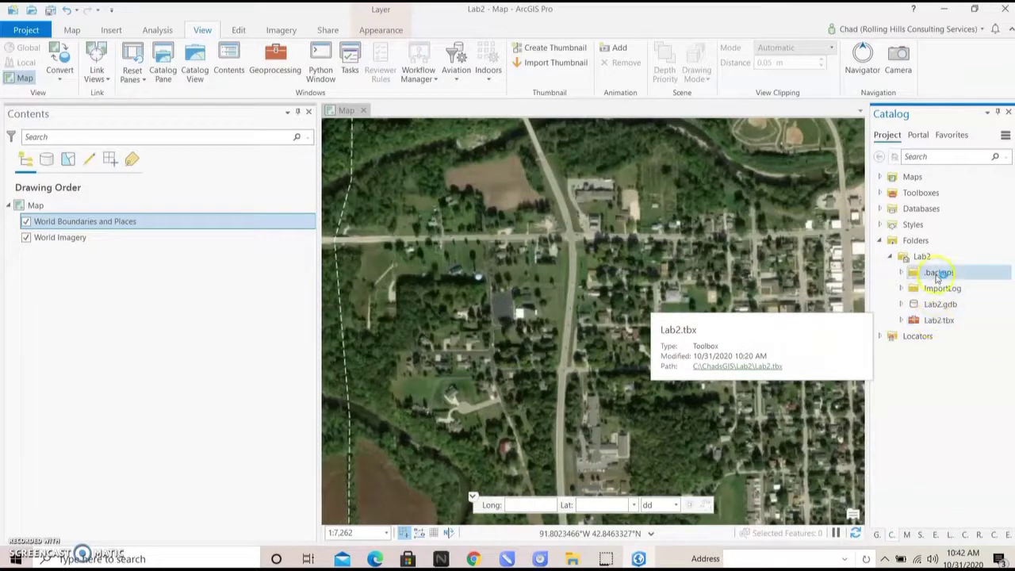
pyautogui.click(936, 320)
pyautogui.click(937, 273)
pyautogui.click(938, 289)
pyautogui.click(939, 321)
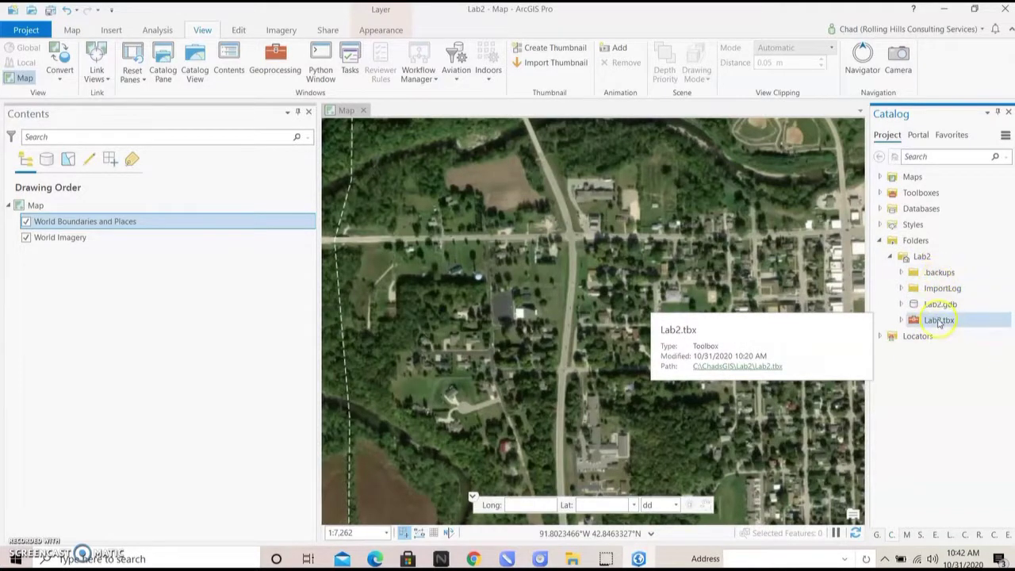
pyautogui.click(939, 274)
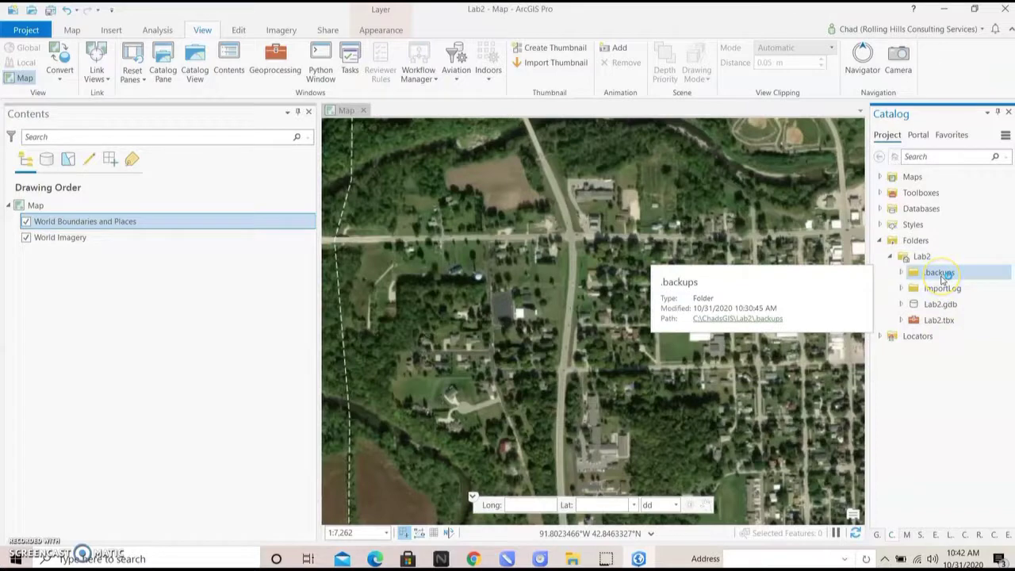
# Step: Expand the Lab2.gdb file geodatabase to check whether it holds any data
pyautogui.click(947, 305)
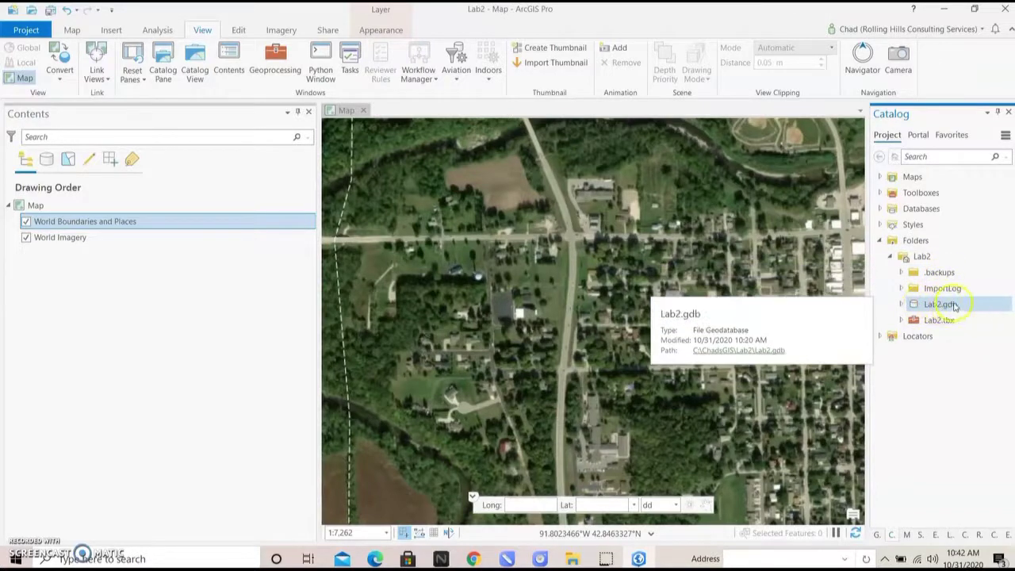
pyautogui.click(902, 304)
pyautogui.click(940, 306)
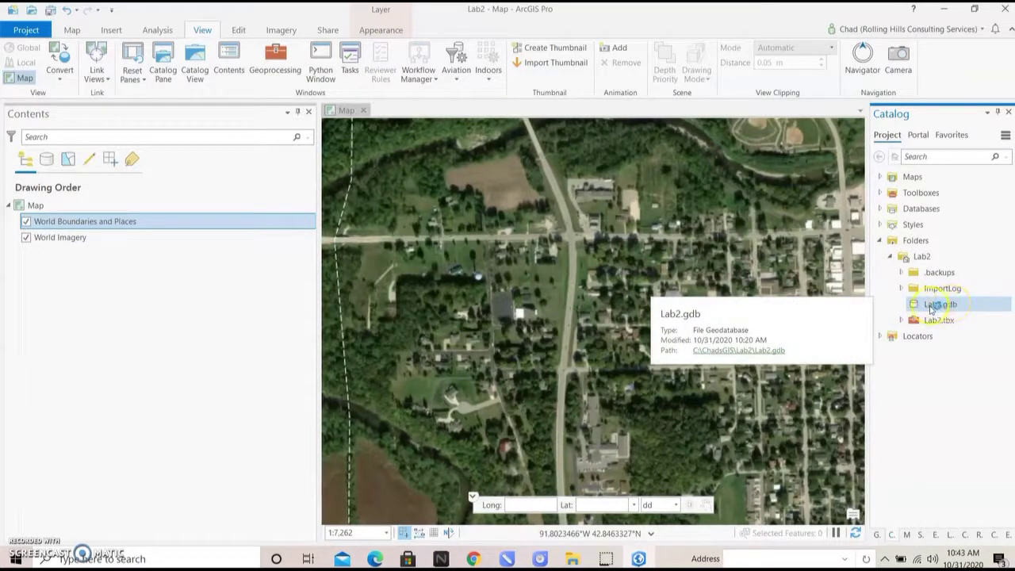
pyautogui.click(965, 305)
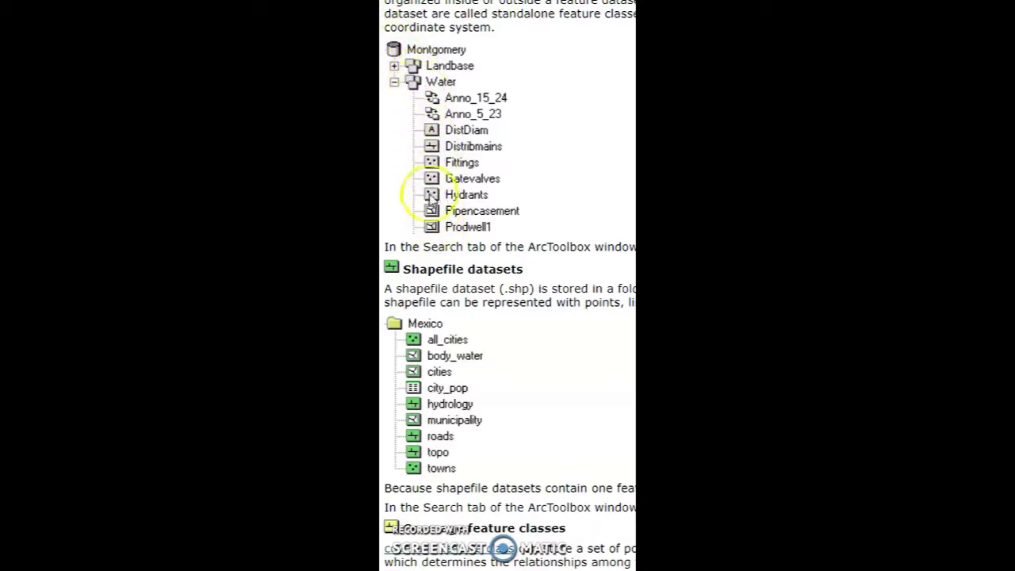
pyautogui.click(431, 229)
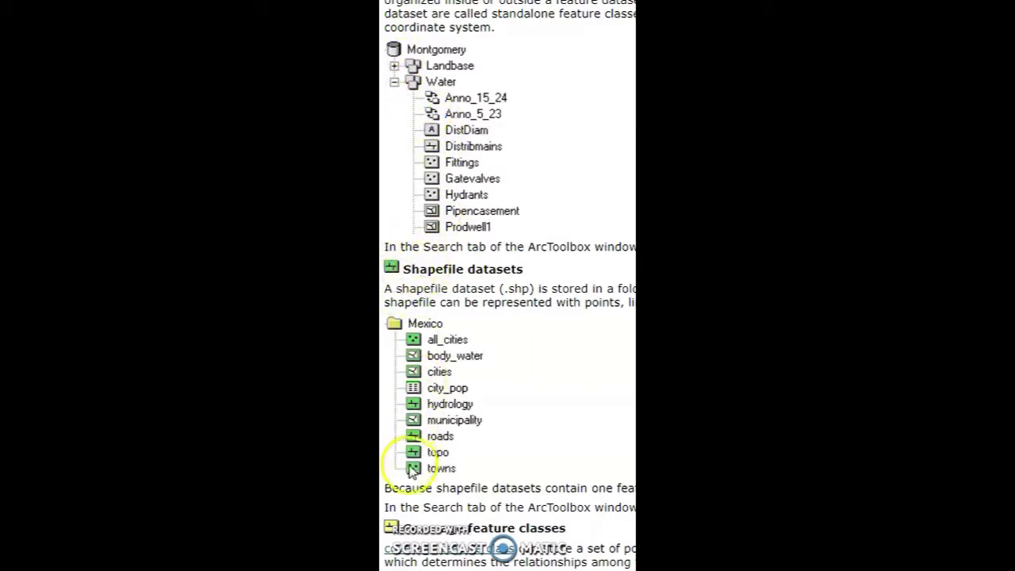
pyautogui.click(416, 276)
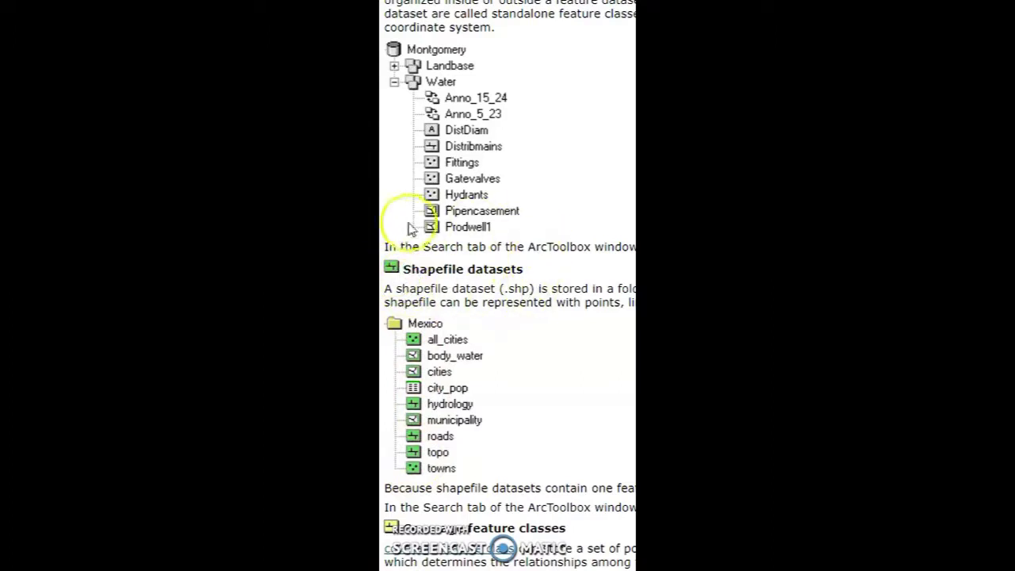
pyautogui.click(549, 276)
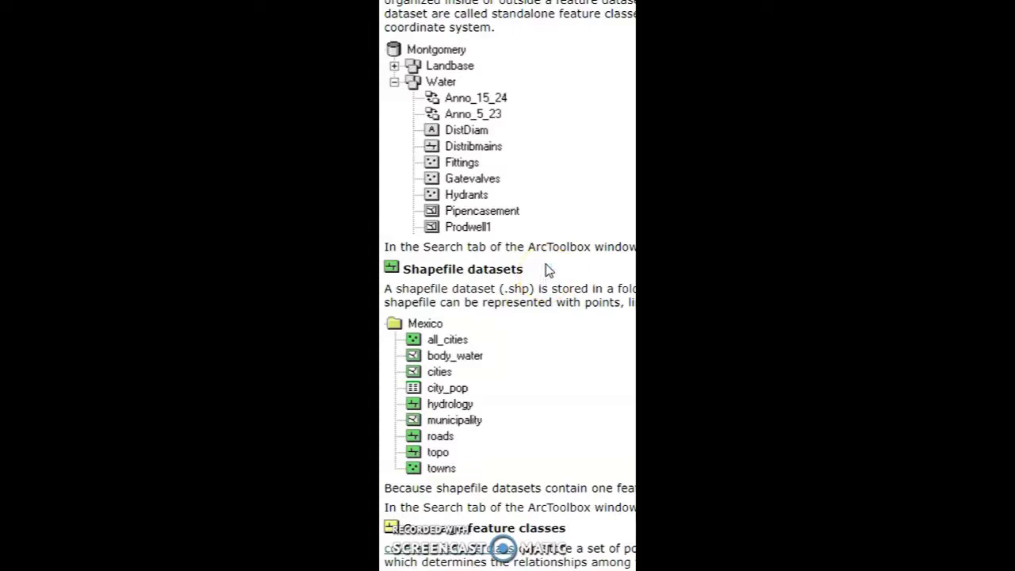
pyautogui.click(545, 266)
pyautogui.click(546, 270)
pyautogui.click(548, 271)
pyautogui.click(547, 270)
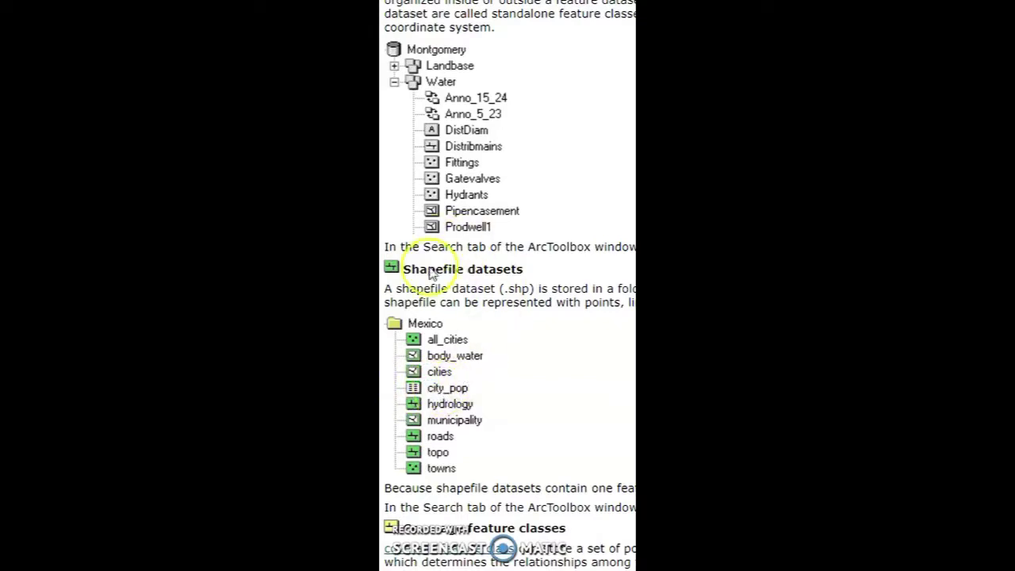
pyautogui.click(520, 394)
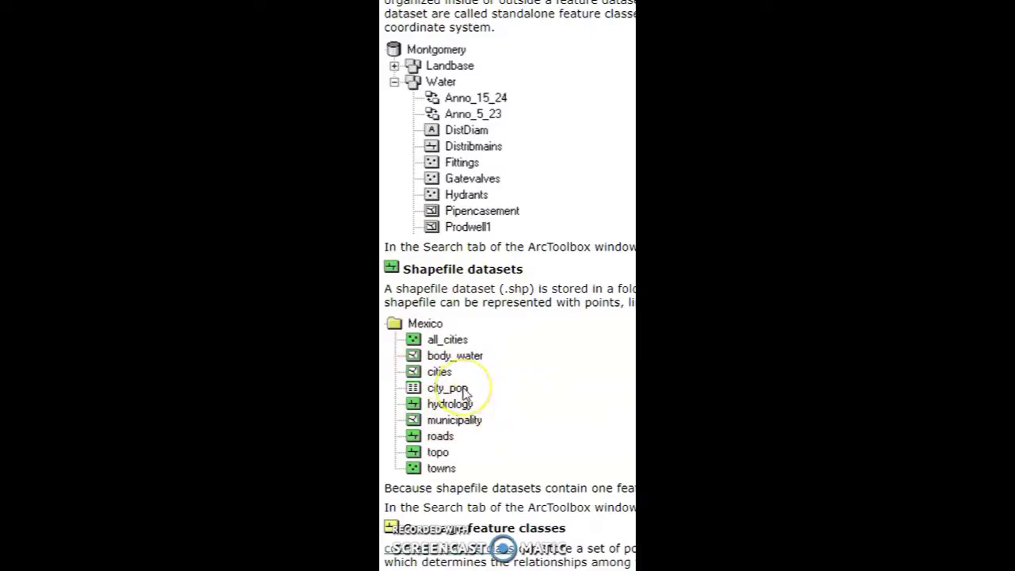
pyautogui.click(420, 387)
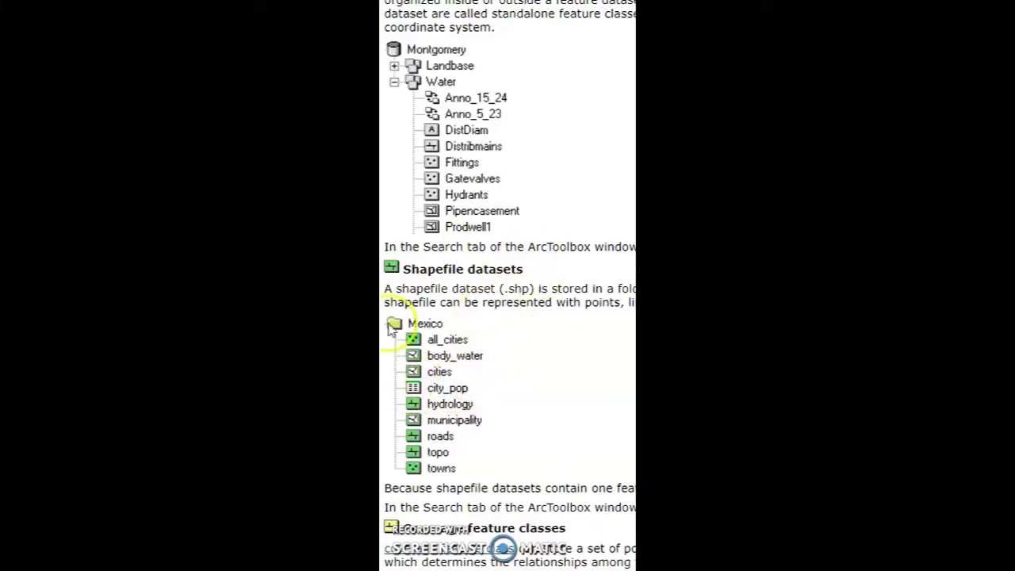
pyautogui.click(523, 426)
pyautogui.click(504, 363)
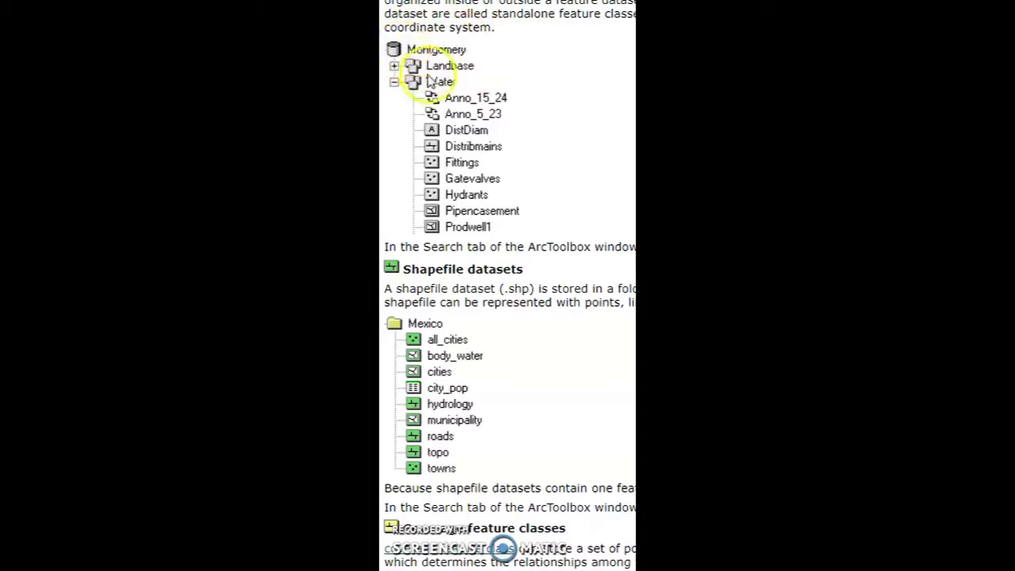
pyautogui.click(448, 180)
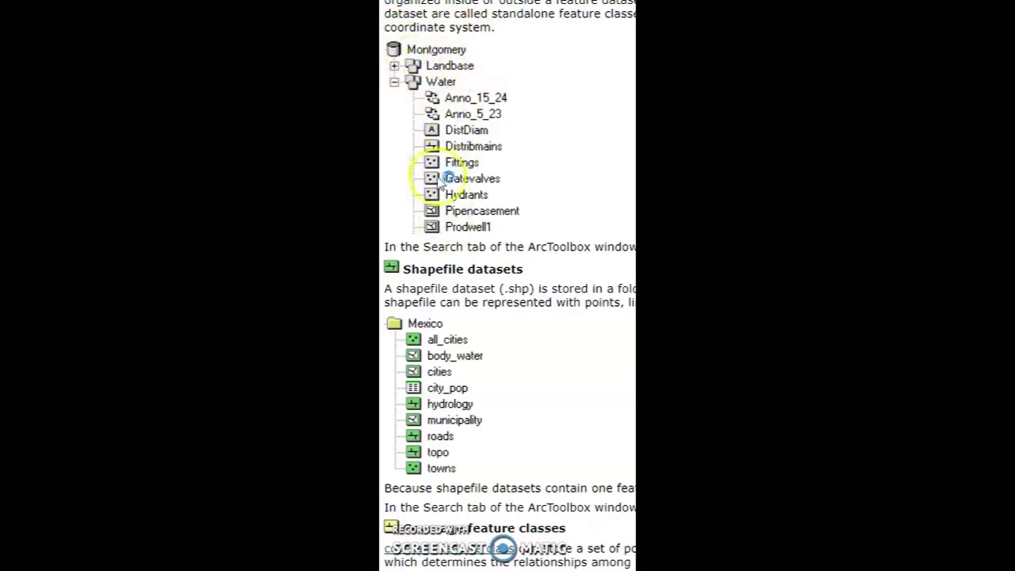
pyautogui.click(431, 68)
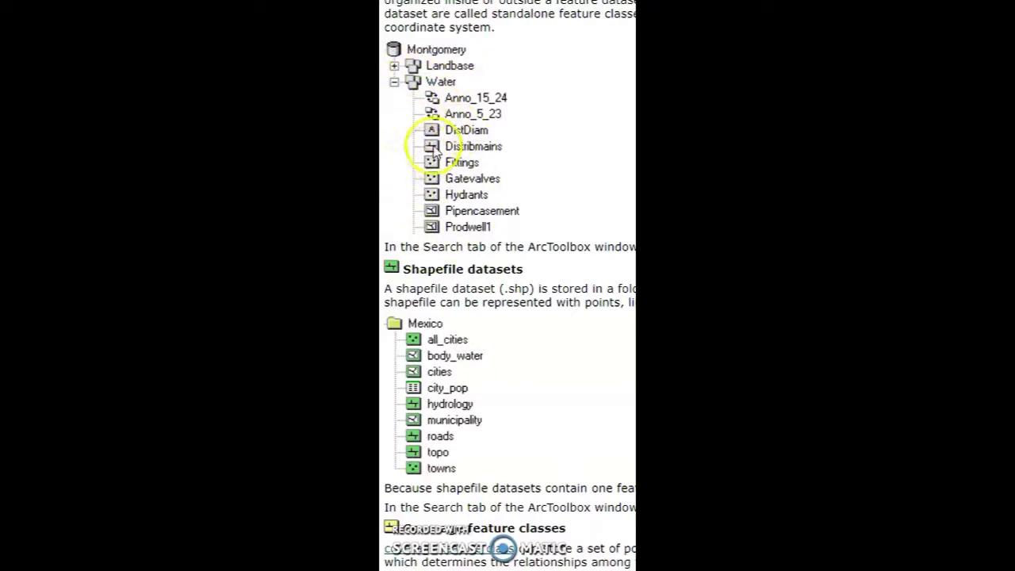
pyautogui.click(442, 147)
pyautogui.click(404, 266)
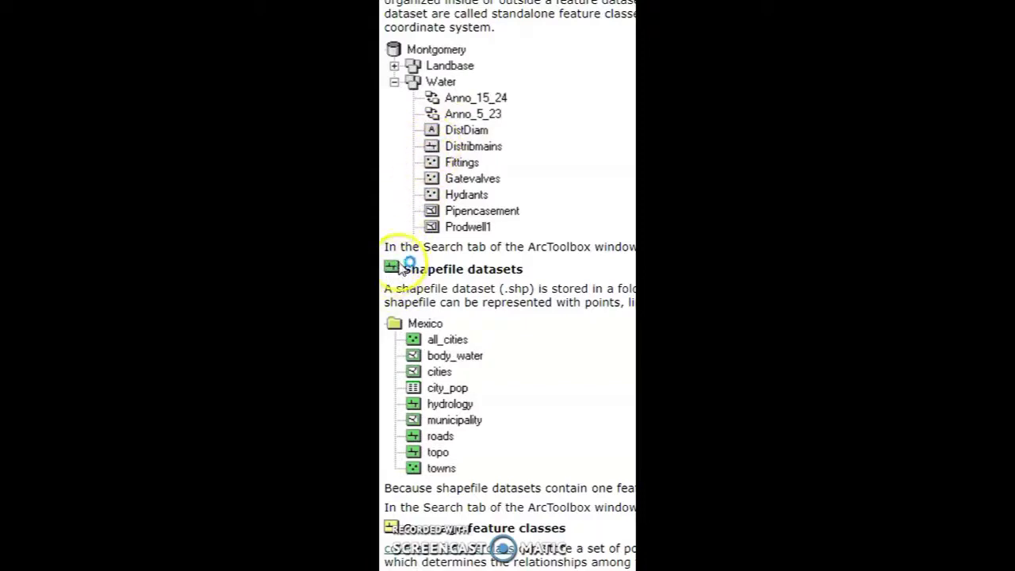
pyautogui.click(460, 149)
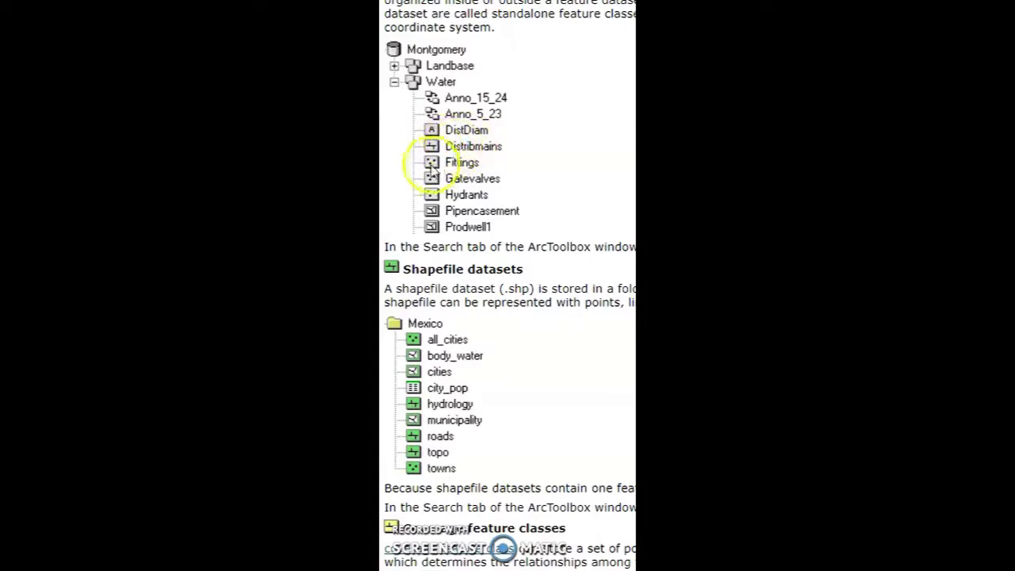
pyautogui.click(436, 211)
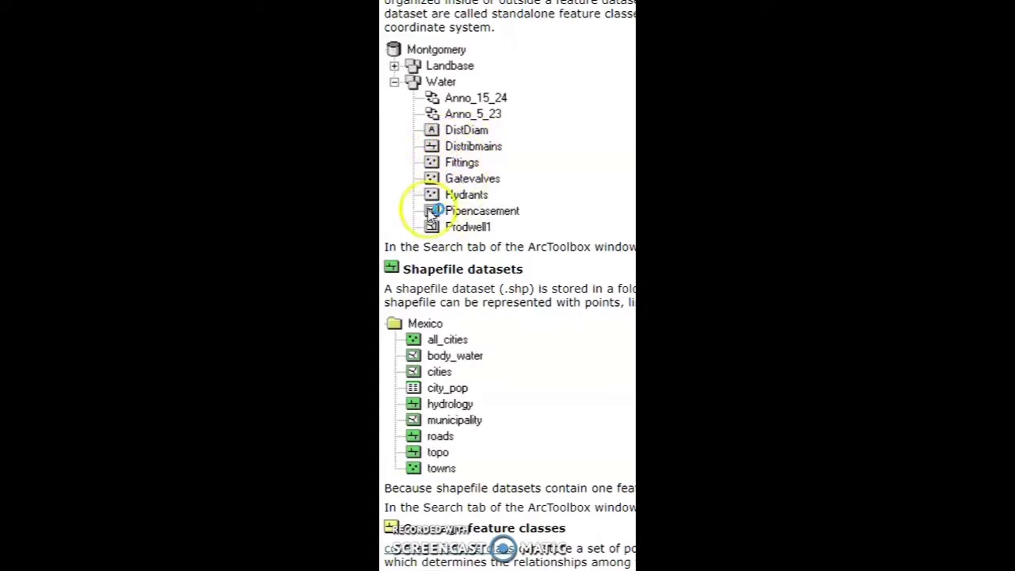
pyautogui.click(481, 212)
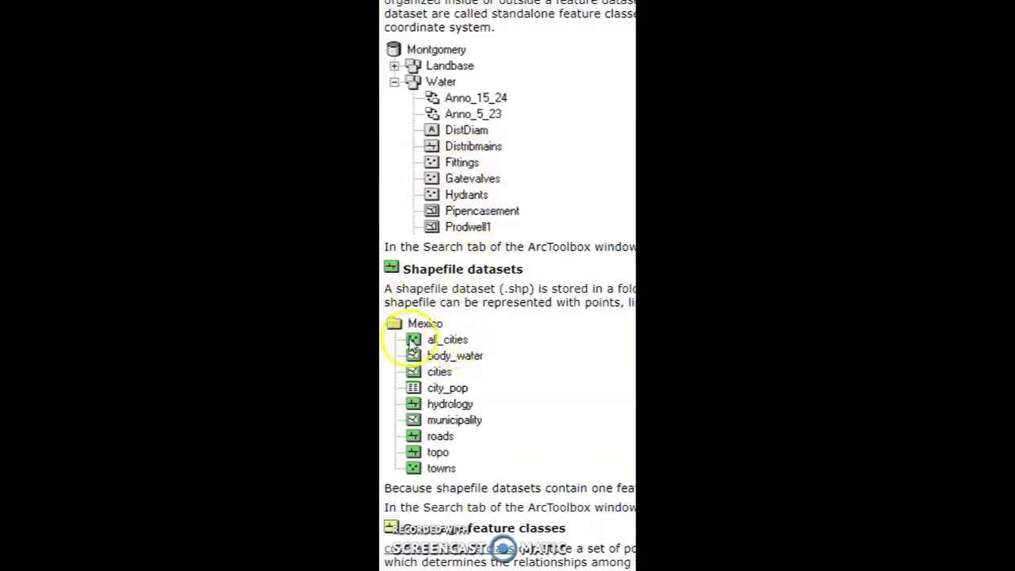
pyautogui.click(454, 353)
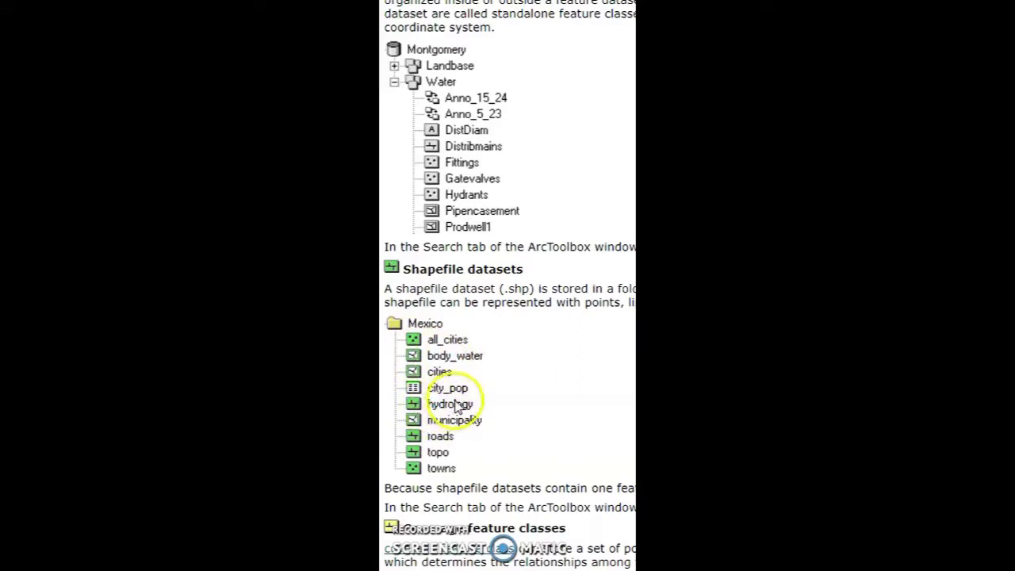
pyautogui.moveTo(479, 184)
pyautogui.mouseDown()
pyautogui.moveTo(480, 137)
pyautogui.moveTo(493, 169)
pyautogui.mouseUp()
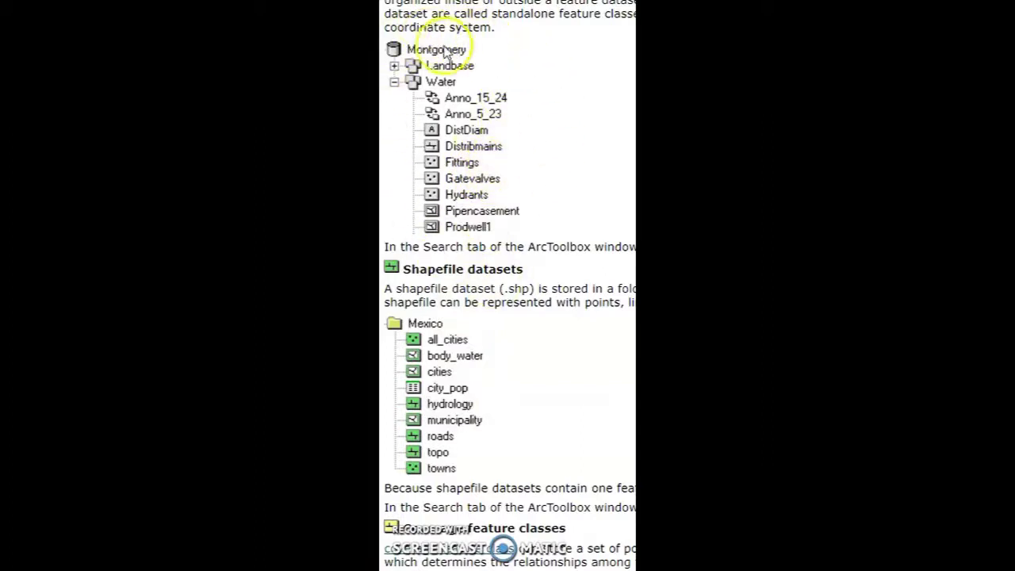
pyautogui.click(479, 117)
pyautogui.moveTo(479, 116); pyautogui.dragTo(481, 175)
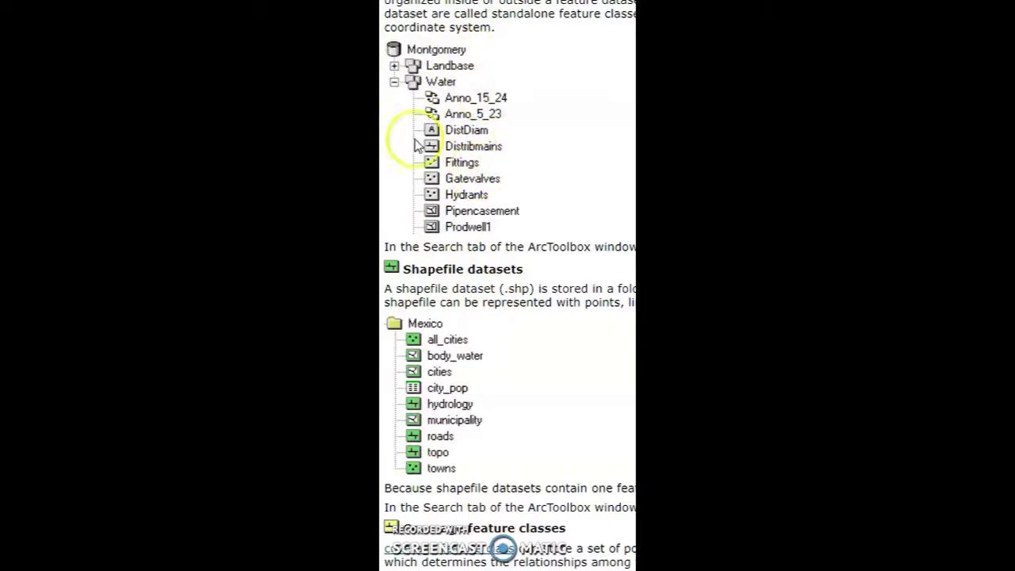
pyautogui.click(481, 92)
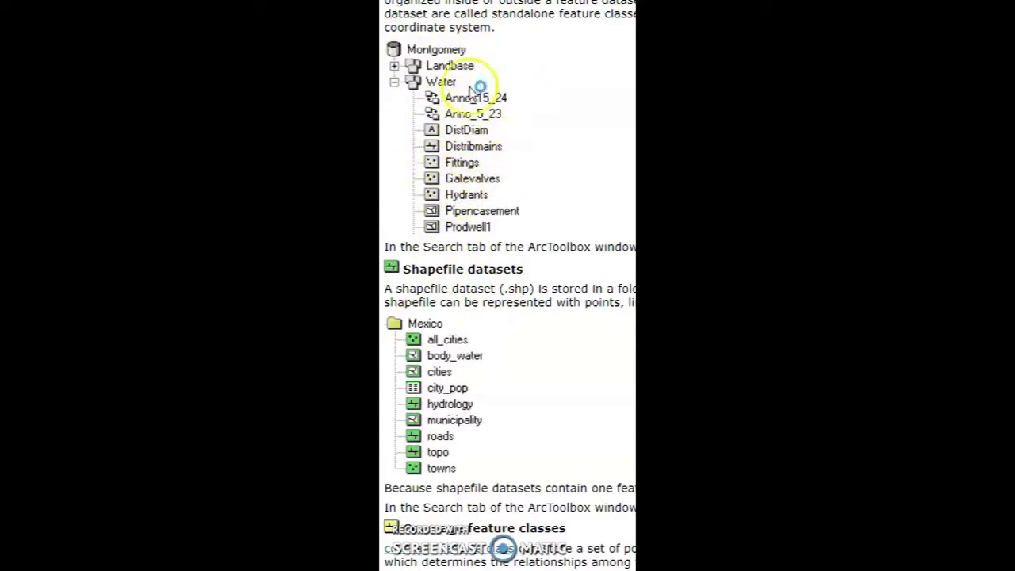
pyautogui.click(481, 92)
pyautogui.click(445, 154)
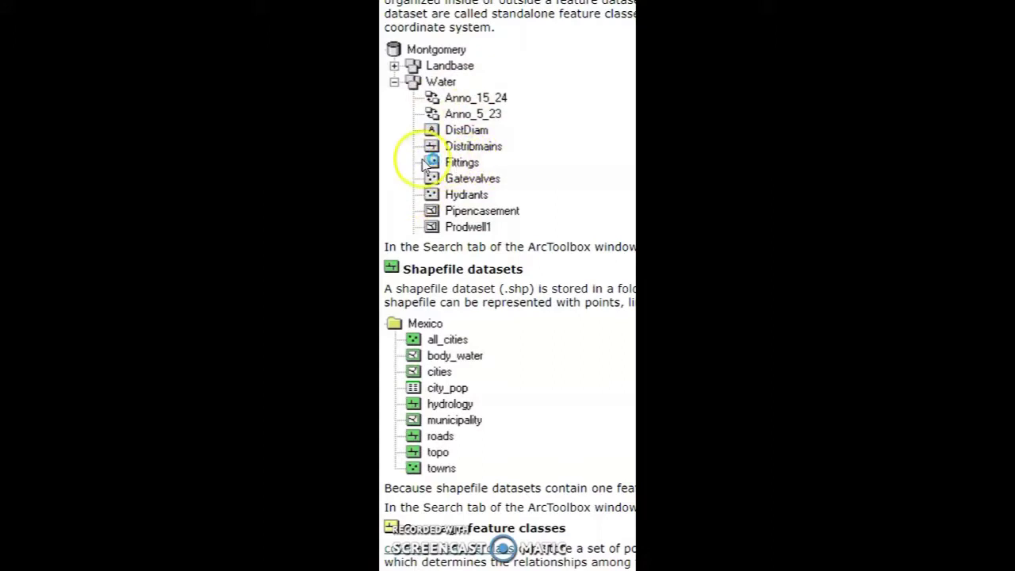
pyautogui.click(478, 148)
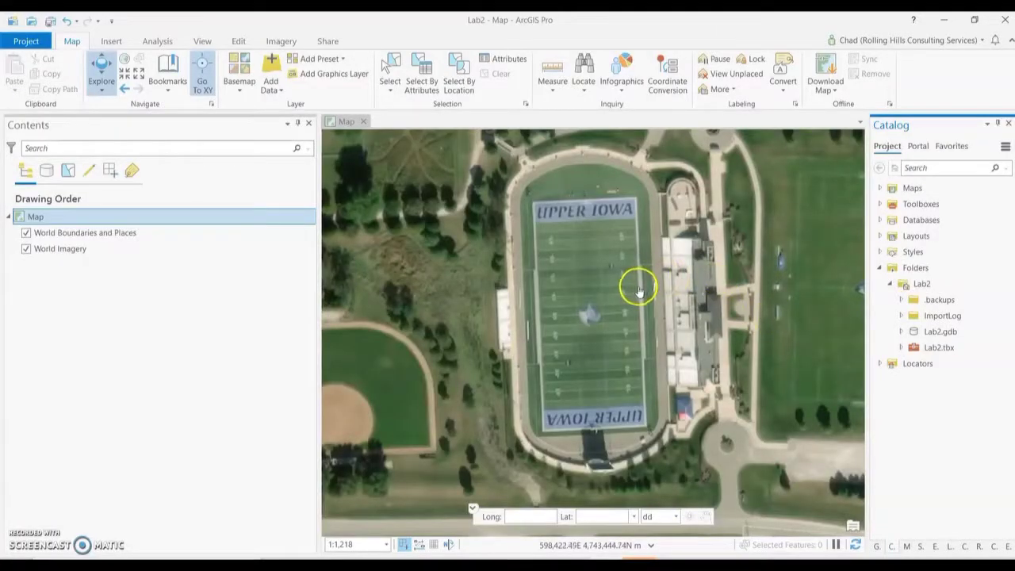
# Step: Review the project's Lab2 folder contents and the Locators entry in the Catalog pane
pyautogui.moveTo(946, 337)
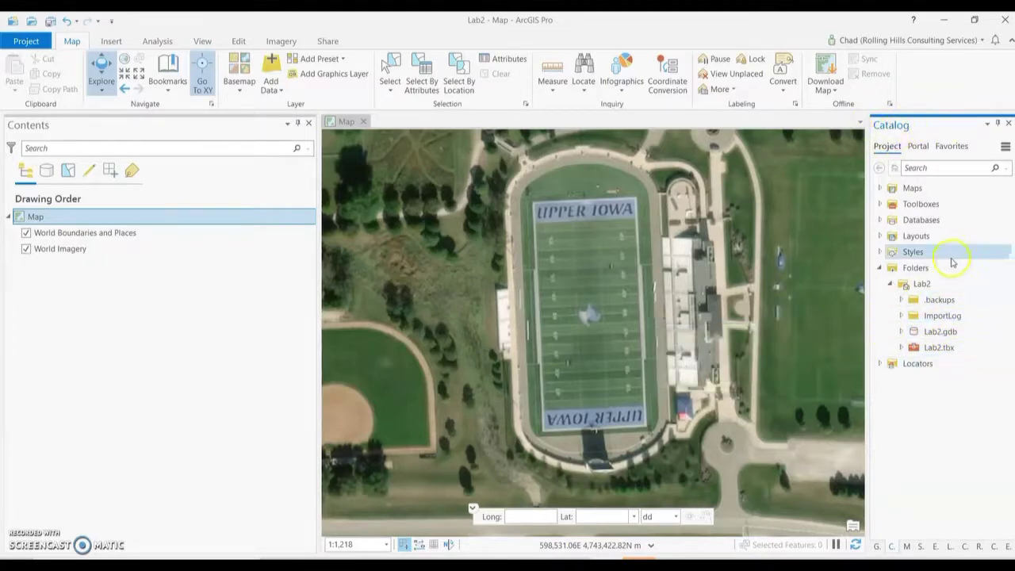
pyautogui.click(916, 365)
pyautogui.click(961, 283)
pyautogui.click(918, 299)
pyautogui.click(921, 367)
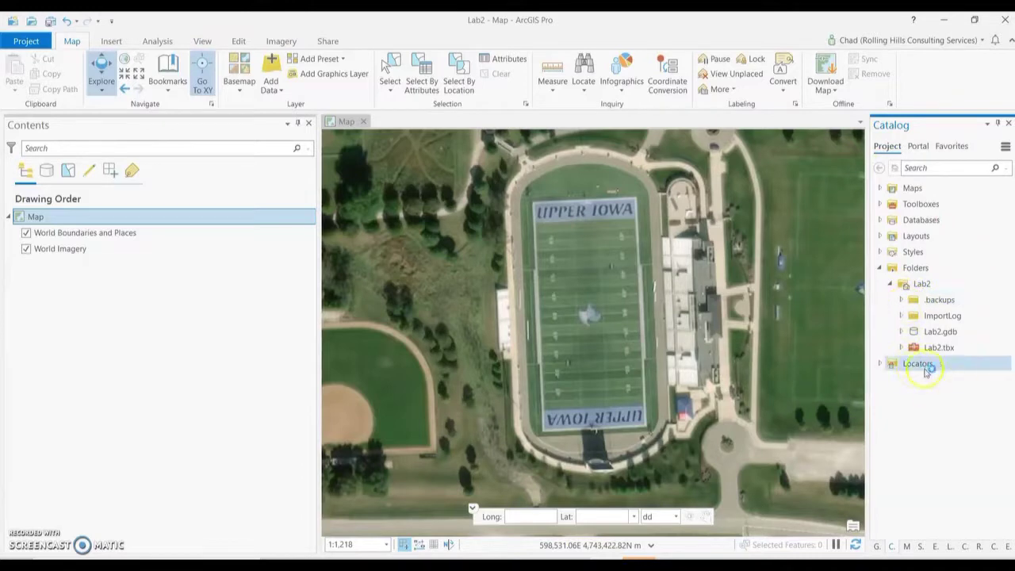
pyautogui.click(960, 282)
pyautogui.click(935, 346)
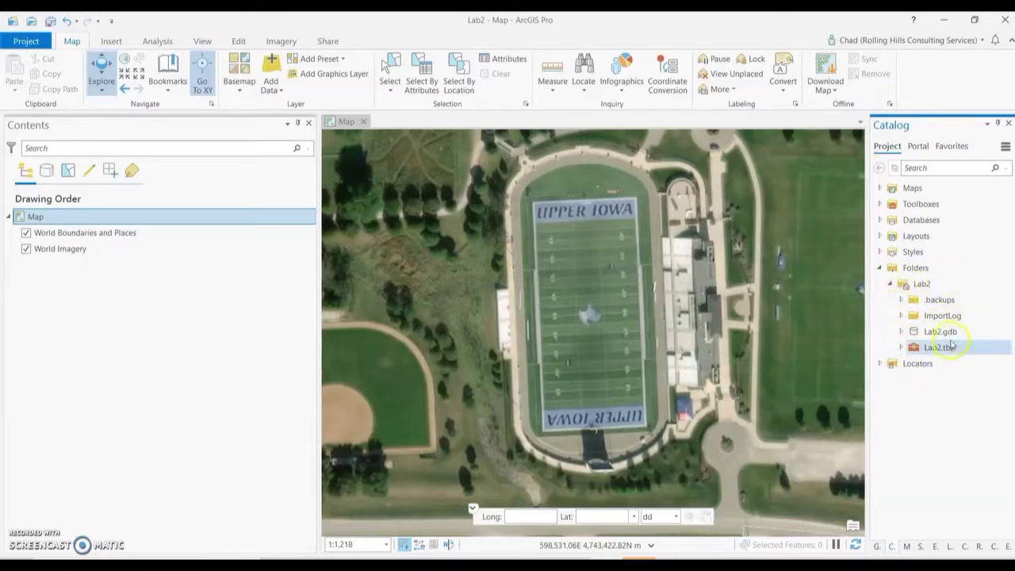
# Step: Review the Lab2.gdb item's details and check where the Catalog Pane can be opened among the project's window options
pyautogui.click(918, 333)
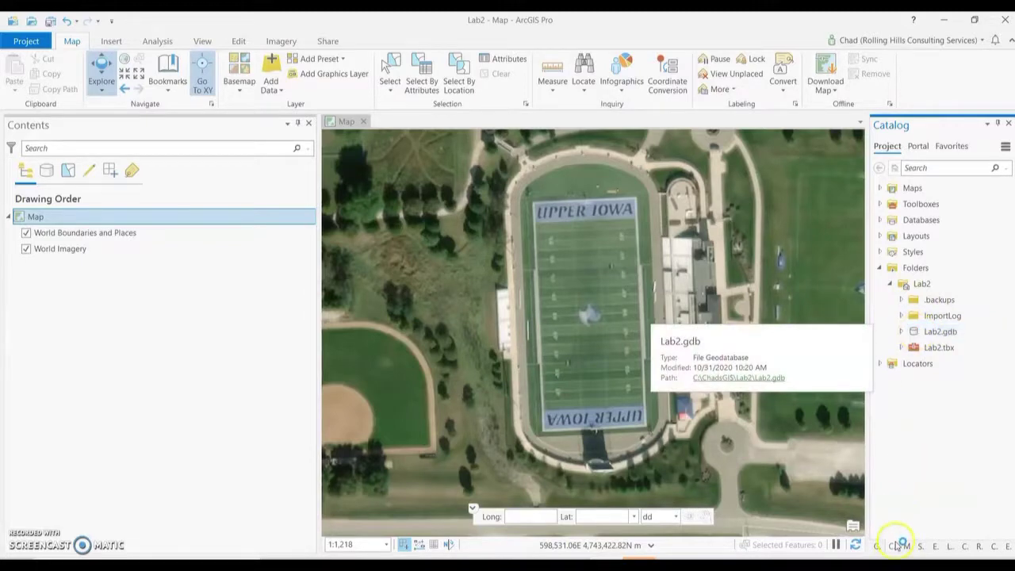
pyautogui.click(918, 235)
pyautogui.click(768, 212)
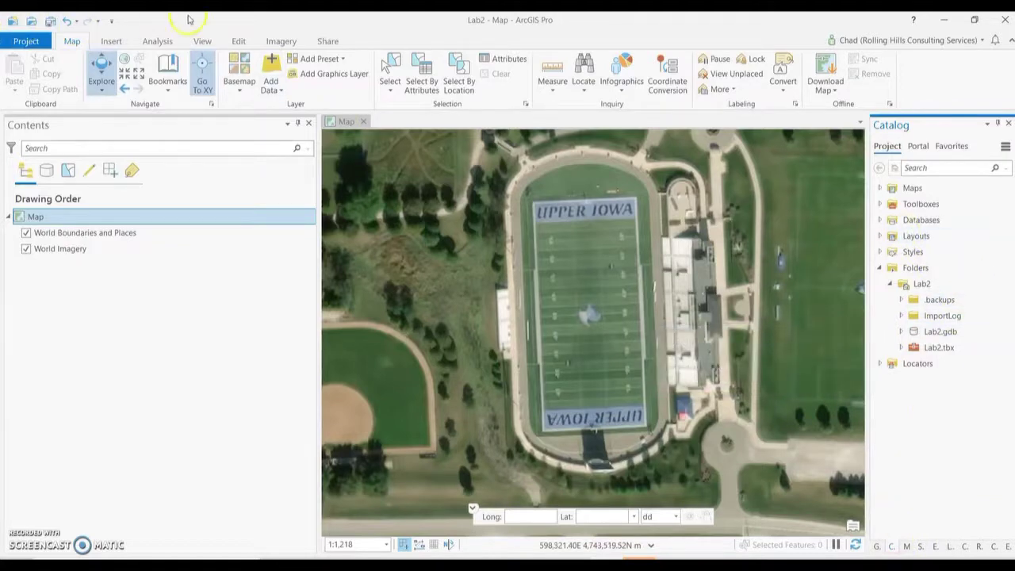
pyautogui.click(202, 41)
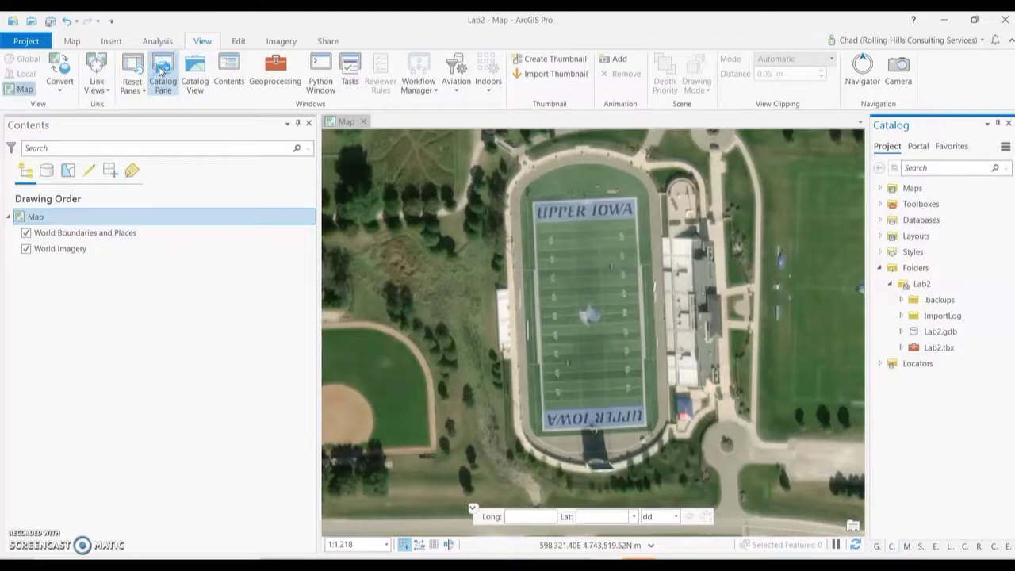
pyautogui.click(71, 41)
# Step: Expand the Lab2.gdb file geodatabase in the Lab2 folder to check for stored data
pyautogui.click(956, 333)
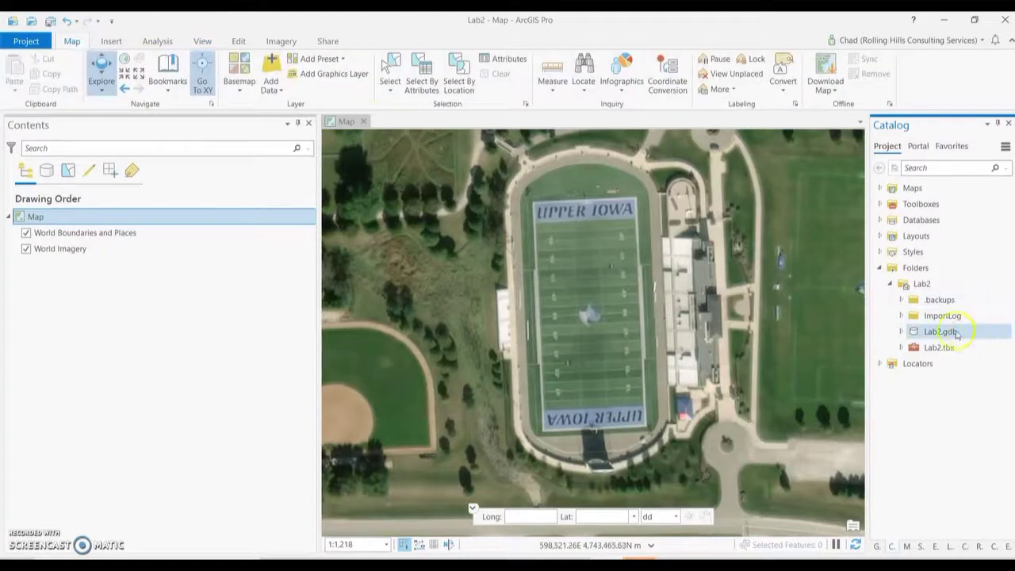
pyautogui.click(902, 332)
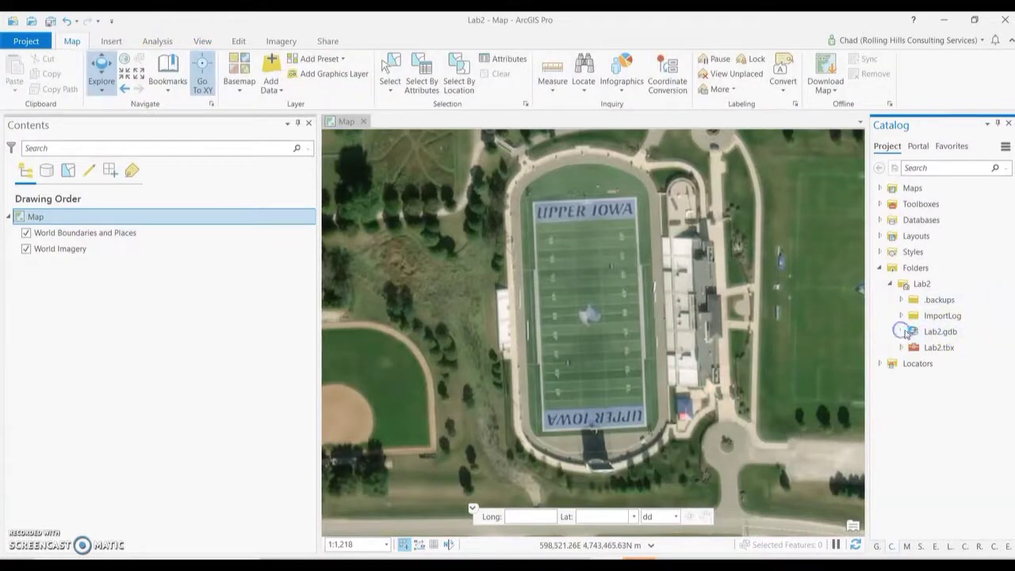
pyautogui.click(924, 334)
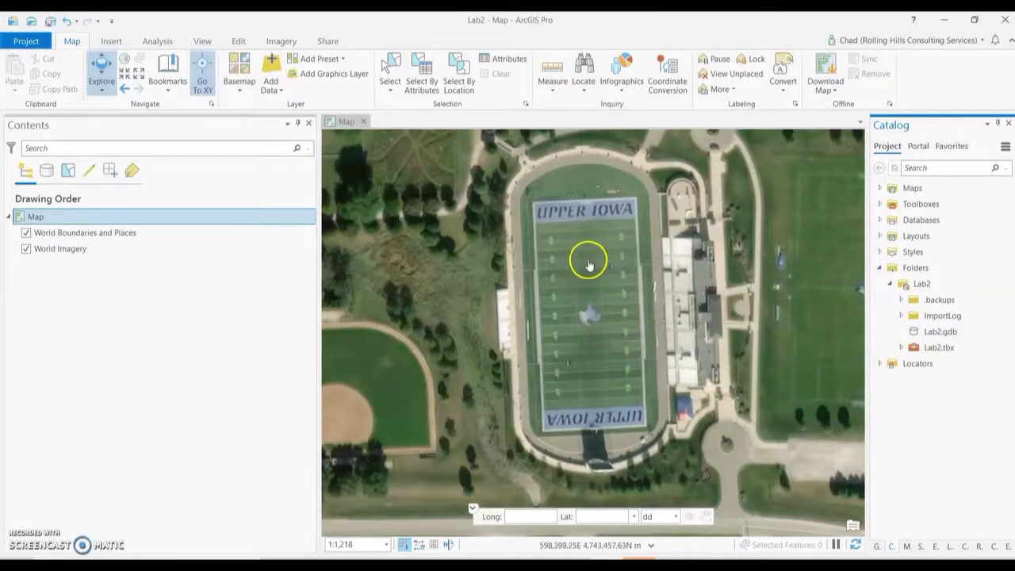
# Step: Survey the town of Fayette around the Upper Iowa campus on the map and return to the football field
pyautogui.scroll(-3, 588, 263)
pyautogui.scroll(-5, 589, 263)
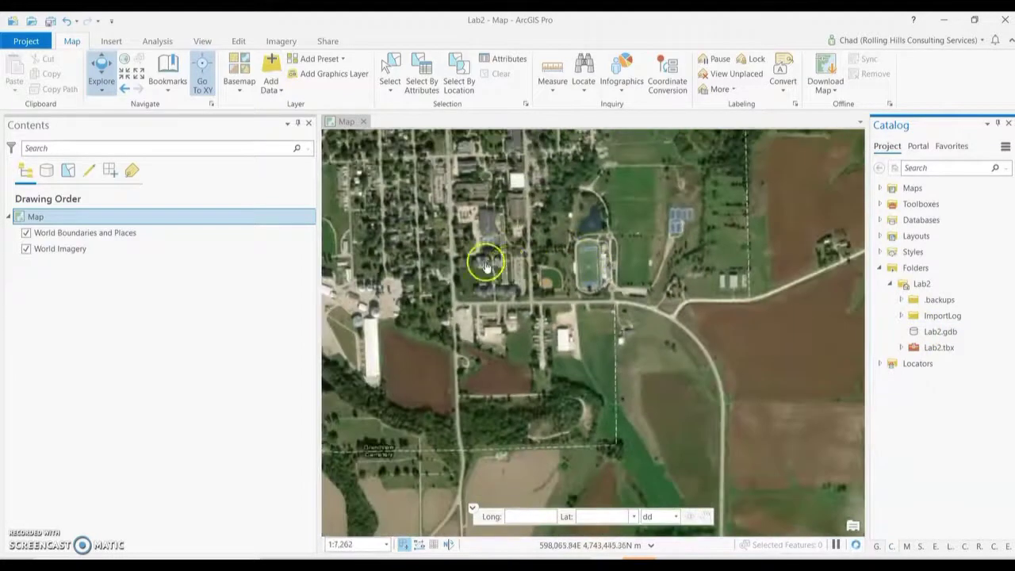
pyautogui.moveTo(483, 265); pyautogui.dragTo(566, 350)
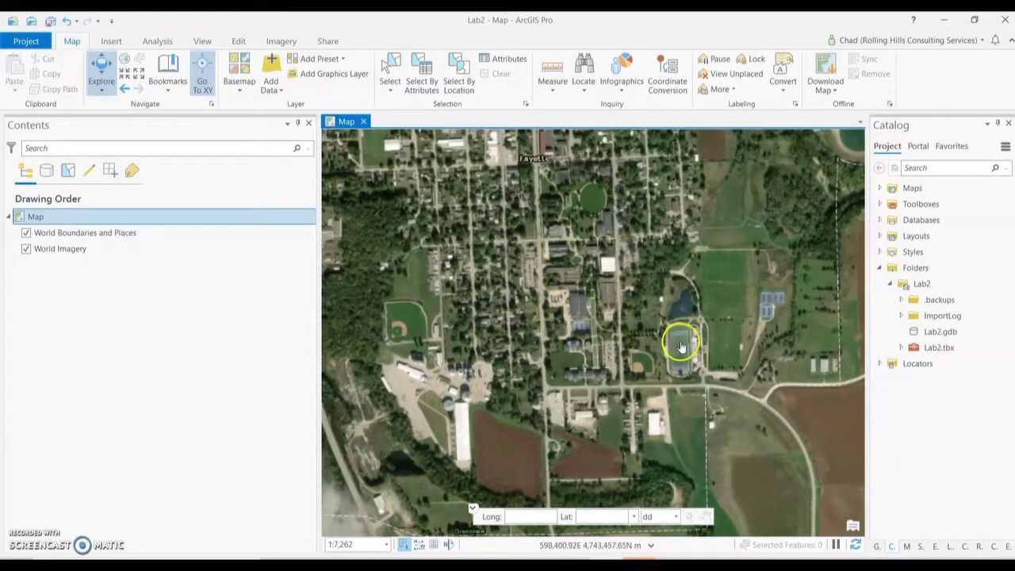
pyautogui.moveTo(418, 132); pyautogui.dragTo(460, 207)
pyautogui.scroll(-2, 460, 208)
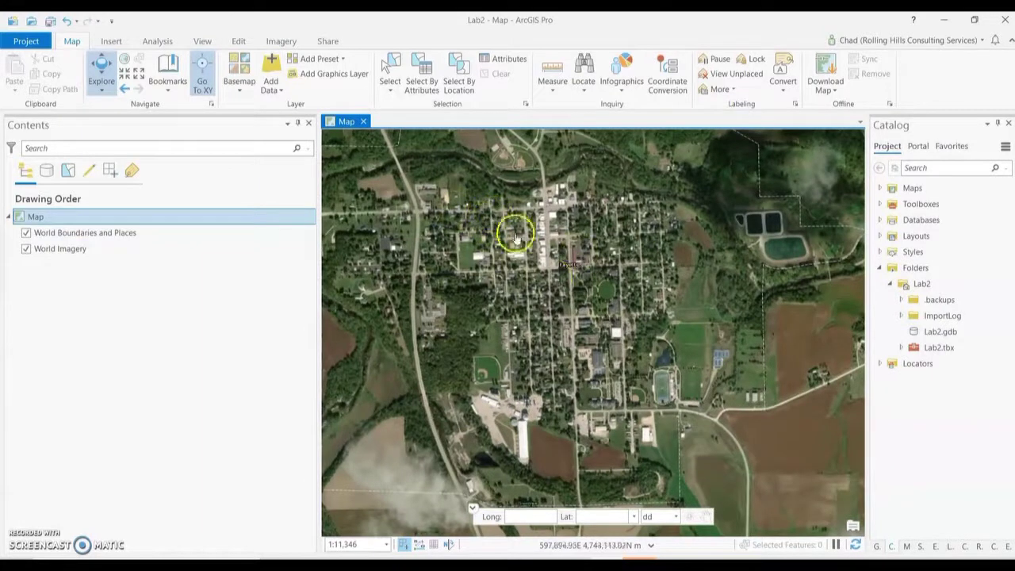
pyautogui.moveTo(583, 299); pyautogui.dragTo(537, 227)
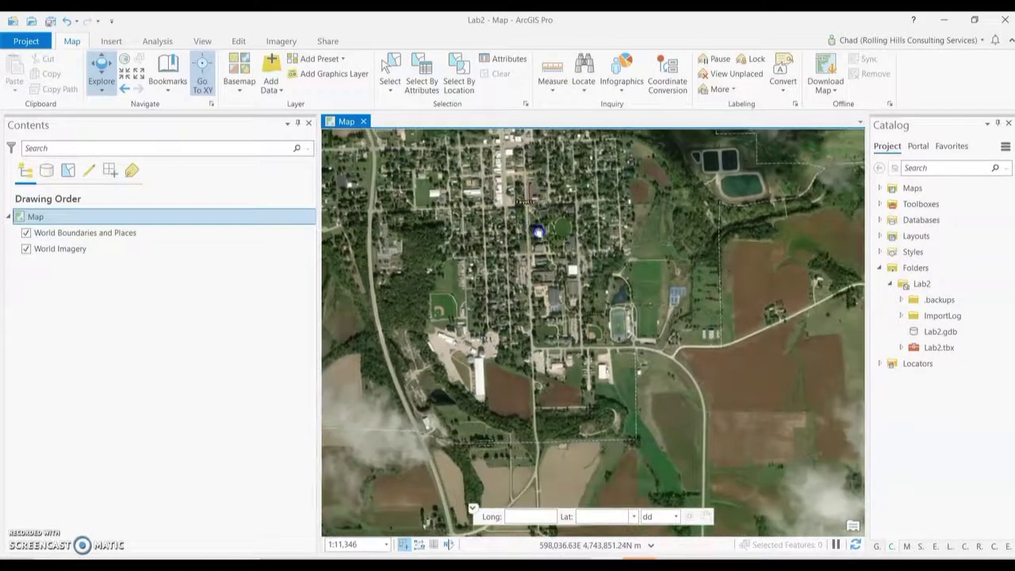
pyautogui.moveTo(607, 302); pyautogui.dragTo(595, 265)
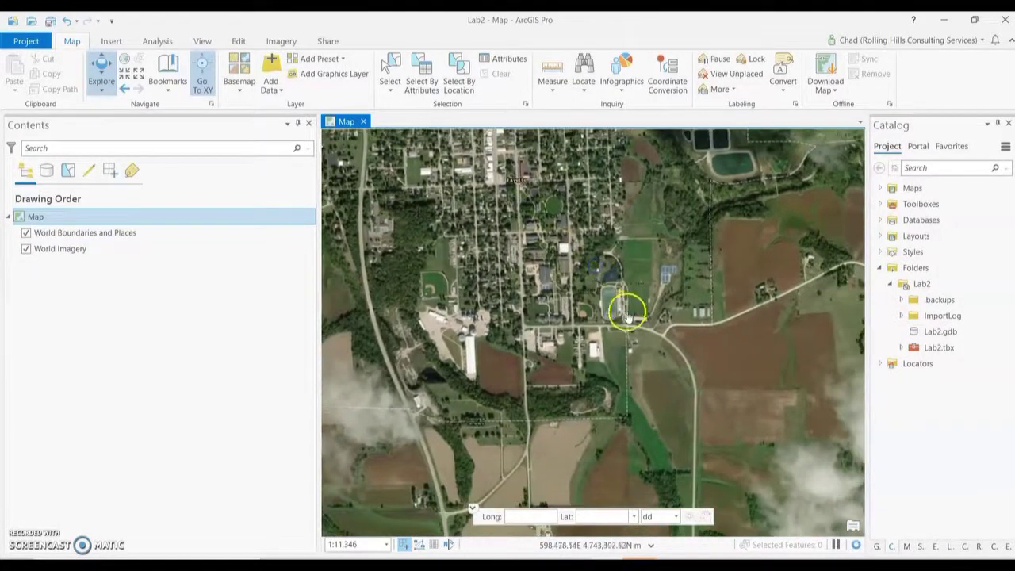
pyautogui.scroll(4, 612, 292)
pyautogui.scroll(4, 606, 299)
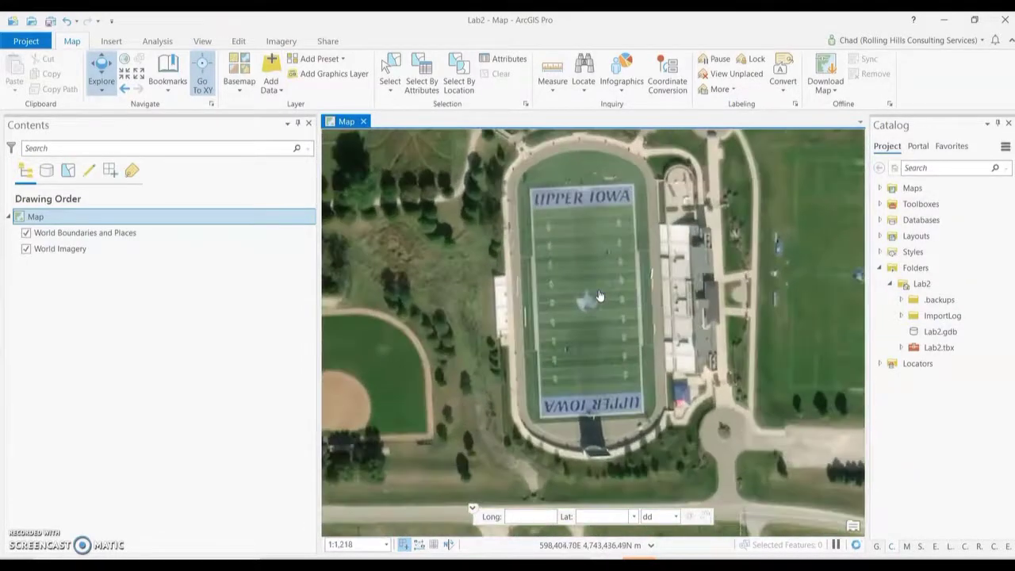
pyautogui.click(590, 282)
pyautogui.moveTo(586, 238); pyautogui.dragTo(584, 255)
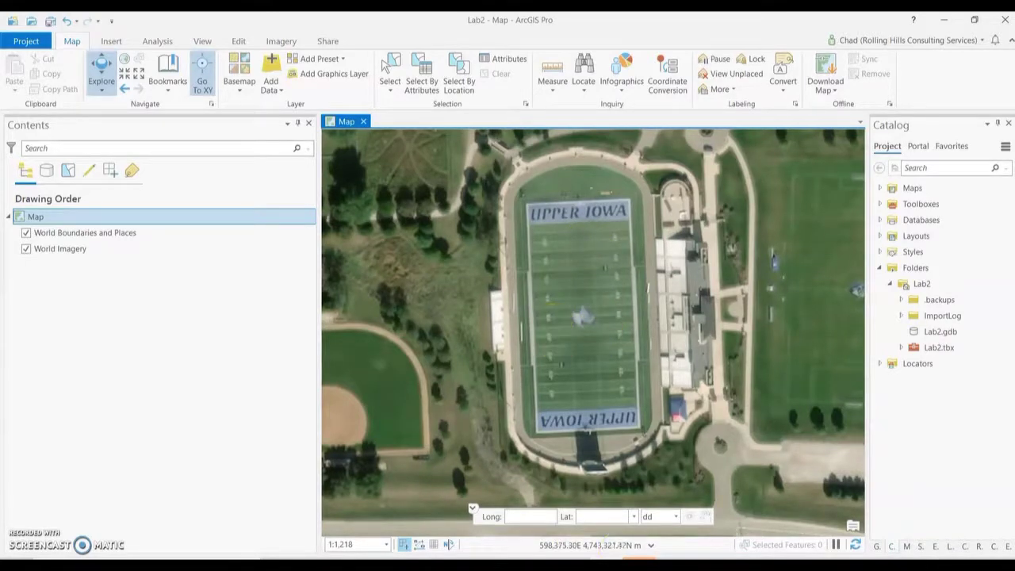
# Step: Set the map's coordinate display to Decimal Degrees and check a location on the football field
pyautogui.click(652, 546)
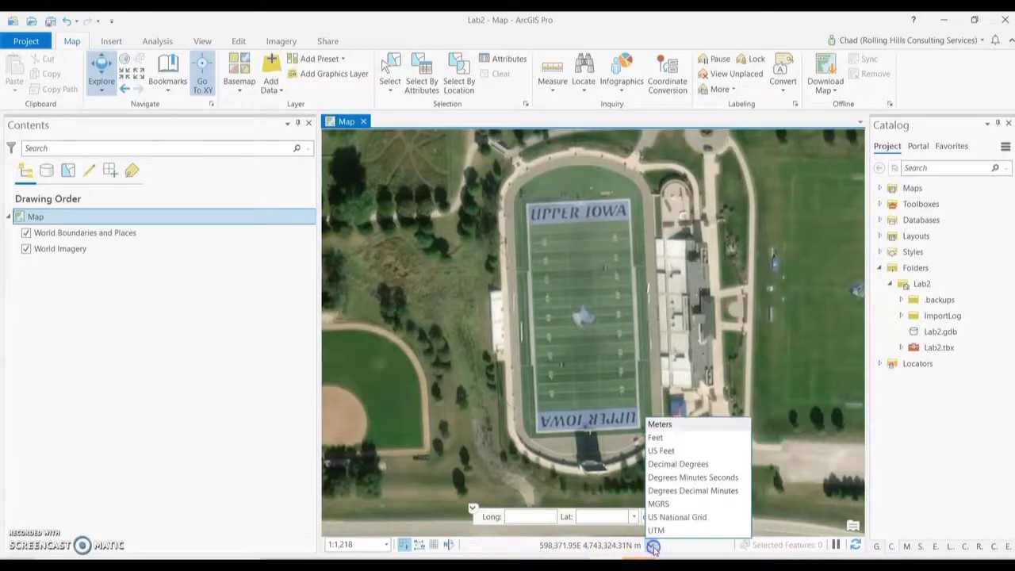
pyautogui.click(674, 464)
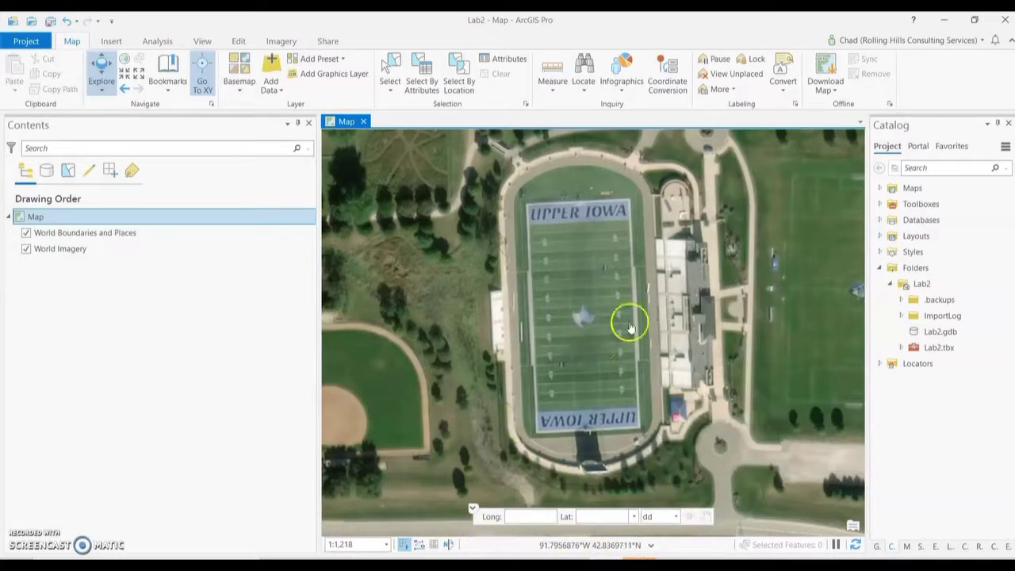
pyautogui.click(572, 285)
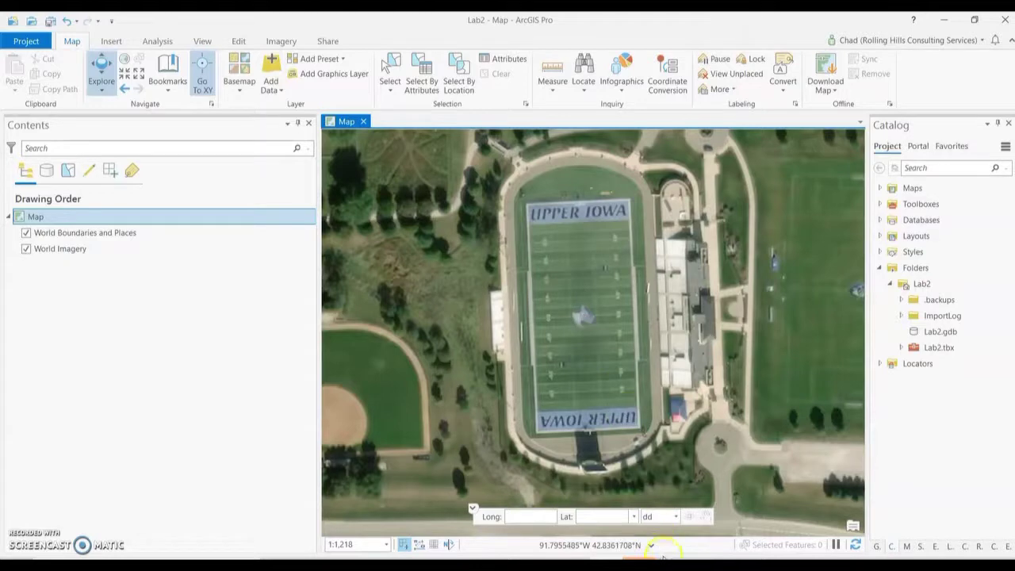
# Step: Compare the UTM and Meters formats of the map's coordinate display and return it to Decimal Degrees
pyautogui.click(651, 546)
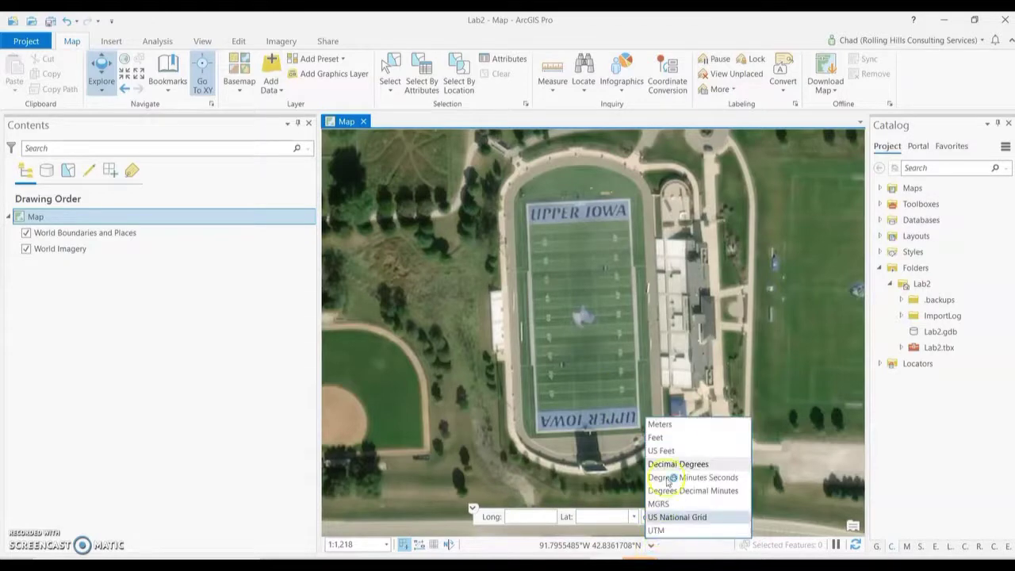
pyautogui.click(658, 531)
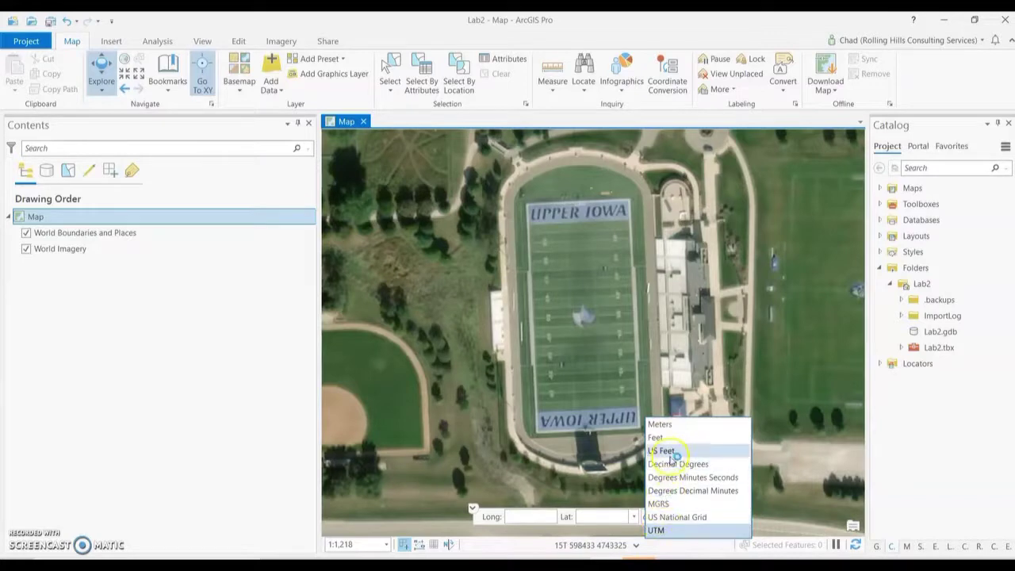
pyautogui.click(662, 424)
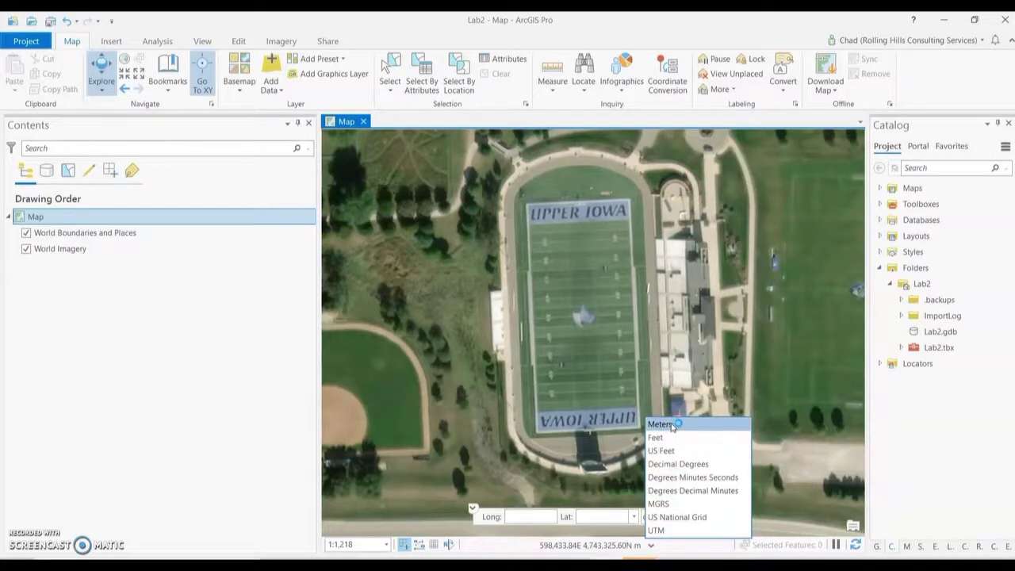
pyautogui.click(652, 545)
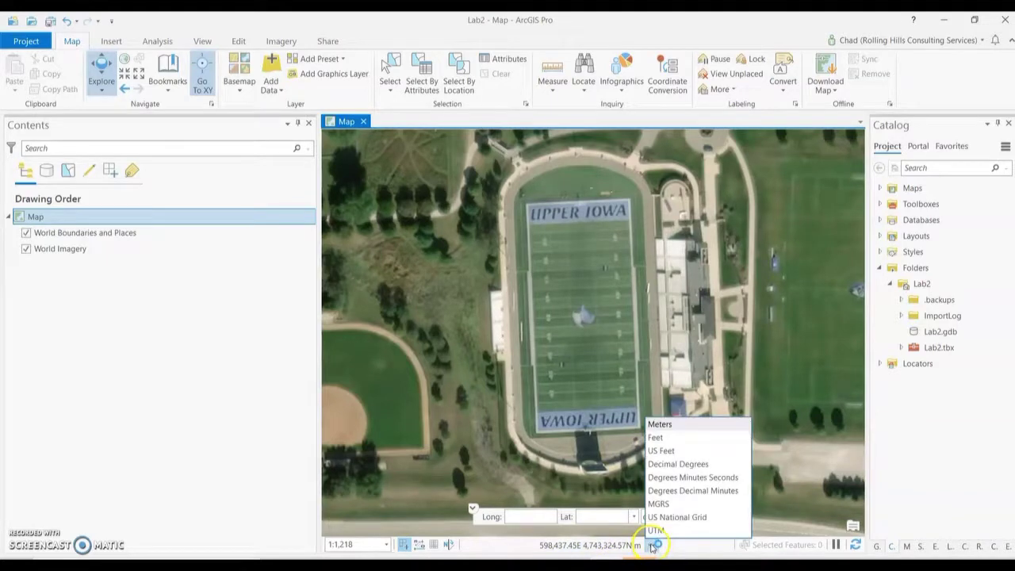
pyautogui.click(653, 546)
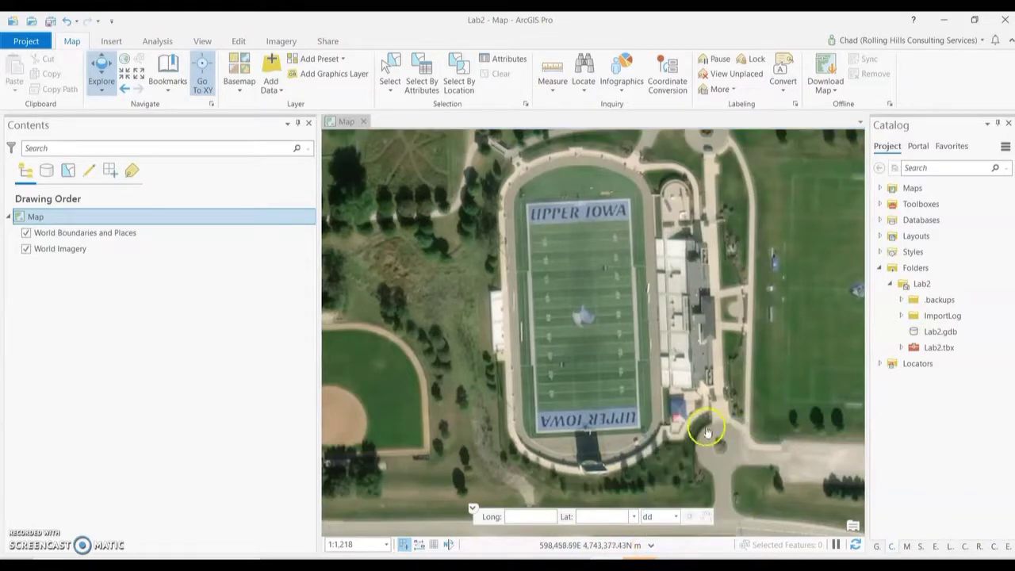
pyautogui.click(652, 547)
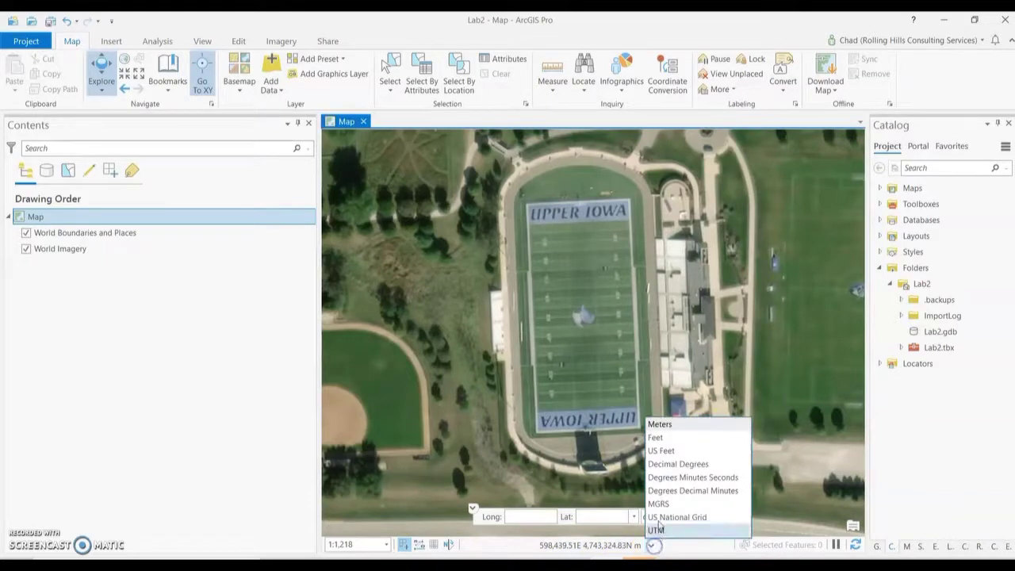
pyautogui.click(675, 464)
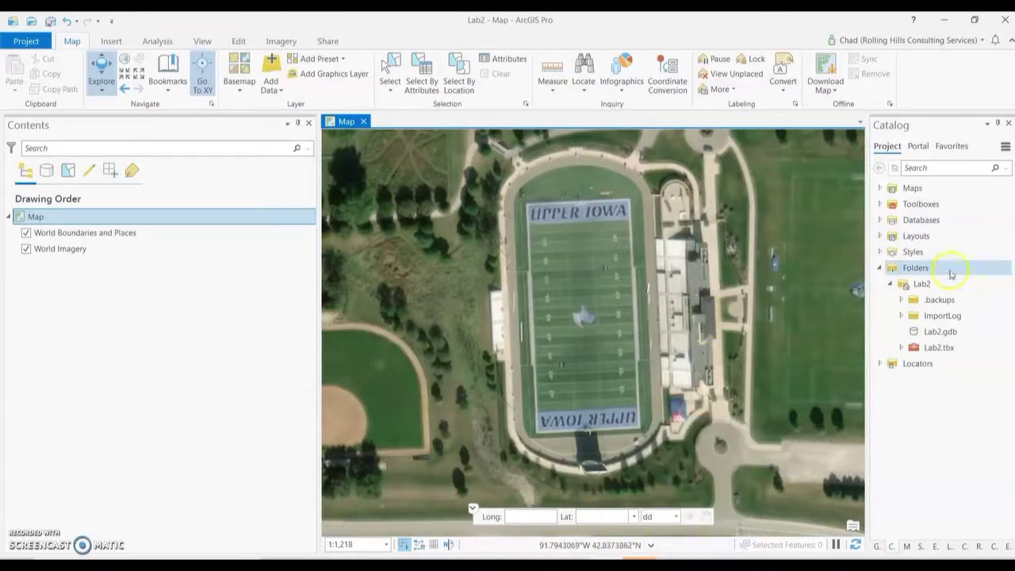
# Step: Start a new polygon shapefile in the Lab2 folder and enter Footballfield as its feature class name
pyautogui.click(936, 283)
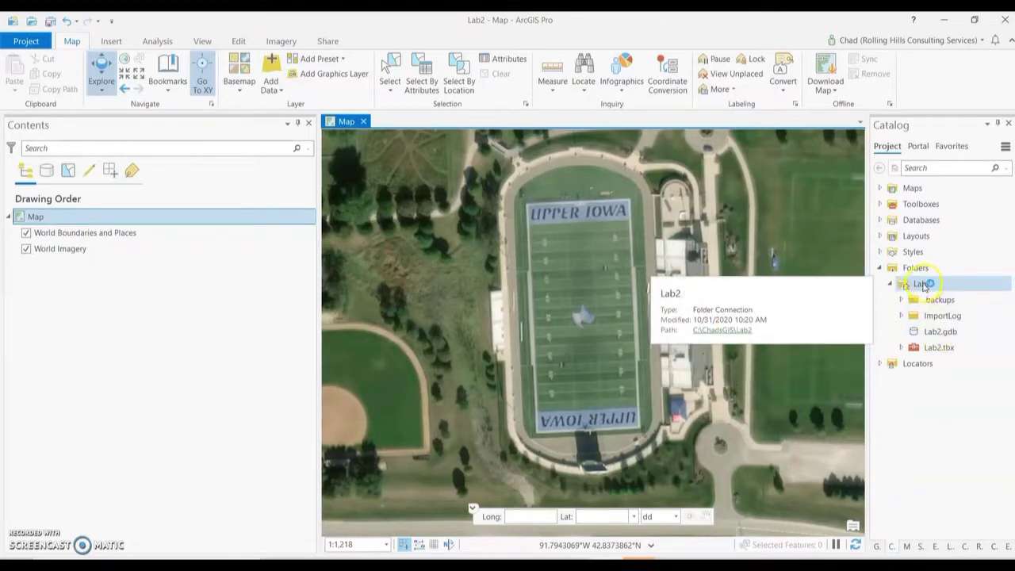
pyautogui.click(940, 285)
pyautogui.rightClick(930, 287)
pyautogui.moveTo(878, 295)
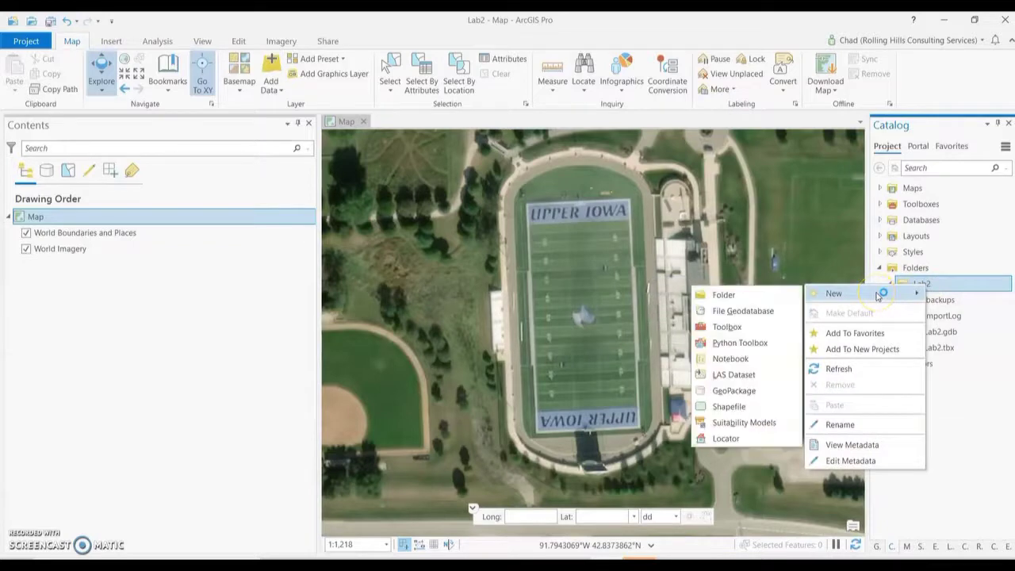
pyautogui.click(701, 408)
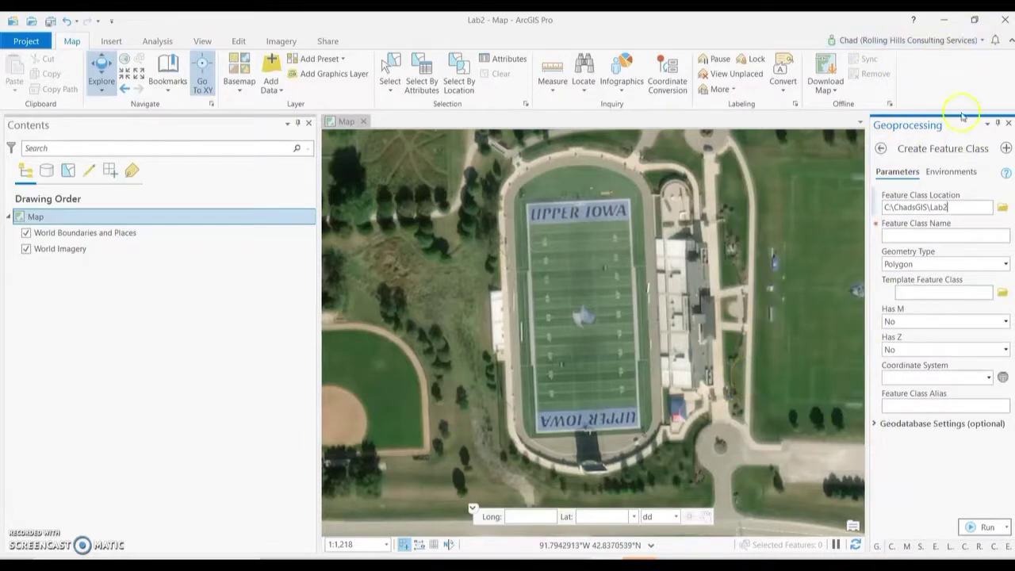
pyautogui.click(943, 141)
pyautogui.click(900, 236)
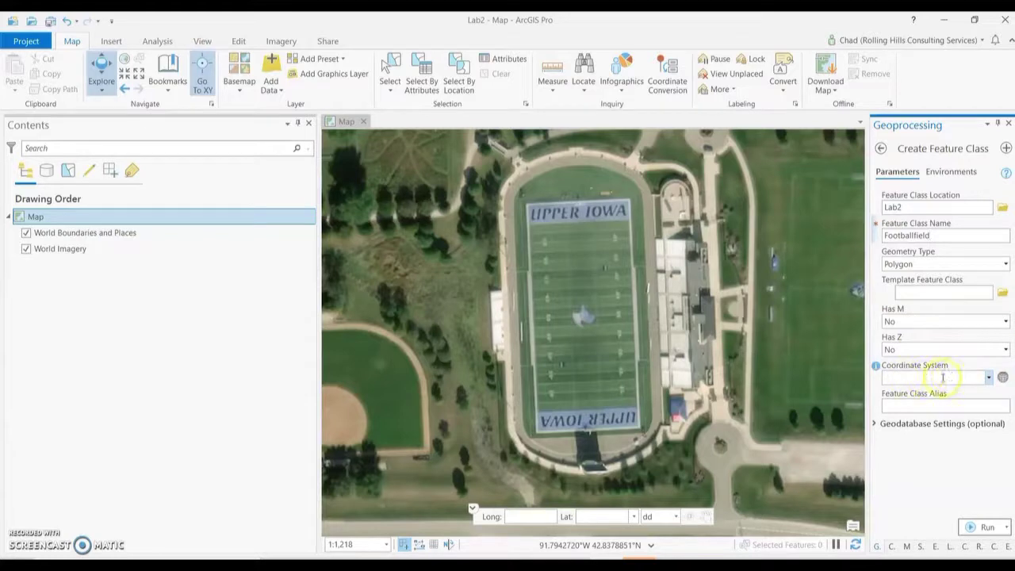
# Step: Browse the coordinate system choices for the new feature class down to the projected UTM group
pyautogui.click(1003, 379)
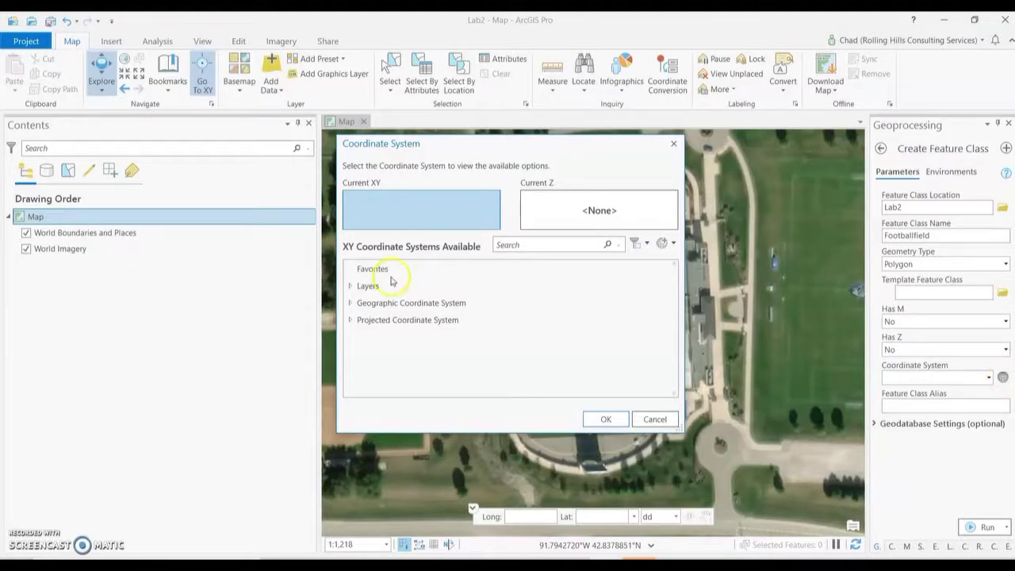
pyautogui.click(391, 303)
pyautogui.click(352, 319)
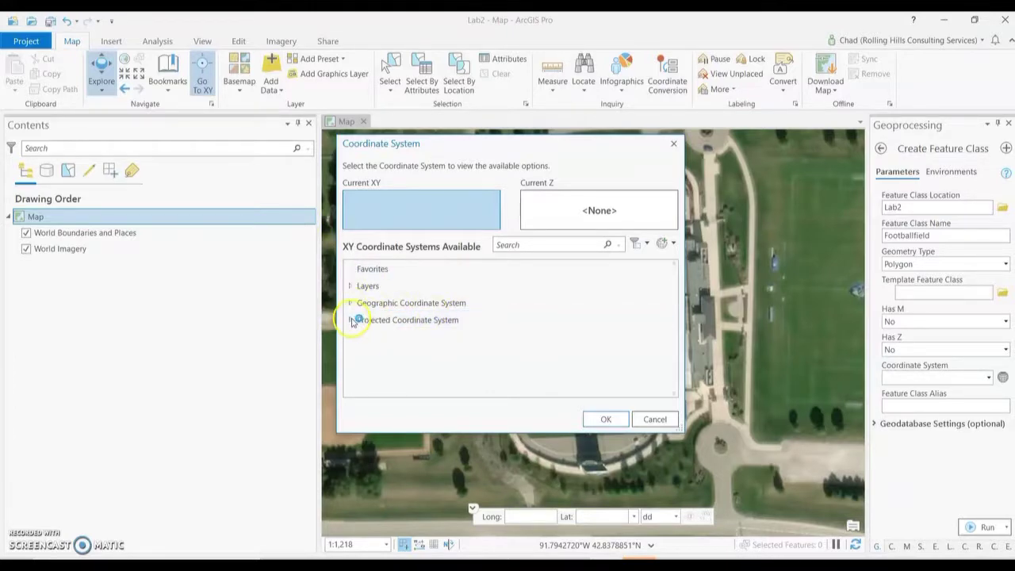
pyautogui.click(351, 319)
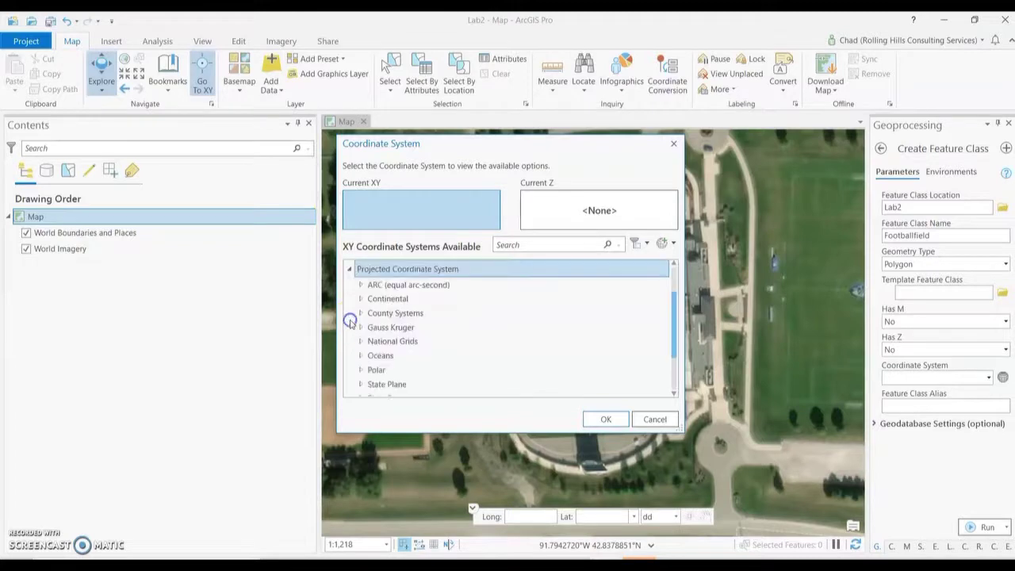
pyautogui.click(396, 298)
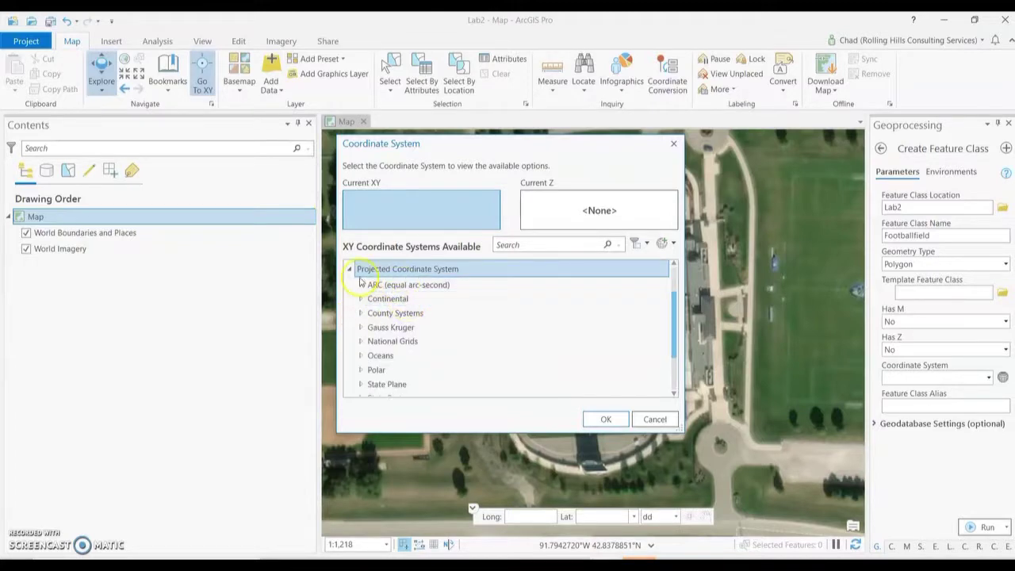
pyautogui.scroll(-3, 387, 305)
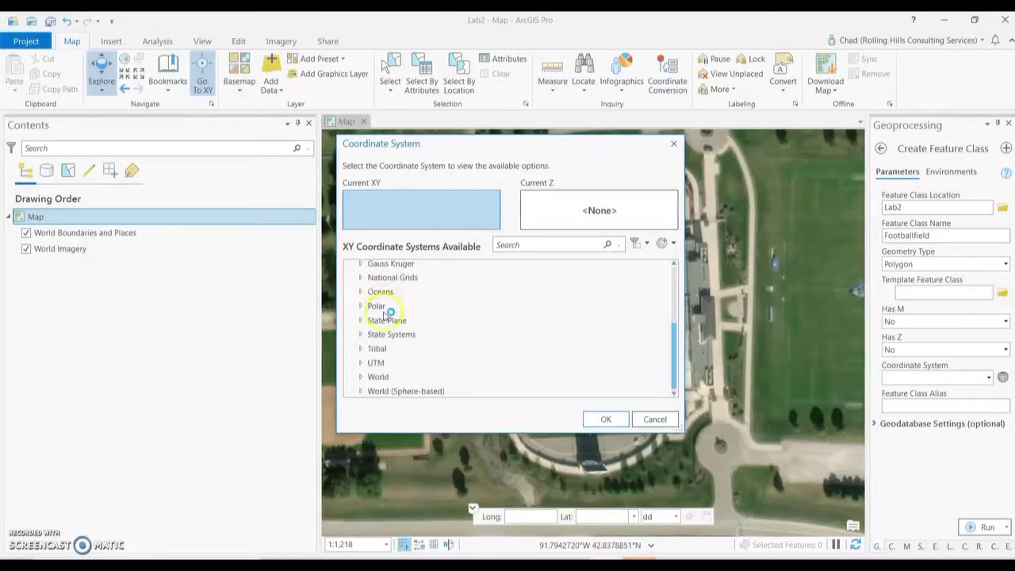
pyautogui.click(362, 362)
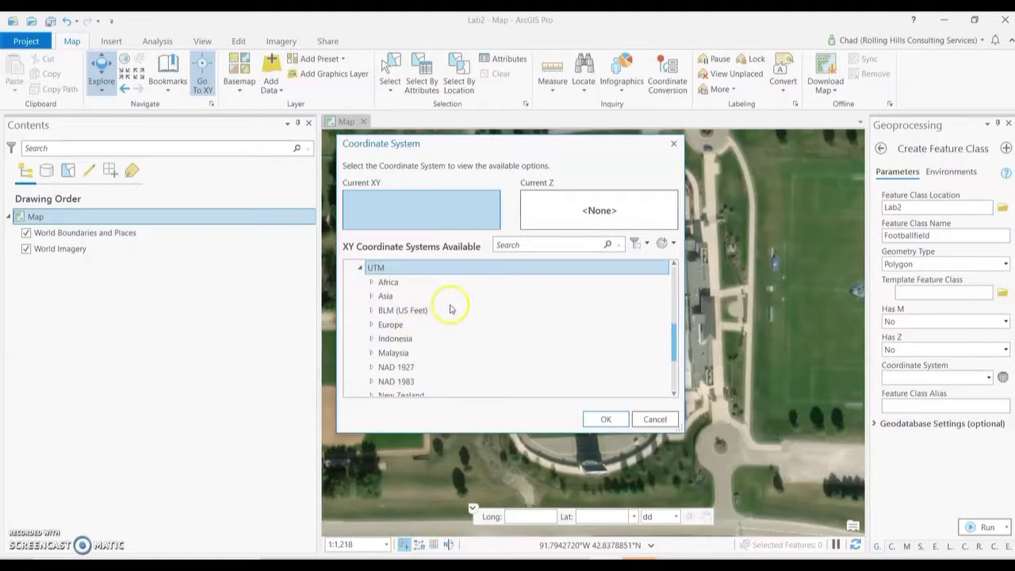
pyautogui.scroll(-2, 473, 308)
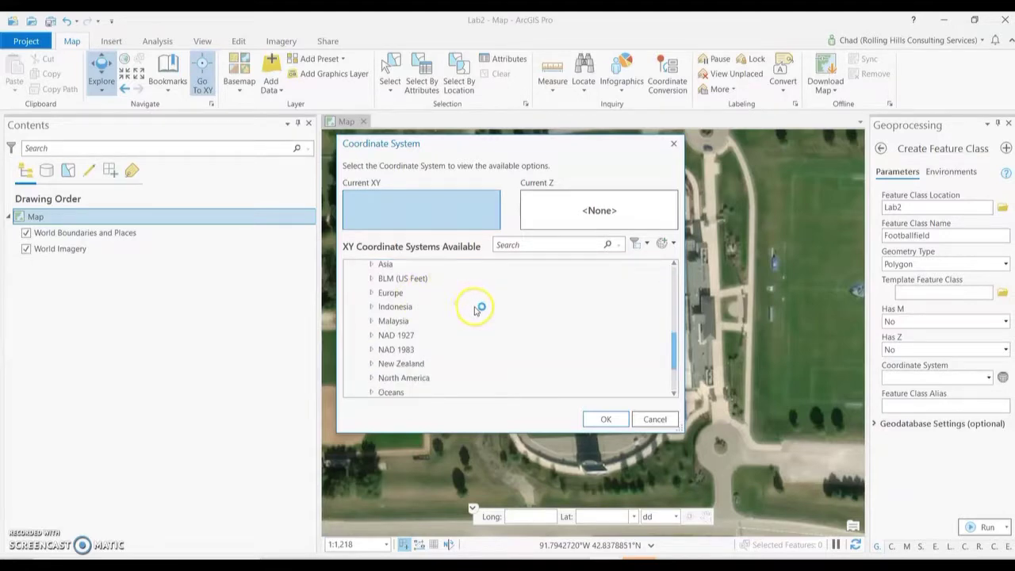
# Step: Assign NAD 1983 UTM Zone 15N as the coordinate system of the new feature class
pyautogui.click(393, 351)
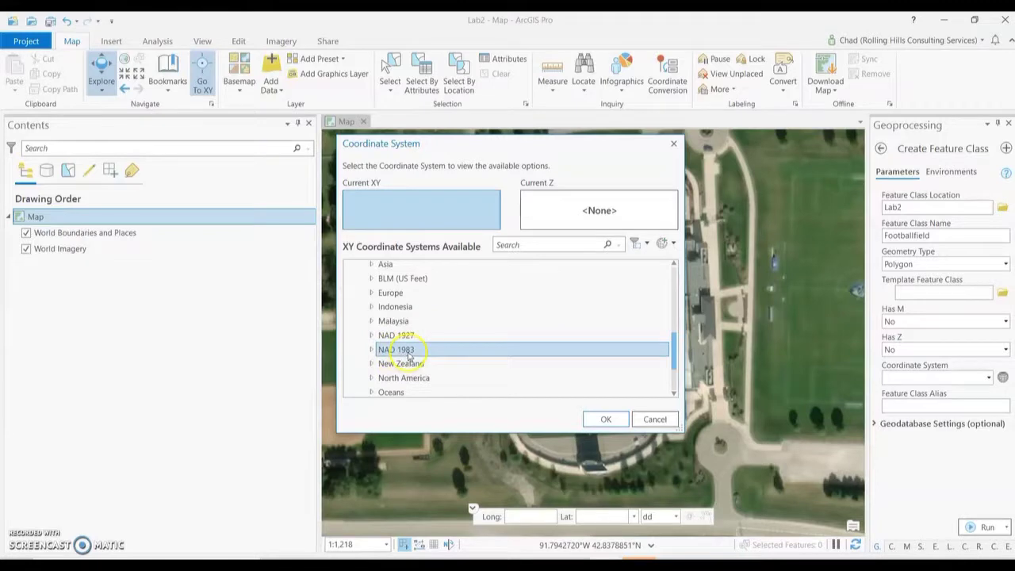
pyautogui.doubleClick(411, 350)
pyautogui.click(372, 351)
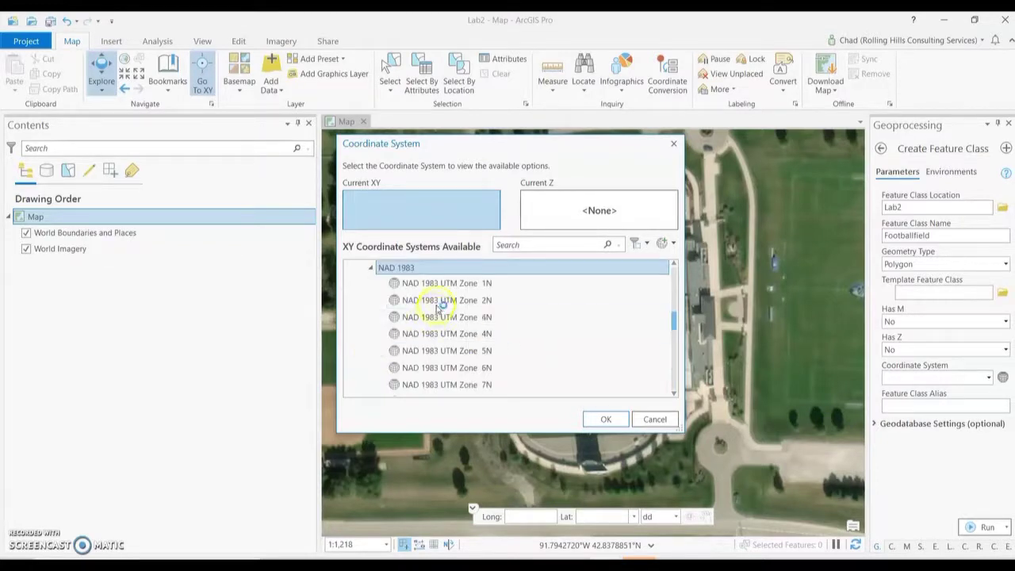
pyautogui.scroll(-4, 439, 301)
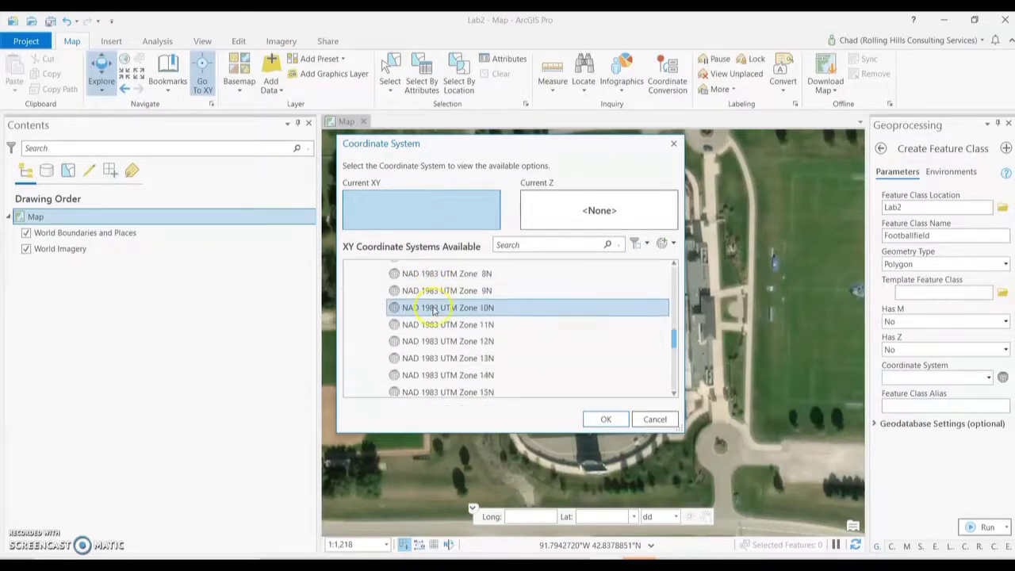
pyautogui.click(453, 327)
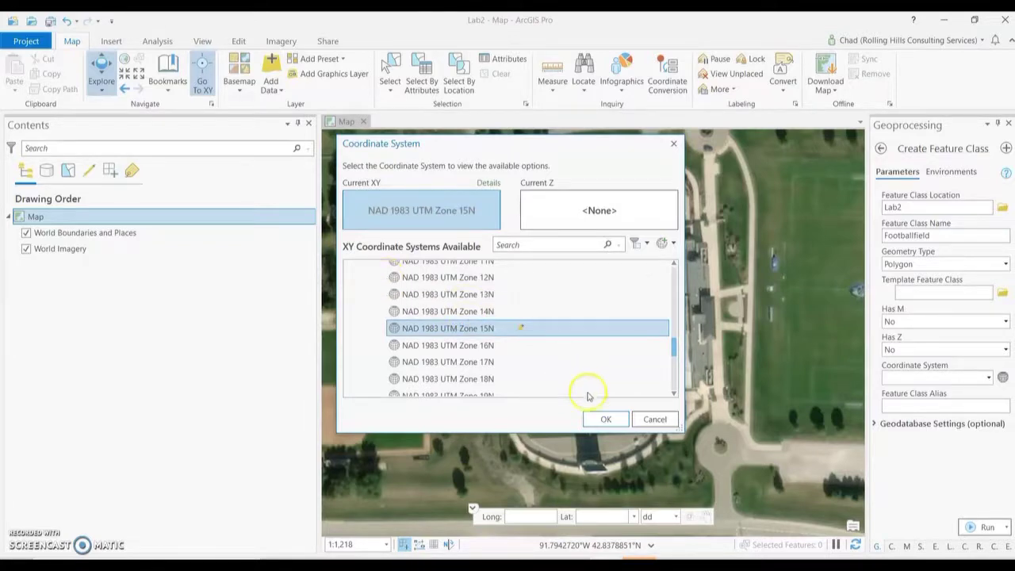
pyautogui.click(604, 420)
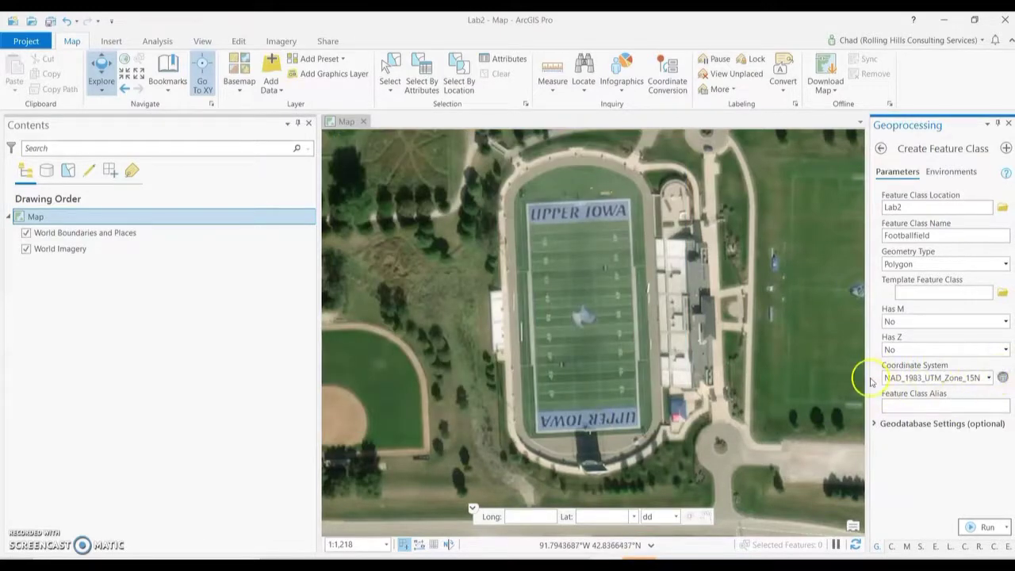
# Step: Run Create Feature Class to generate the Footballfield shapefile and select its layer in the map contents
pyautogui.click(987, 530)
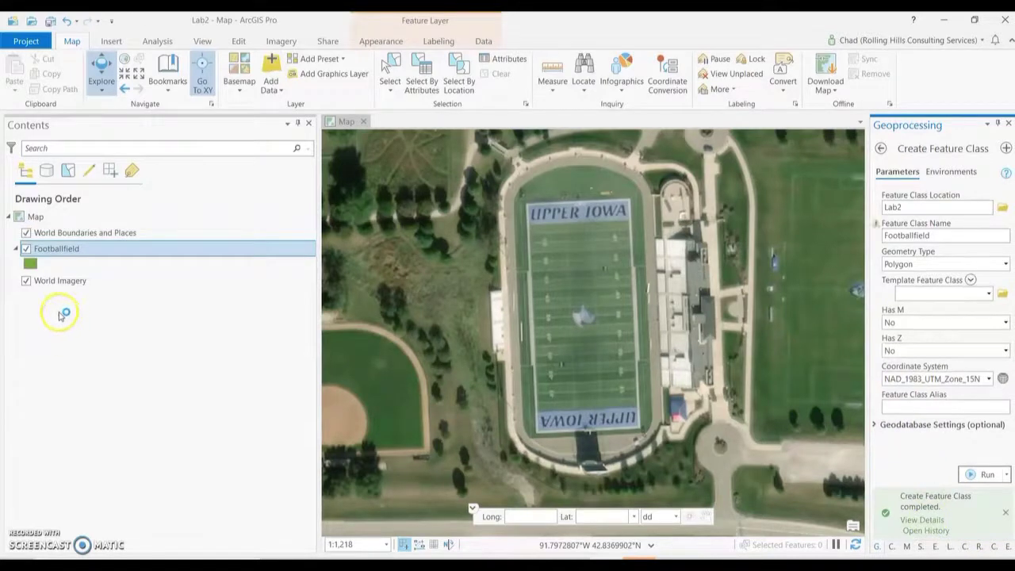
pyautogui.click(57, 256)
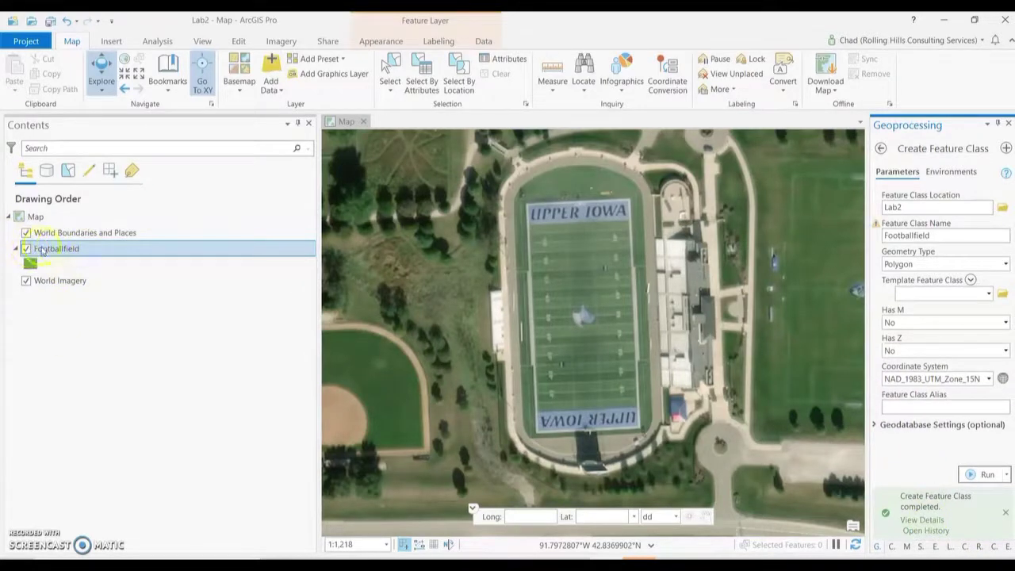
pyautogui.click(55, 248)
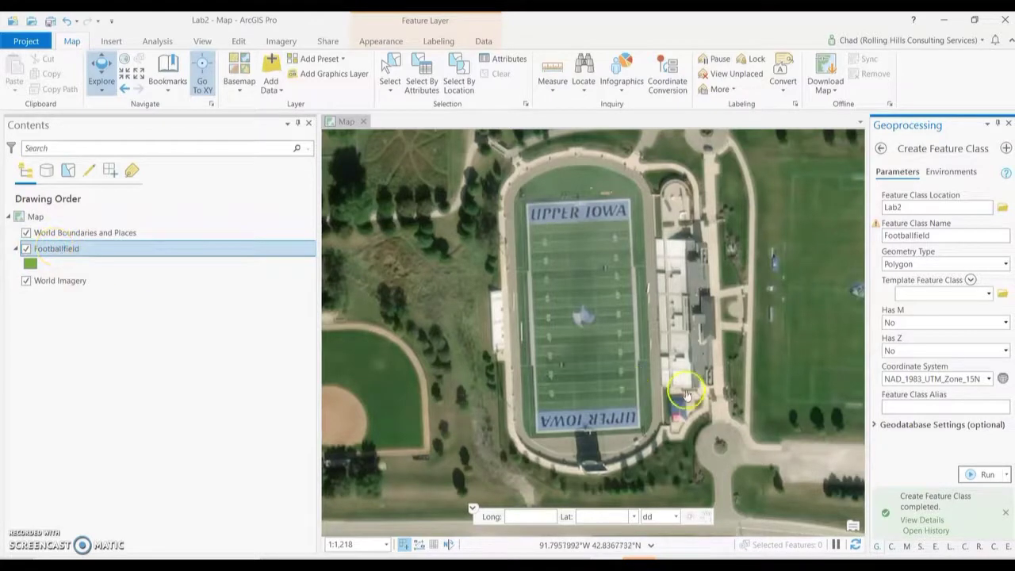
# Step: Check the Footballfield.shp entry inside the project's Lab2 folder in the Catalog
pyautogui.click(894, 548)
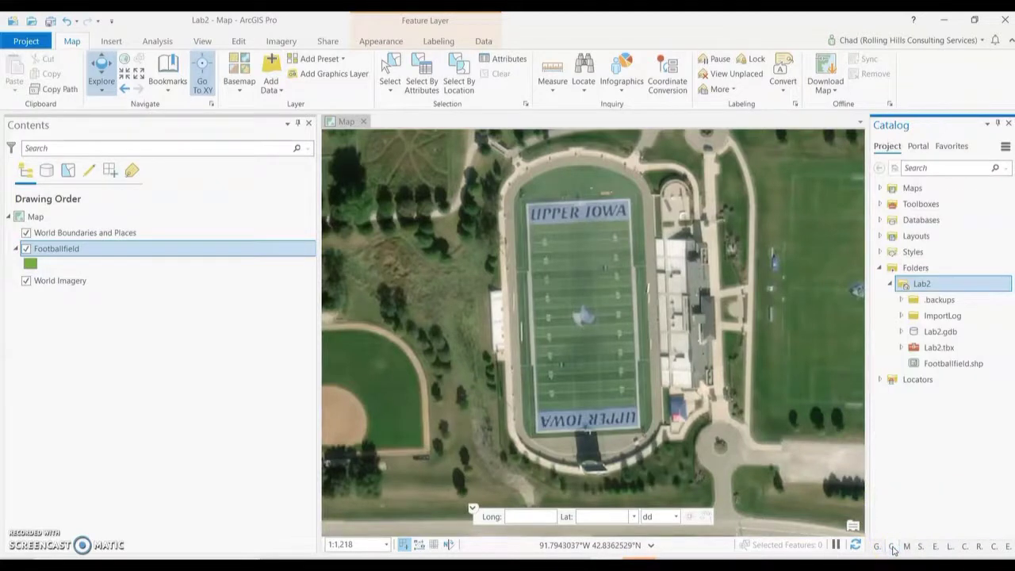
pyautogui.click(203, 42)
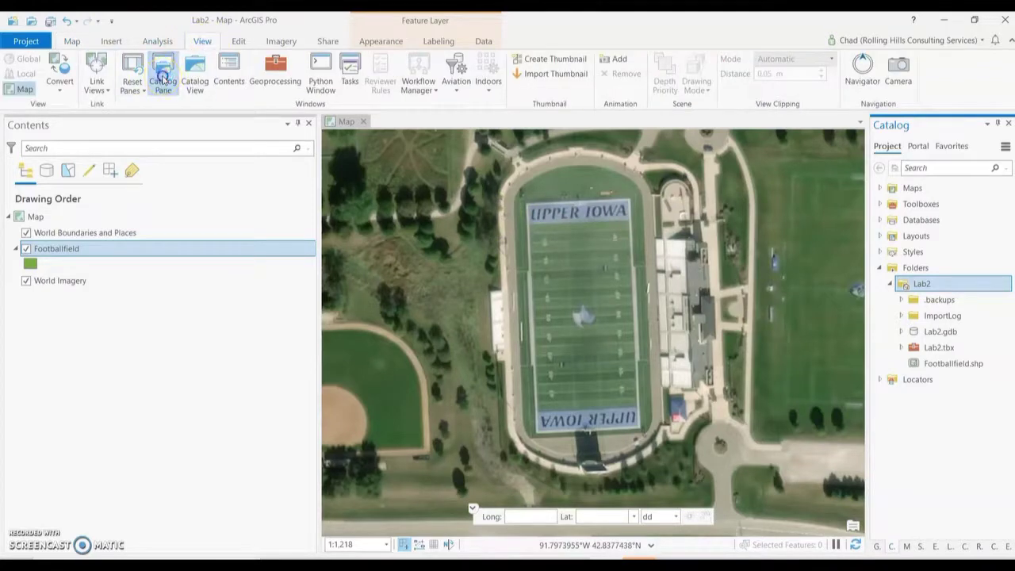
pyautogui.click(72, 41)
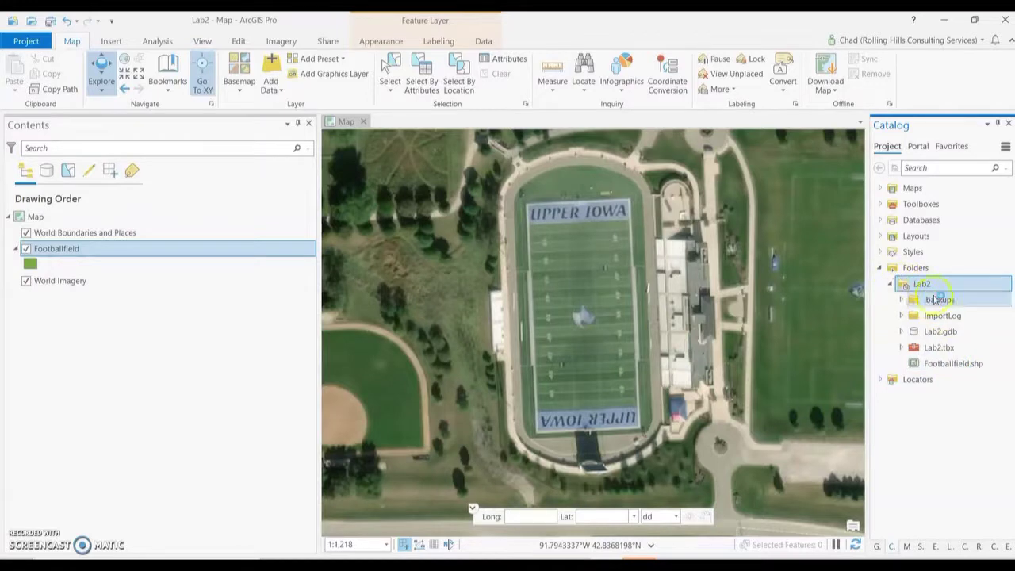
pyautogui.moveTo(941, 367)
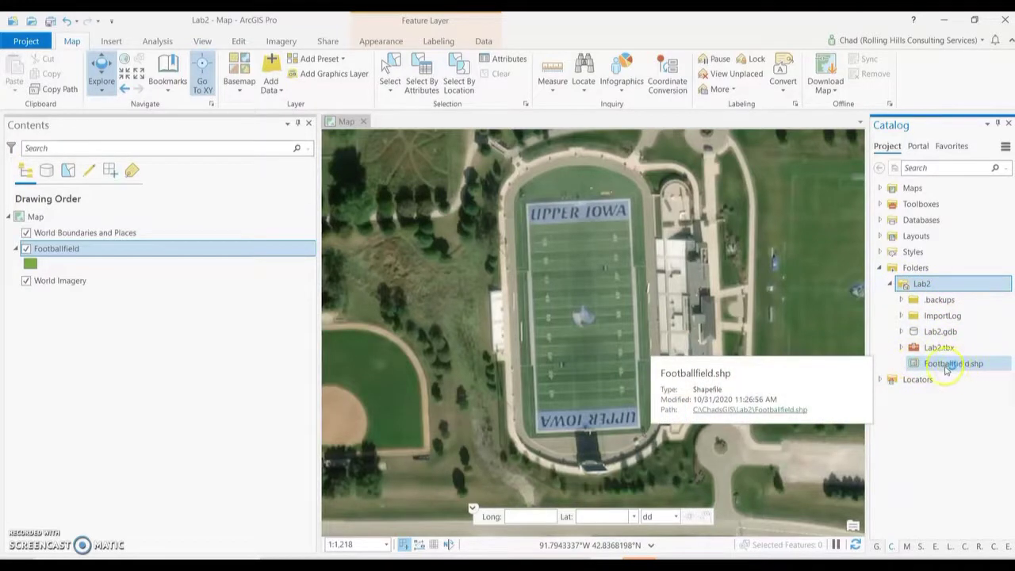
pyautogui.moveTo(921, 290)
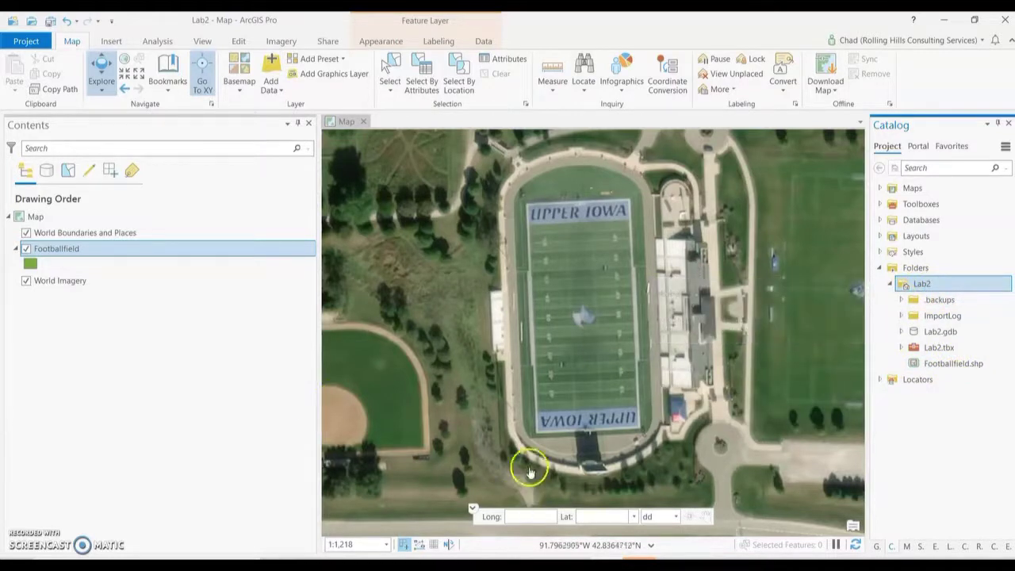
# Step: Switch to File Explorer and open the project's Lab2 folder inside ChadsGIS on the C: drive
pyautogui.moveTo(573, 564)
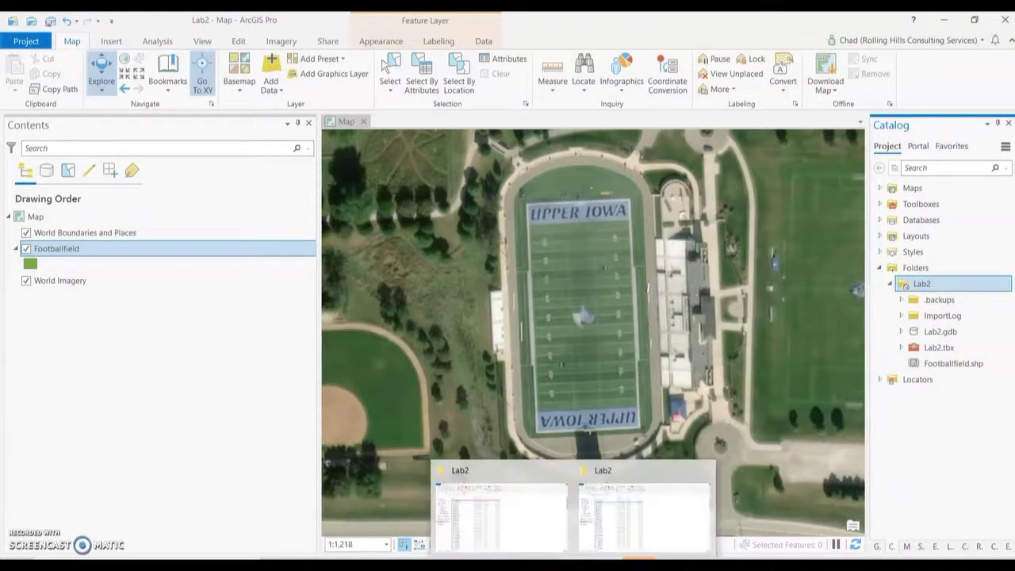
pyautogui.click(521, 510)
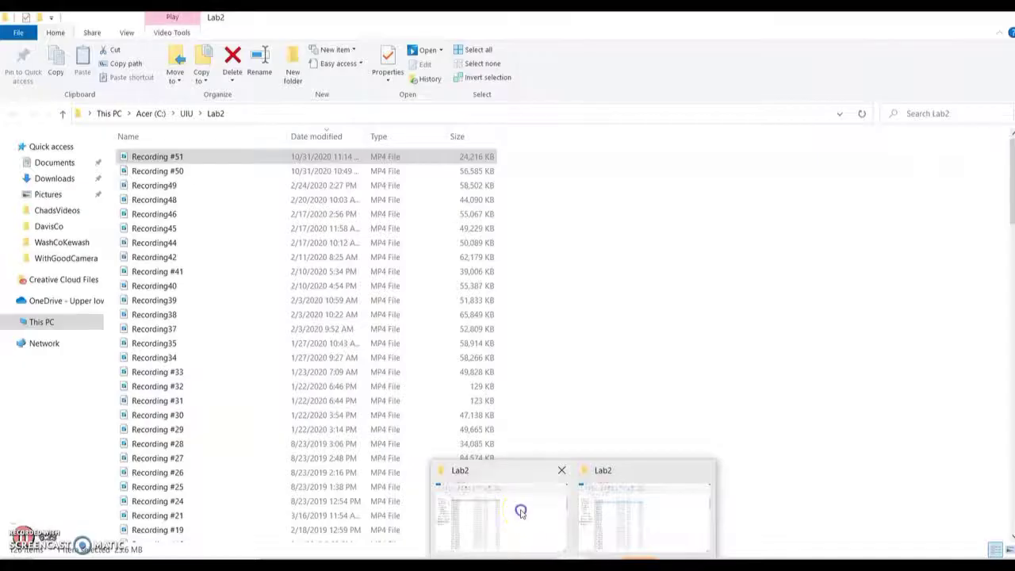
pyautogui.click(45, 322)
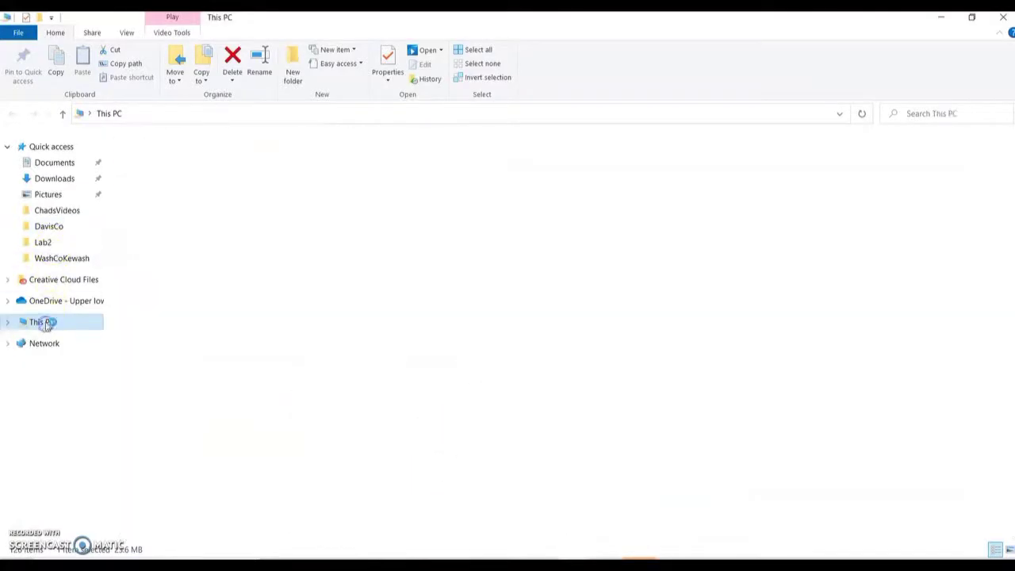
pyautogui.click(162, 258)
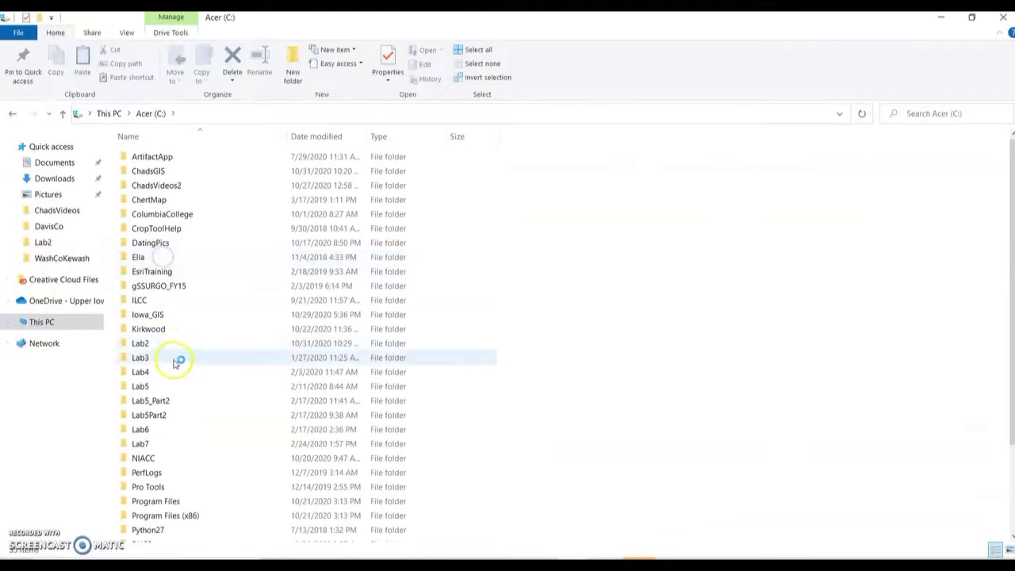
pyautogui.doubleClick(152, 341)
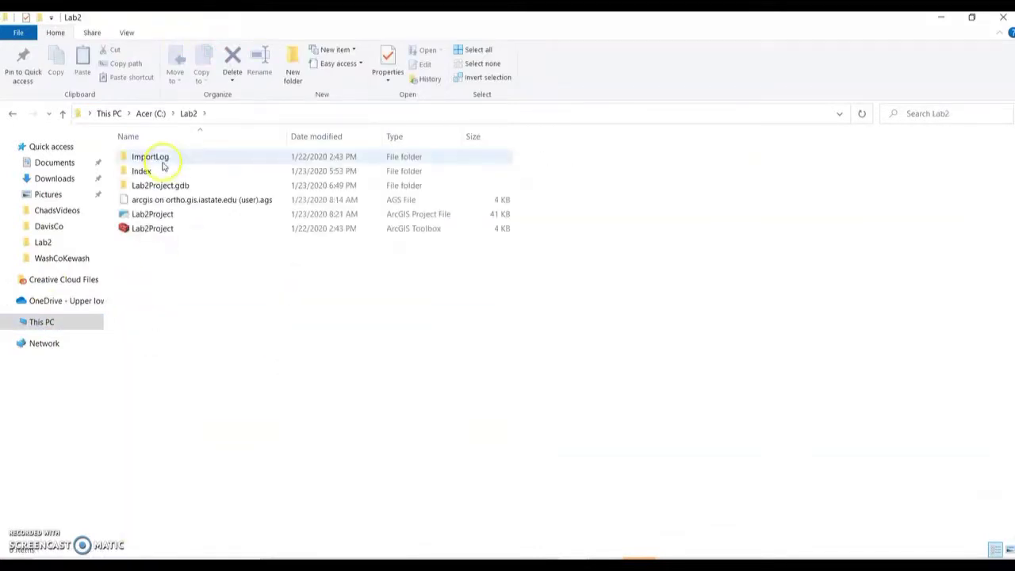
pyautogui.click(150, 113)
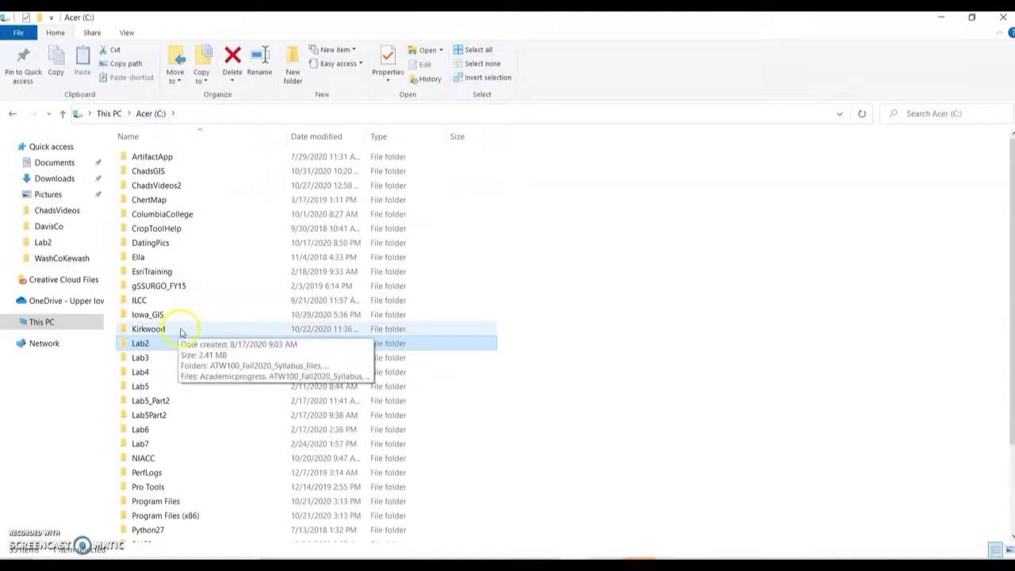
pyautogui.doubleClick(148, 170)
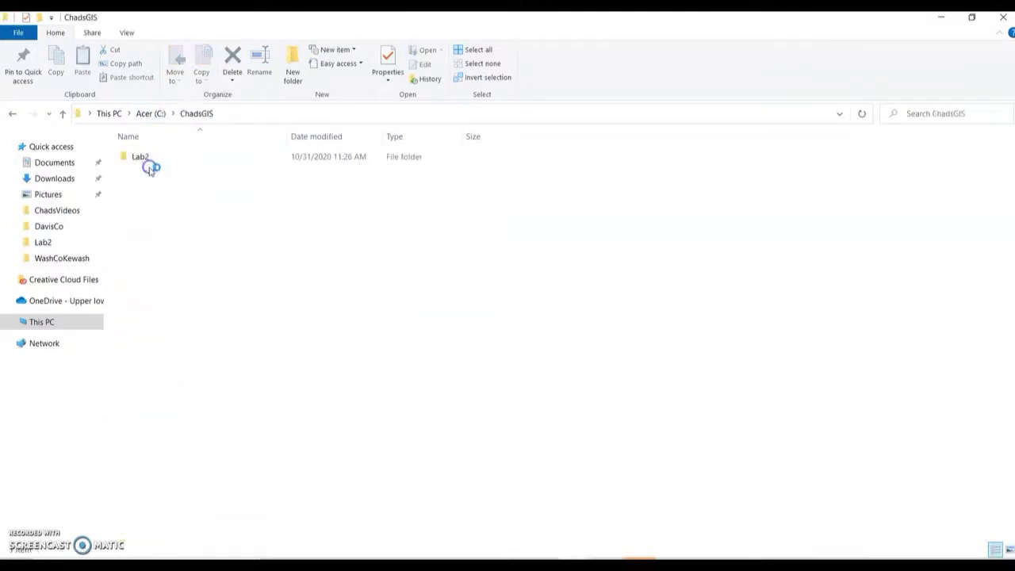
pyautogui.doubleClick(142, 159)
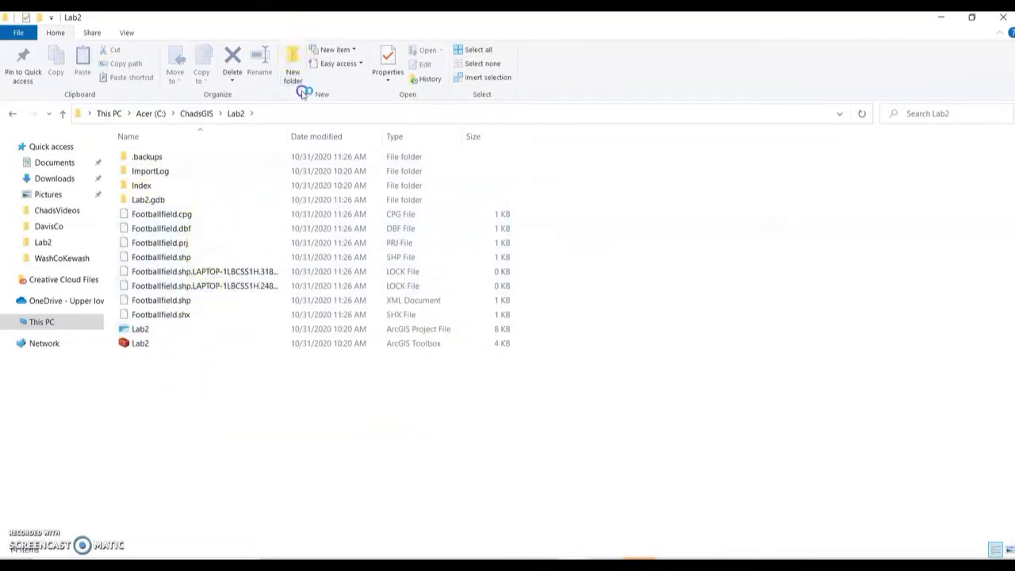
# Step: Shrink the Lab2 folder window beside the Catalog and compare its files with the Lab2 entries listed there
pyautogui.click(971, 17)
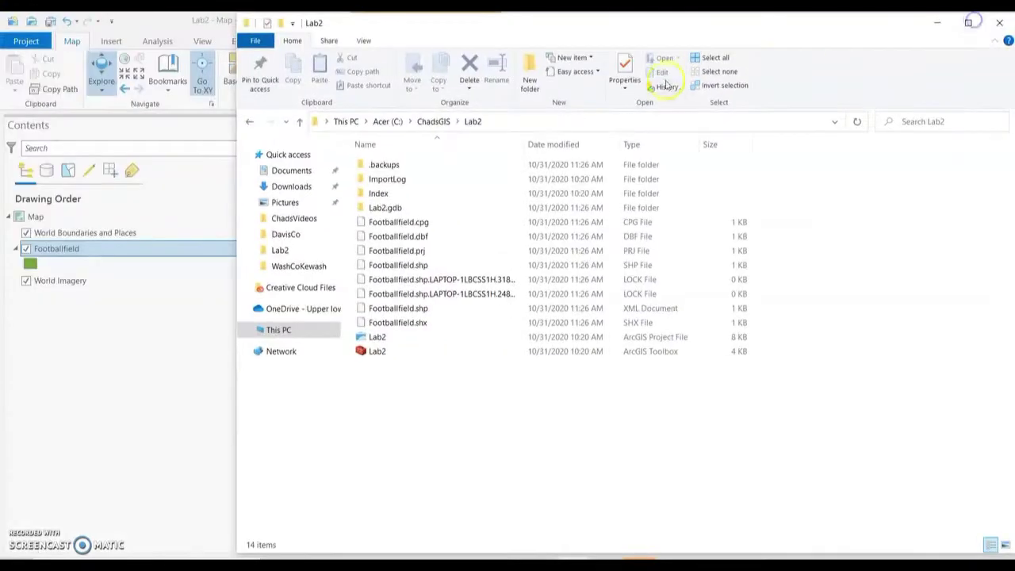
pyautogui.moveTo(646, 18); pyautogui.dragTo(496, 61)
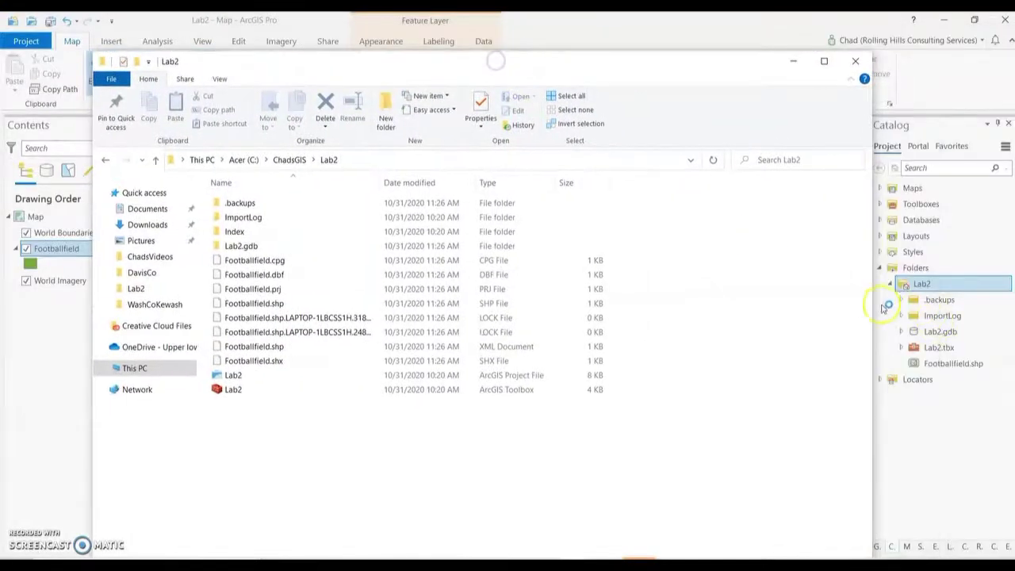
pyautogui.moveTo(710, 301); pyautogui.dragTo(399, 320)
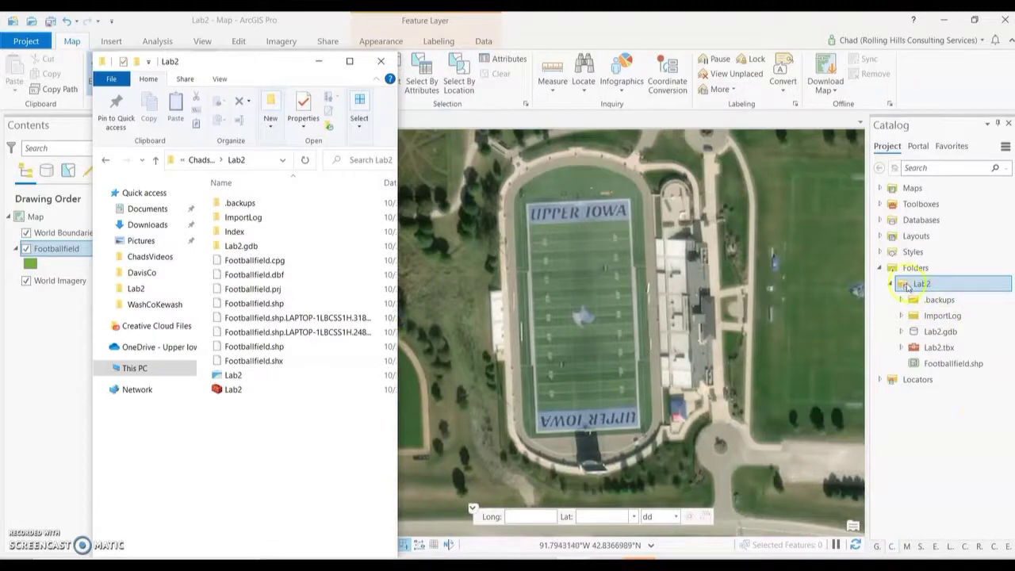
pyautogui.click(938, 284)
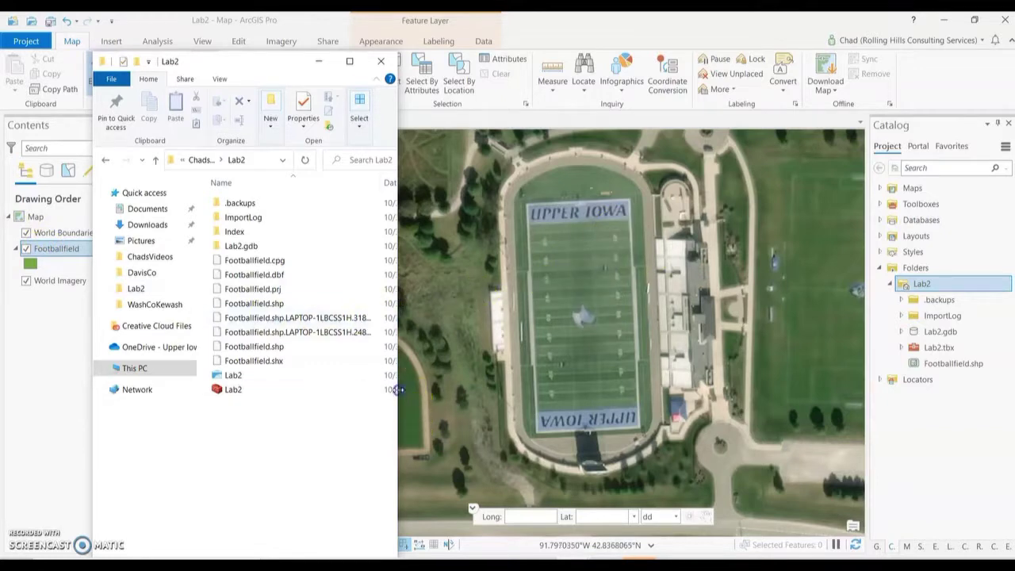
# Step: Widen the Lab2 folder window to show the file types and examine the two Footballfield LOCK files
pyautogui.moveTo(398, 390); pyautogui.dragTo(652, 388)
pyautogui.click(504, 319)
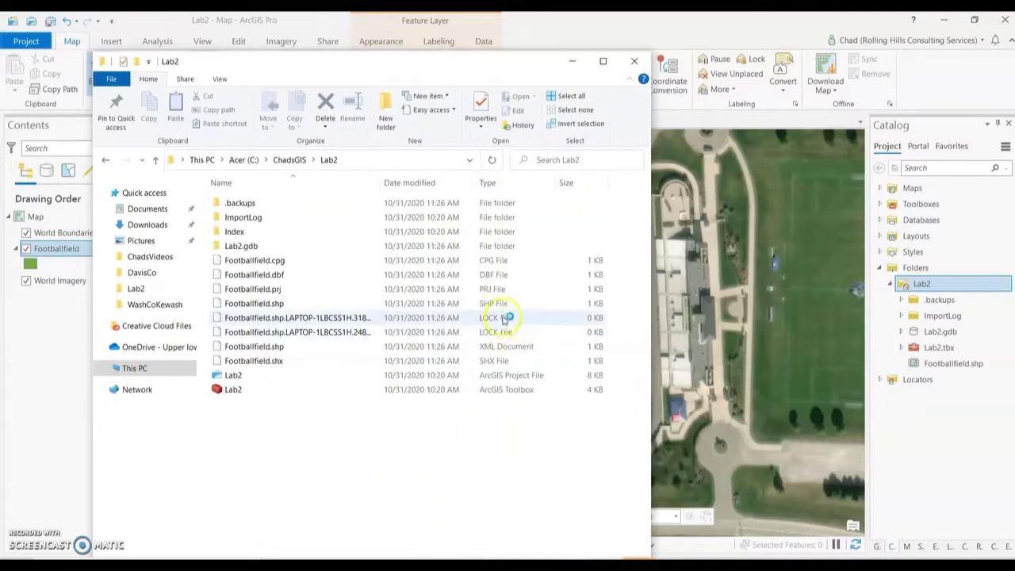
pyautogui.click(502, 332)
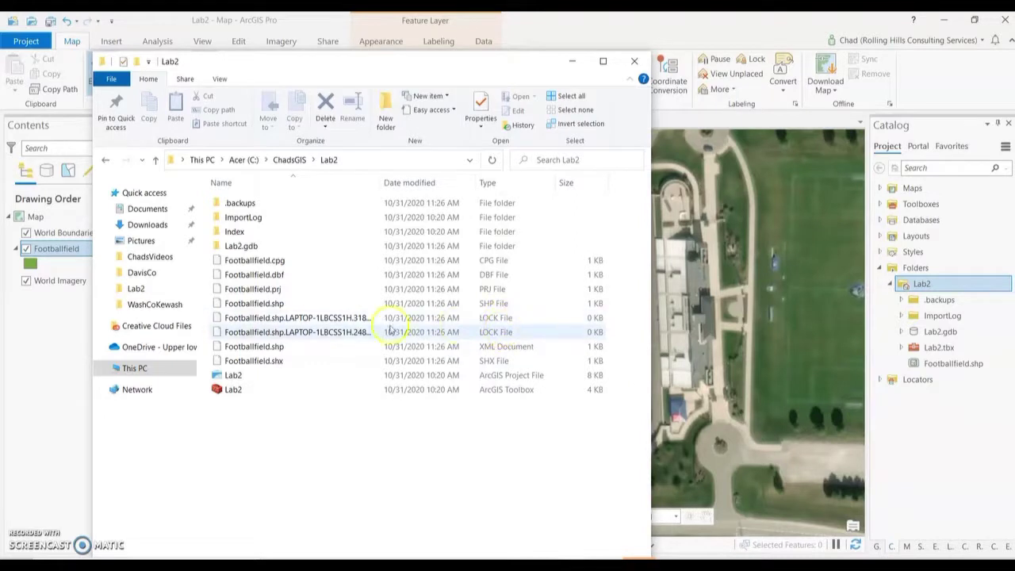
pyautogui.click(494, 317)
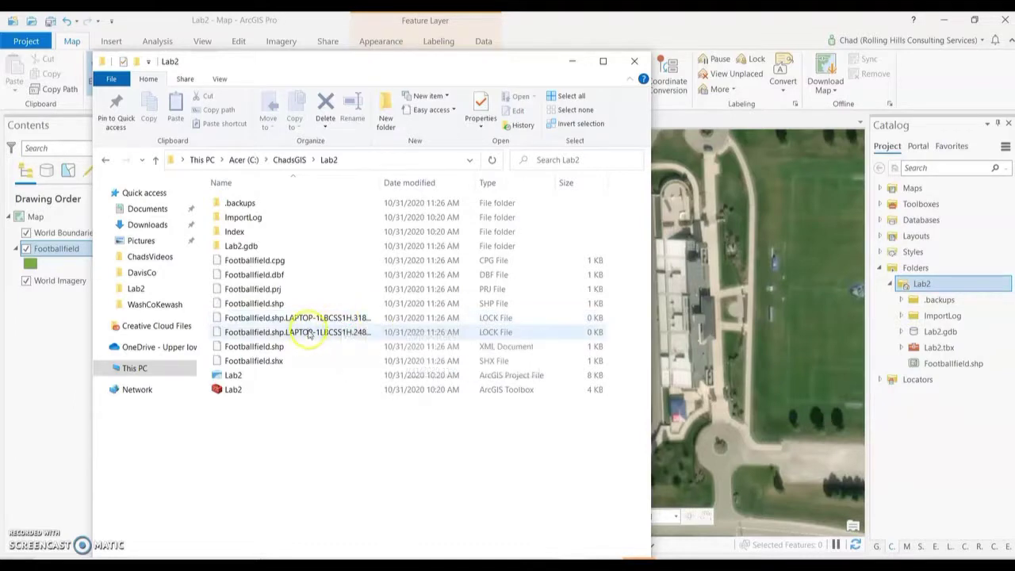
# Step: Put the Lab2 folder window away and open the Create Features pane with the Footballfield template
pyautogui.click(572, 62)
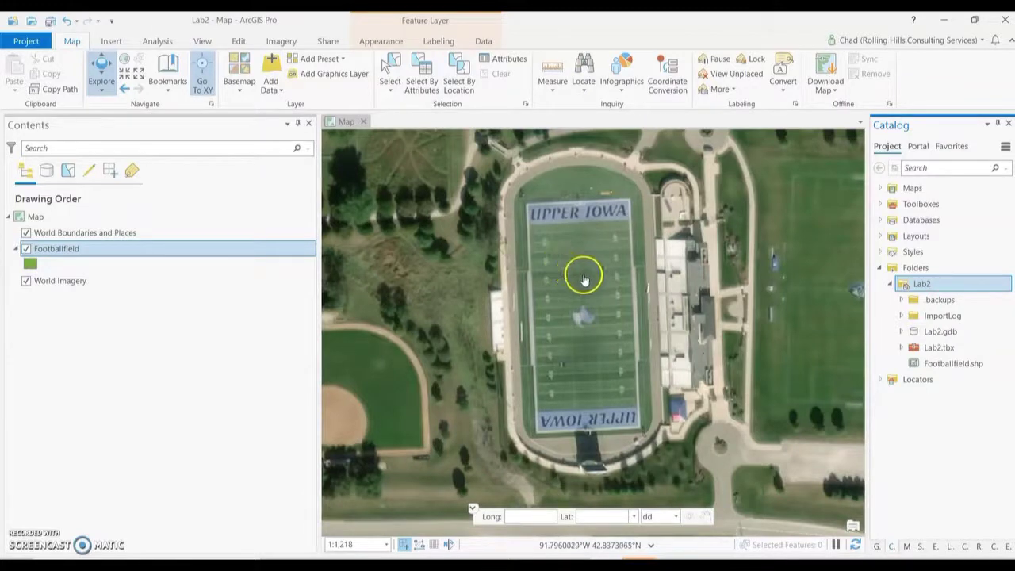
pyautogui.click(48, 265)
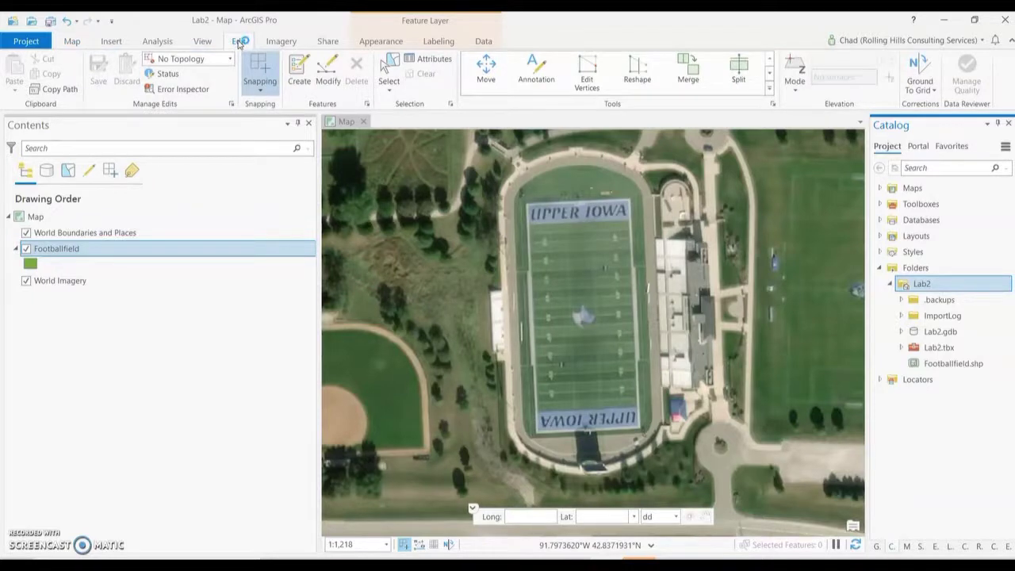
pyautogui.click(303, 75)
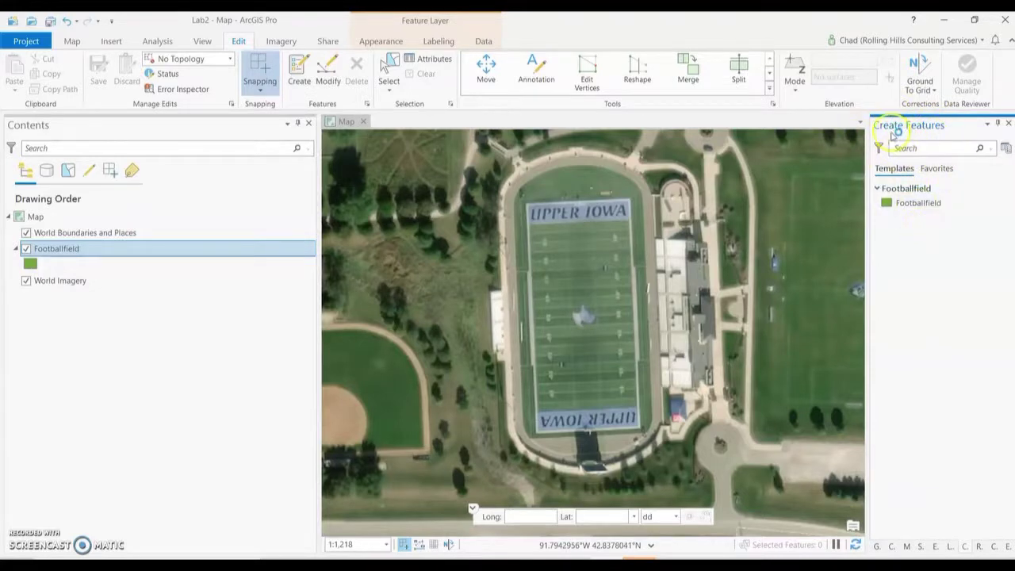
pyautogui.click(923, 204)
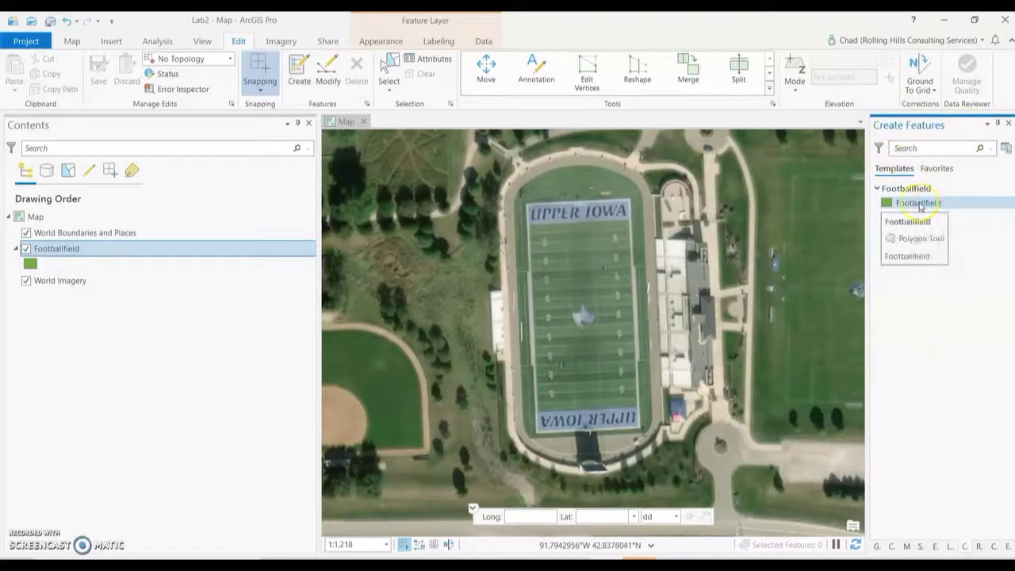
pyautogui.click(922, 203)
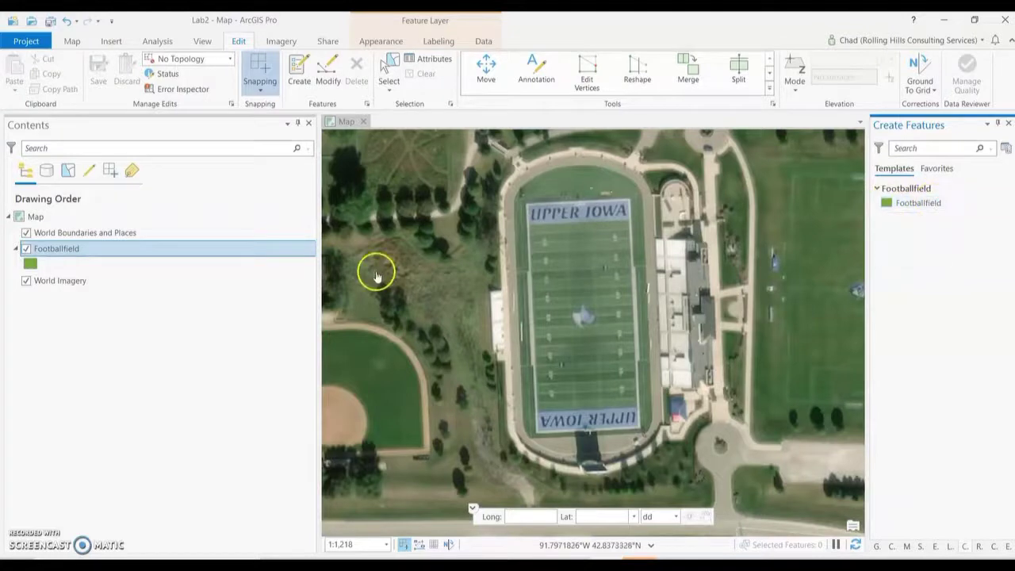
pyautogui.click(59, 259)
pyautogui.keyDown('ctrl'); pyautogui.click(61, 233); pyautogui.keyUp('ctrl')
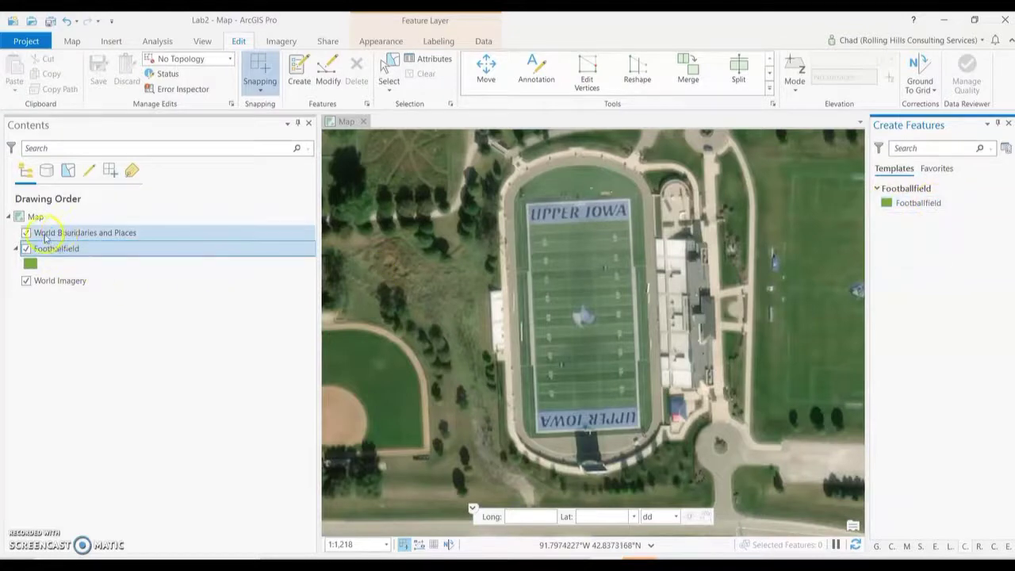
pyautogui.keyDown('ctrl'); pyautogui.click(115, 235); pyautogui.keyUp('ctrl')
pyautogui.keyDown('ctrl'); pyautogui.click(56, 281); pyautogui.keyUp('ctrl')
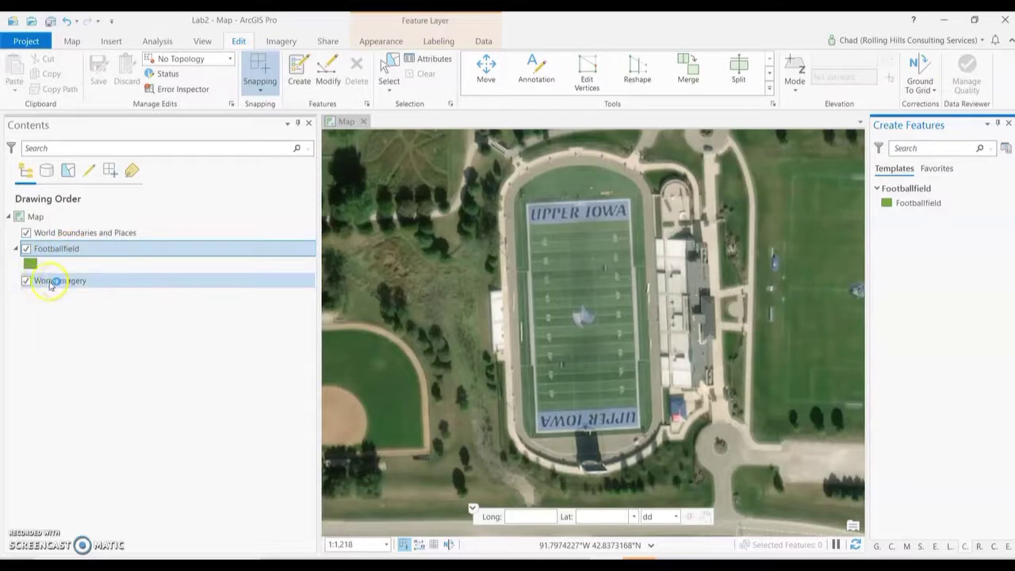
pyautogui.keyDown('ctrl'); pyautogui.click(75, 277); pyautogui.keyUp('ctrl')
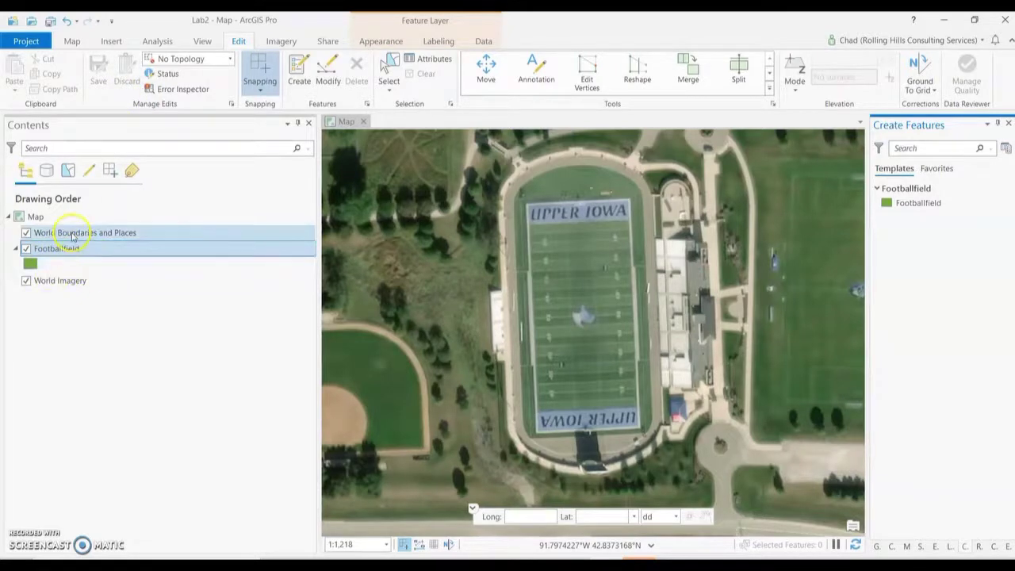
pyautogui.keyDown('ctrl'); pyautogui.click(79, 281); pyautogui.keyUp('ctrl')
pyautogui.keyDown('ctrl'); pyautogui.click(80, 282); pyautogui.keyUp('ctrl')
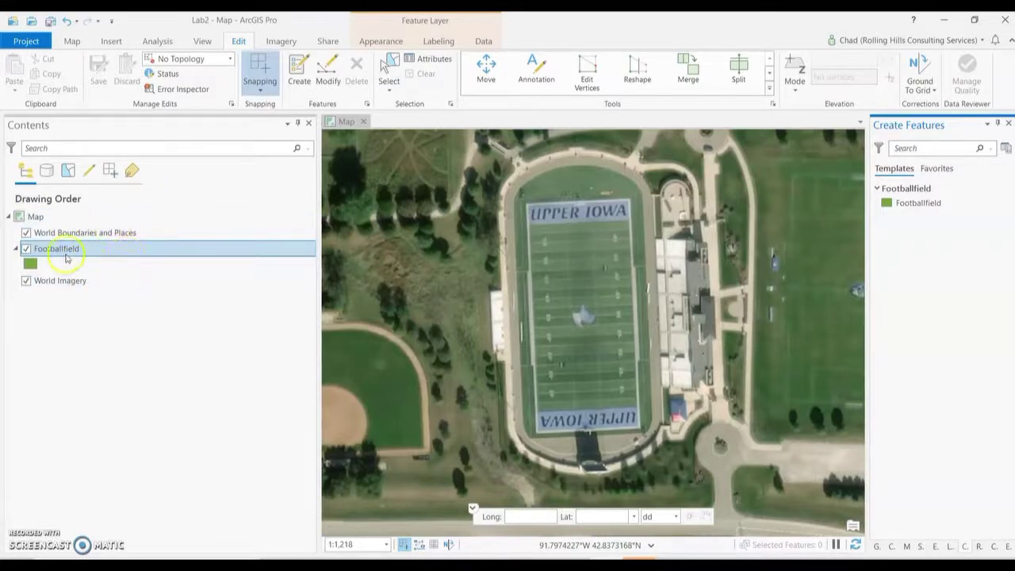
# Step: Using the Footballfield template's Polygon tool, sketch a four-sided polygon through the corners of the Upper Iowa football field, including both end zones
pyautogui.click(924, 204)
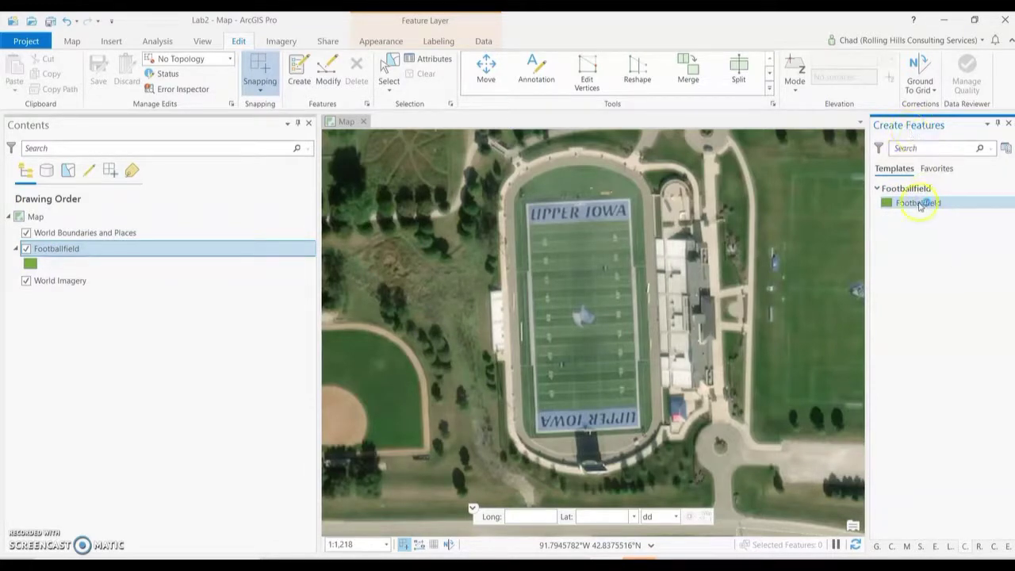
pyautogui.click(919, 205)
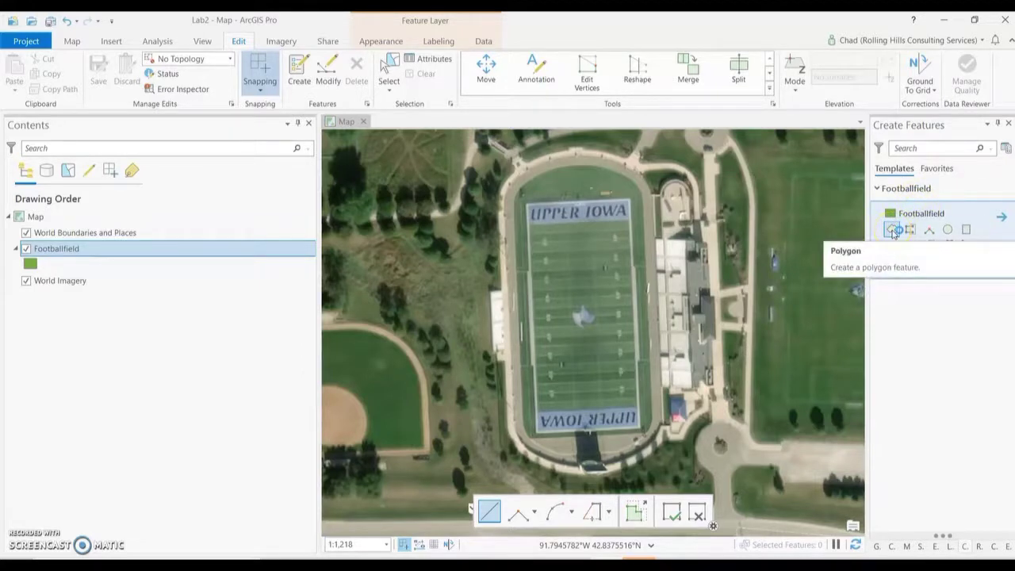
pyautogui.click(892, 231)
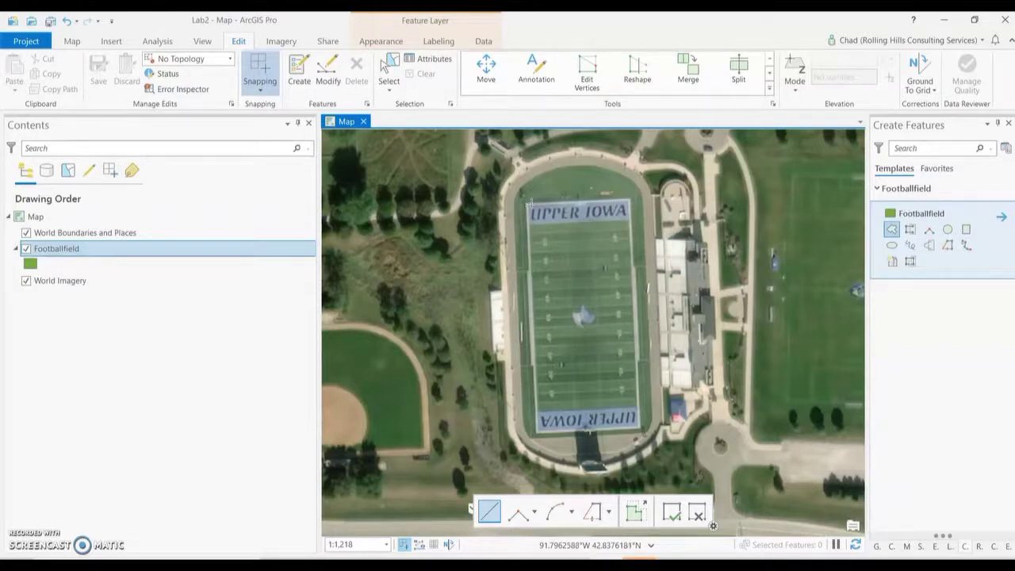
pyautogui.click(528, 205)
pyautogui.click(630, 197)
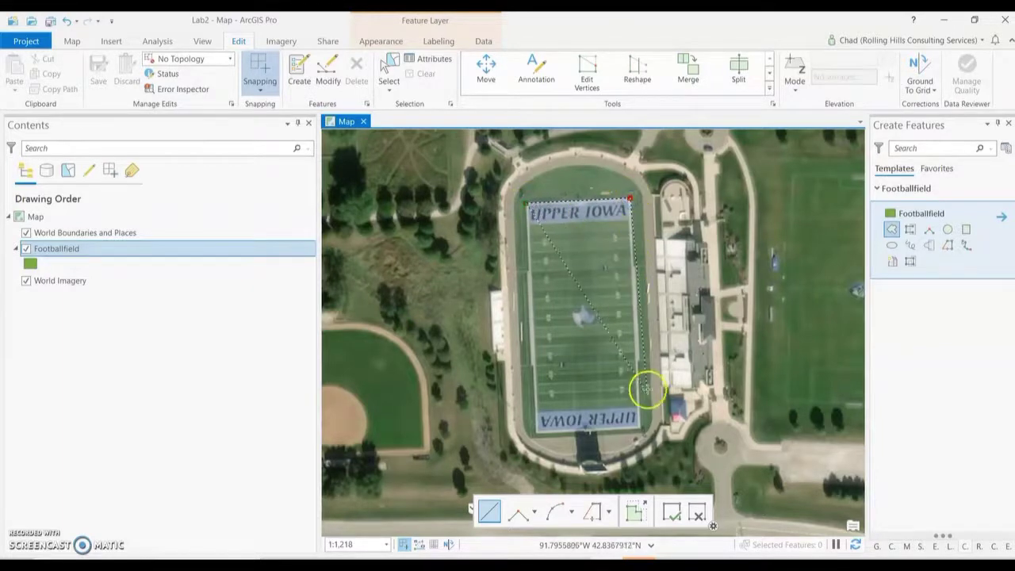
pyautogui.click(640, 427)
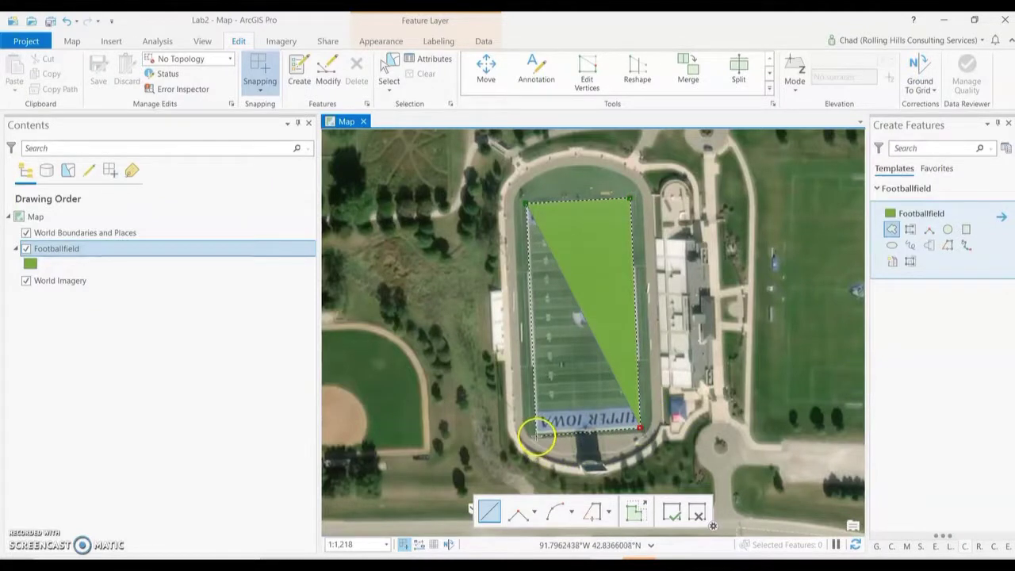
pyautogui.click(536, 433)
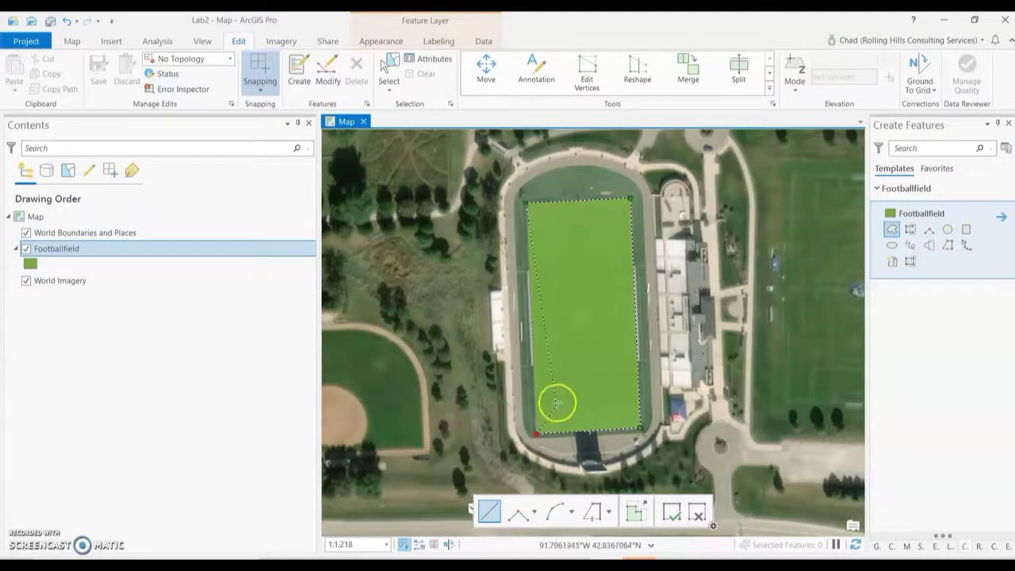
# Step: Complete the football field polygon sketch with Square and Finish
pyautogui.click(569, 270)
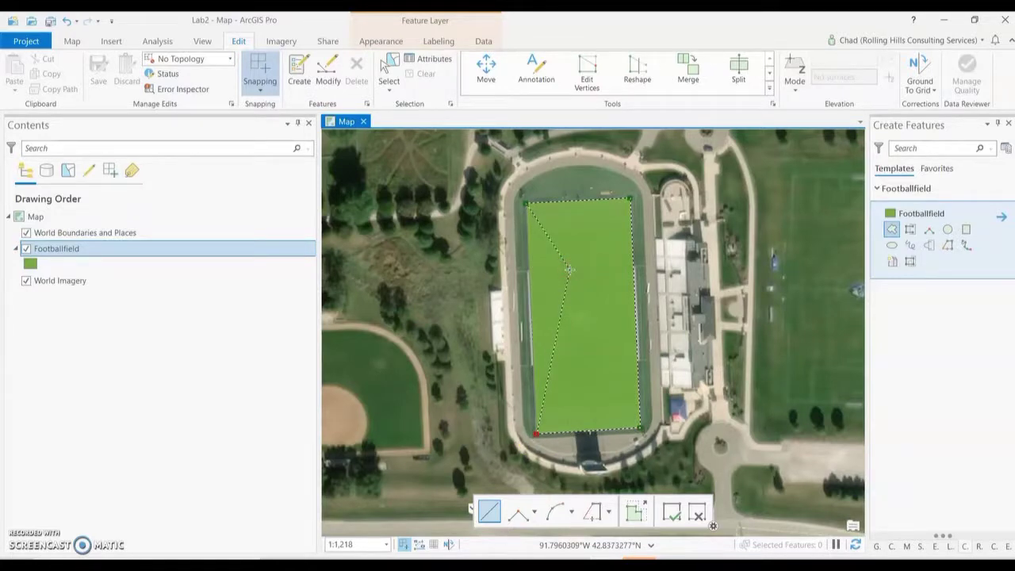
pyautogui.moveTo(569, 270); pyautogui.dragTo(578, 291)
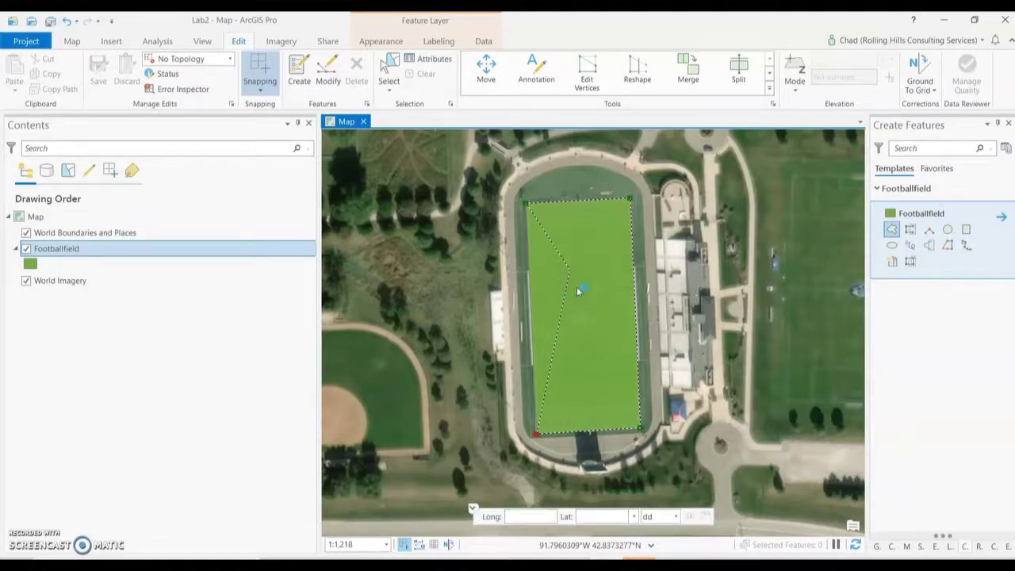
pyautogui.doubleClick(577, 291)
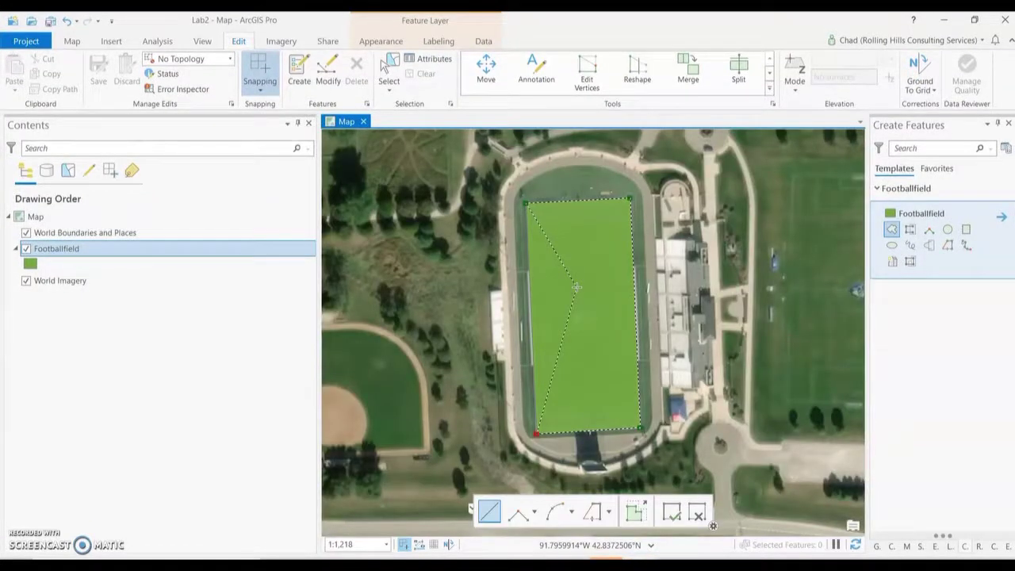
pyautogui.moveTo(577, 287)
pyautogui.mouseDown()
pyautogui.moveTo(526, 313)
pyautogui.moveTo(566, 275)
pyautogui.mouseUp()
pyautogui.rightClick(567, 277)
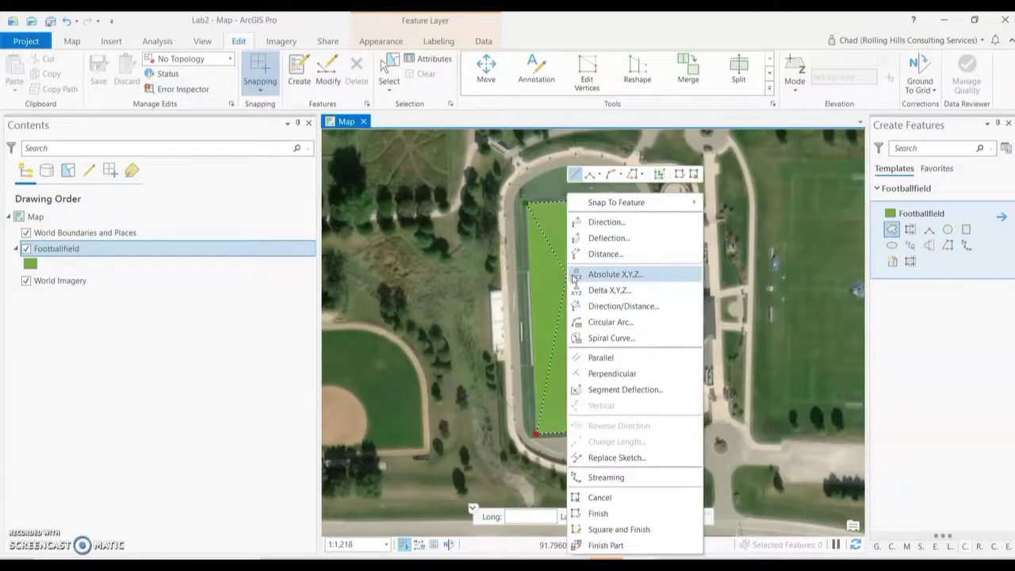
pyautogui.click(601, 284)
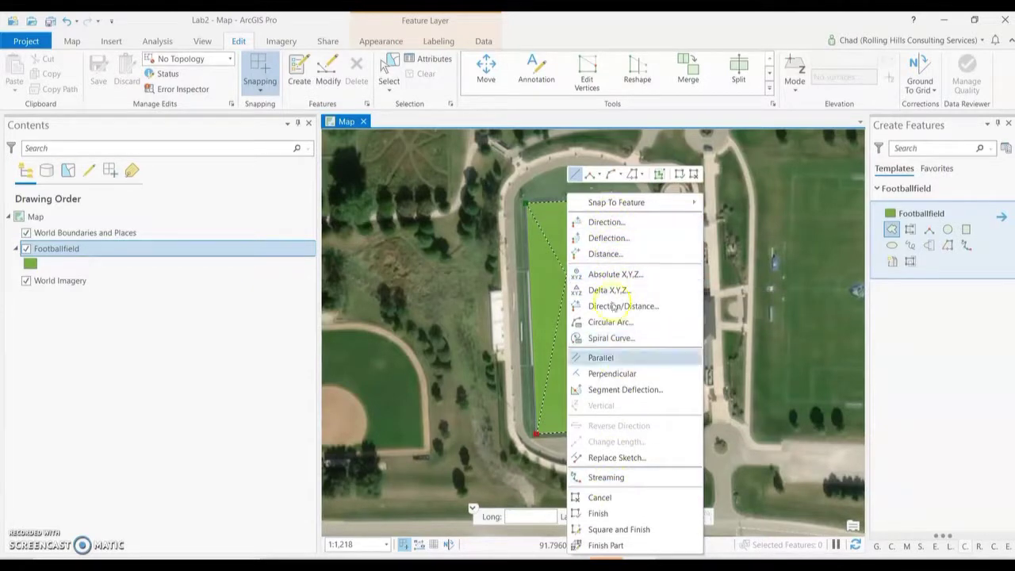
pyautogui.click(611, 531)
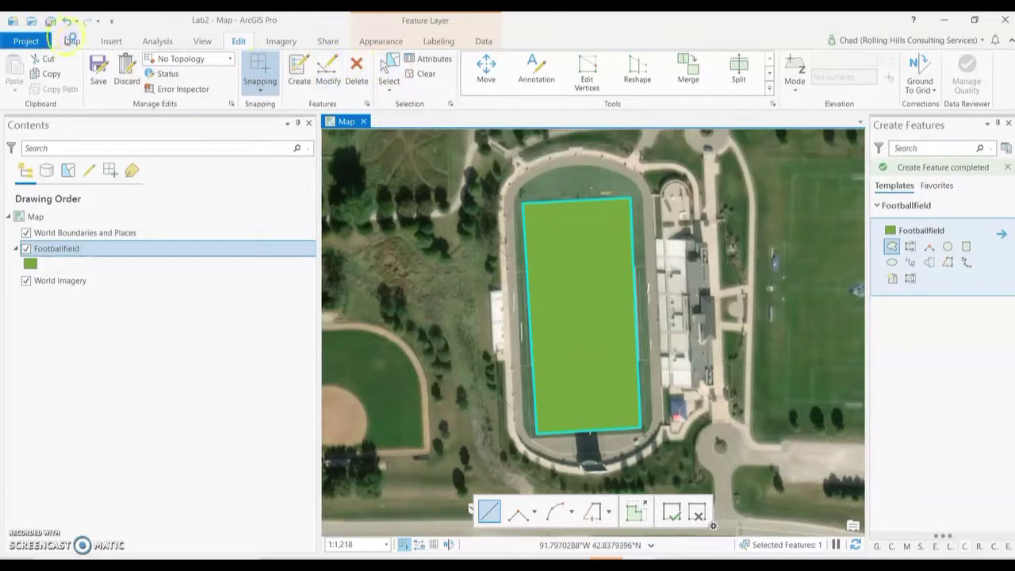
# Step: Save all edits to the Footballfield layer
pyautogui.click(72, 42)
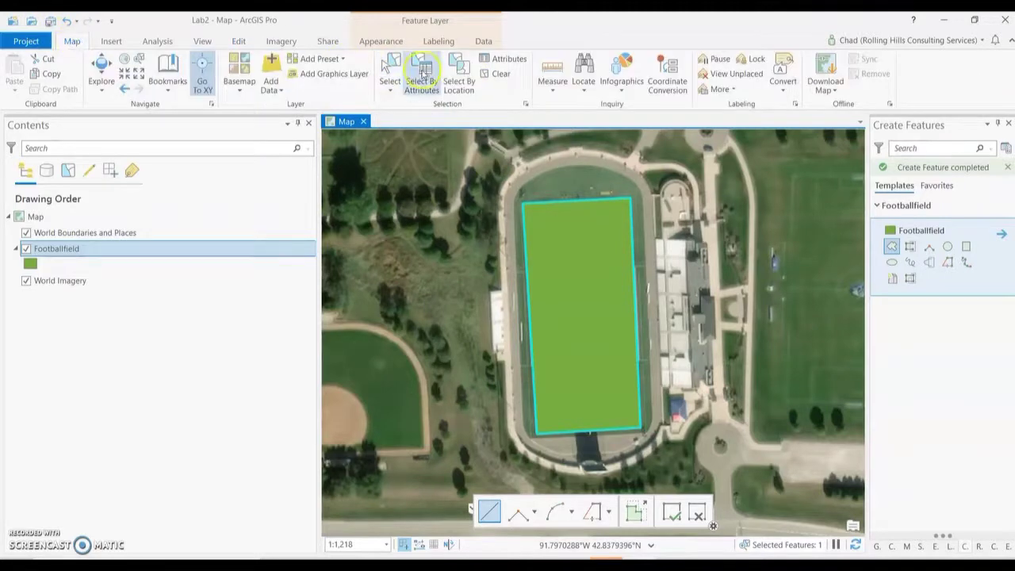
pyautogui.click(544, 254)
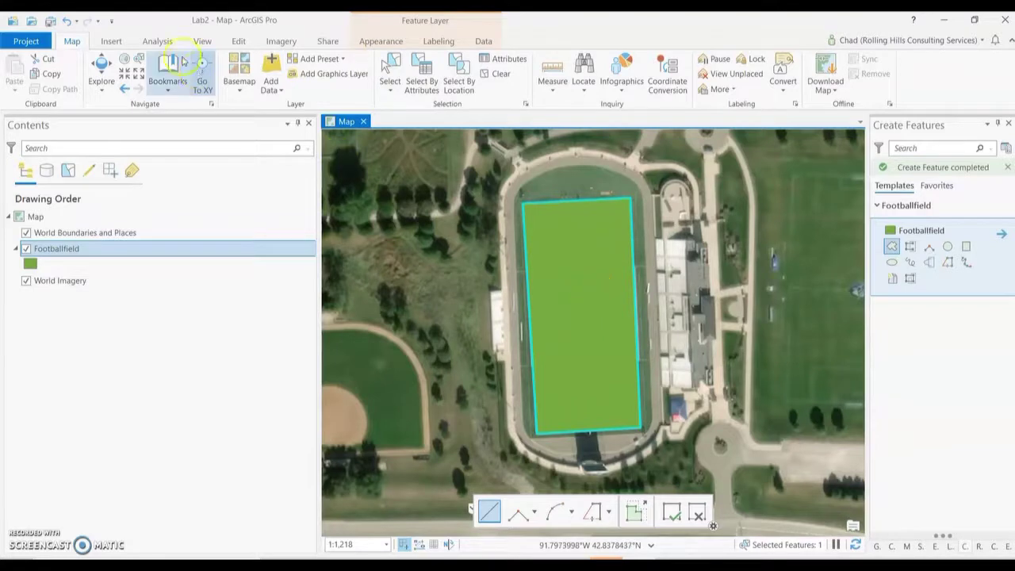
pyautogui.click(240, 41)
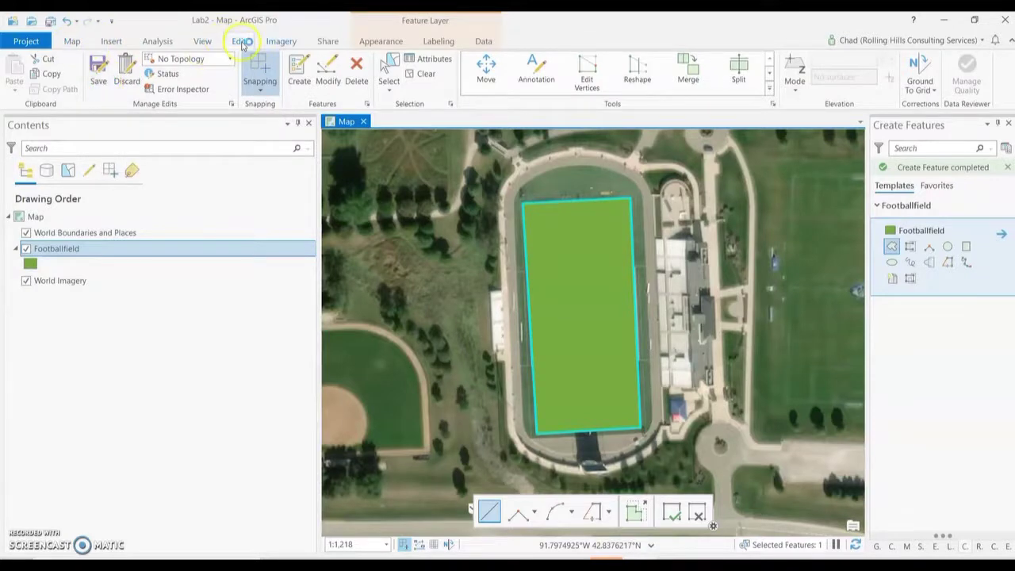
pyautogui.click(111, 77)
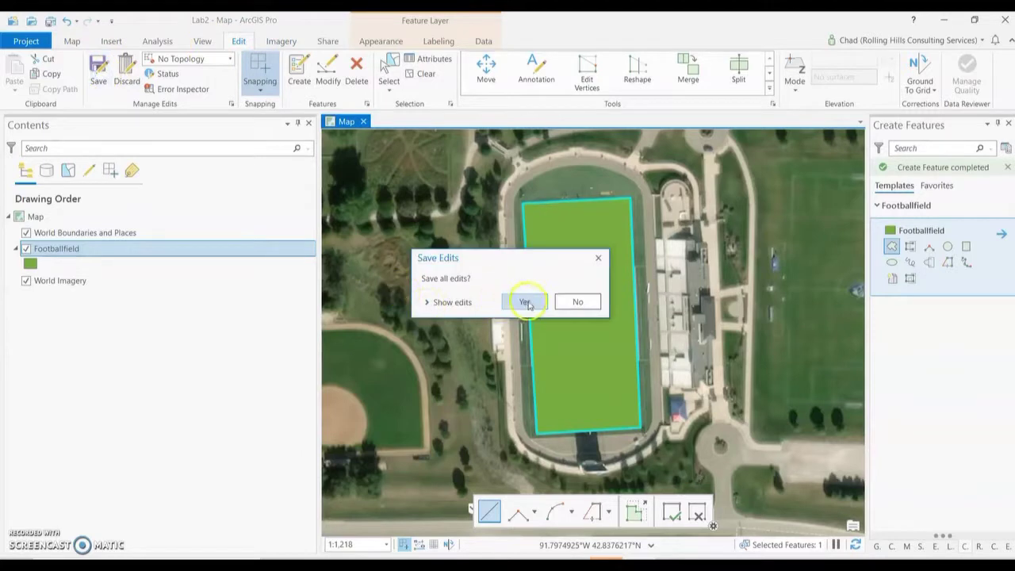
pyautogui.click(529, 305)
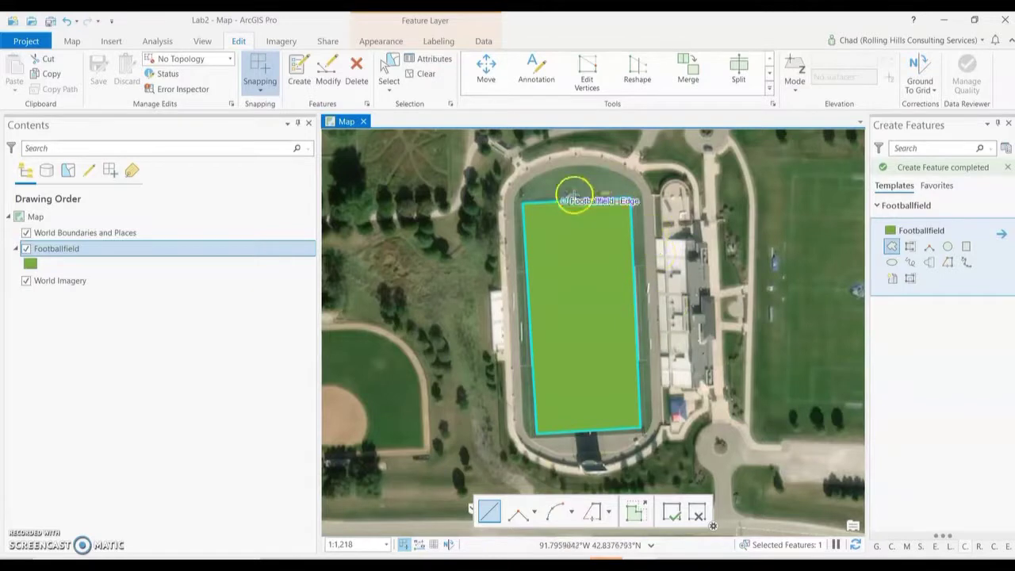
# Step: Clear the Footballfield layer's selection and recheck its selection options
pyautogui.rightClick(76, 252)
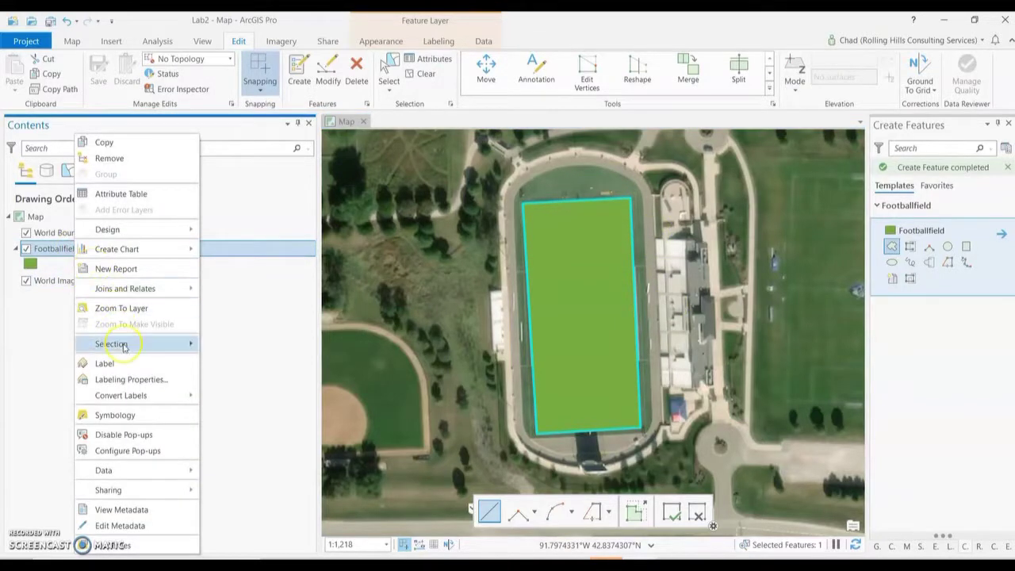
pyautogui.moveTo(123, 345)
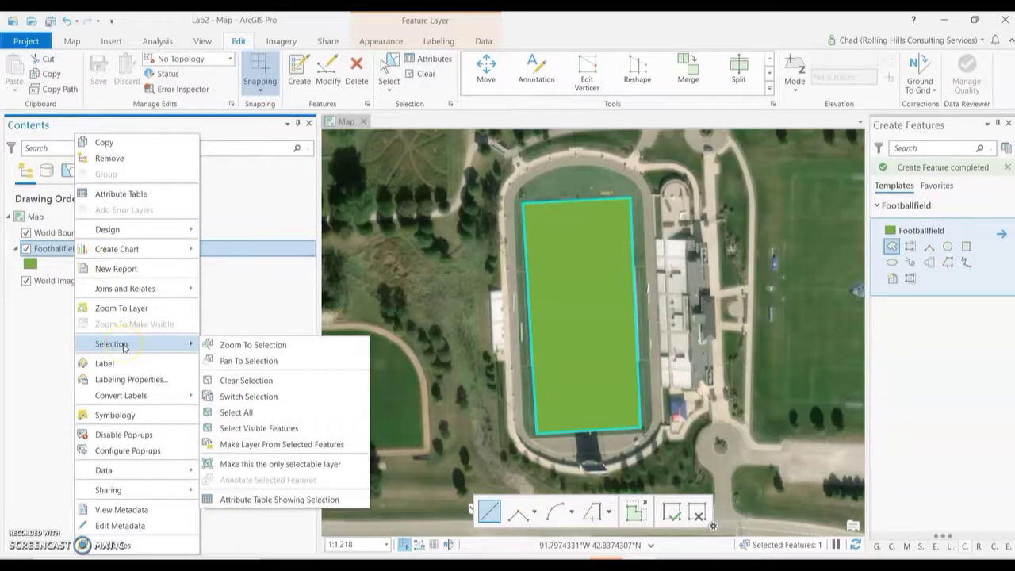
pyautogui.click(268, 382)
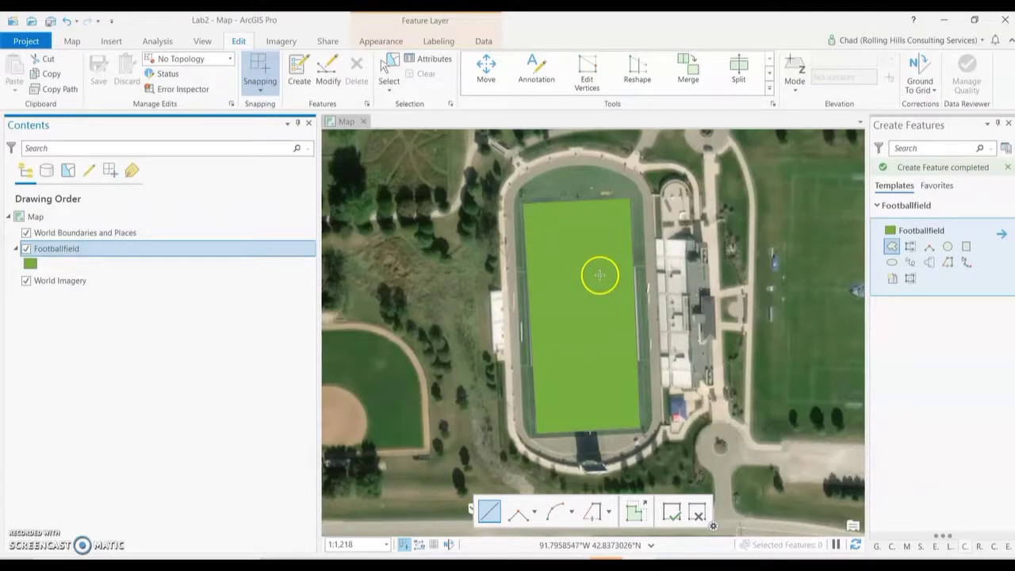
pyautogui.rightClick(68, 252)
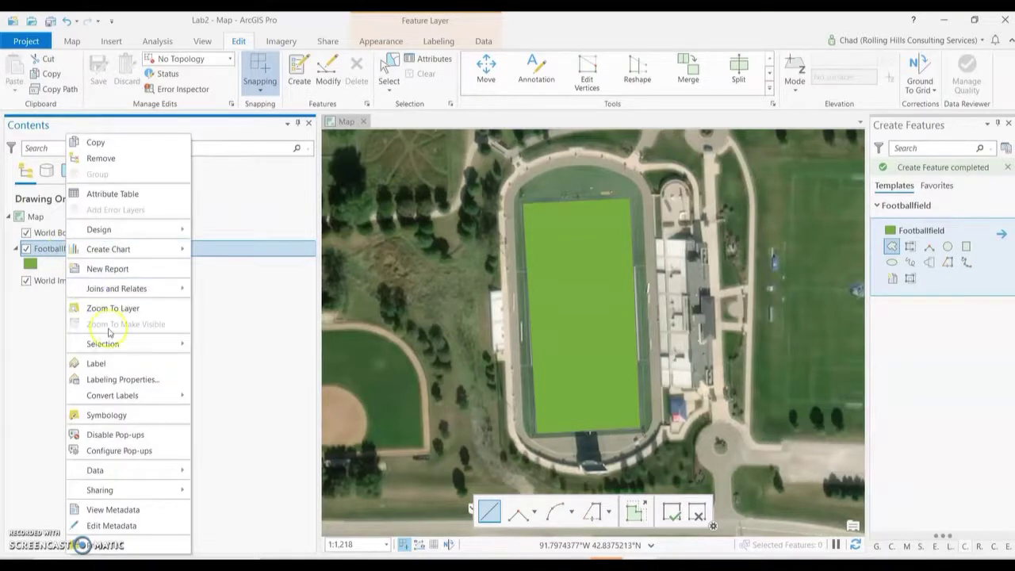
pyautogui.moveTo(113, 343)
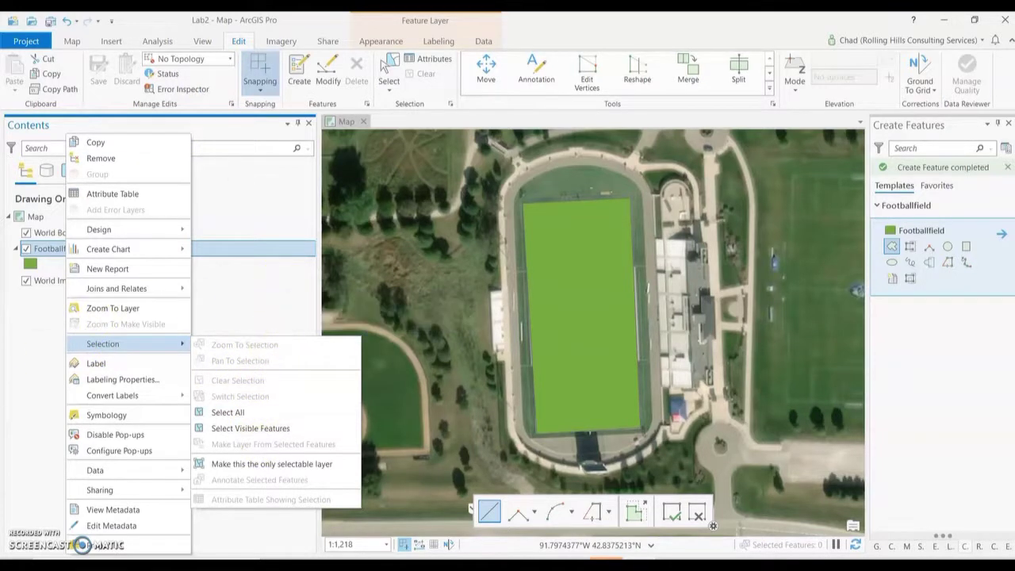
pyautogui.click(27, 336)
# Step: Move the Footballfield layer below World Imagery in the drawing order and return it above the imagery
pyautogui.click(70, 251)
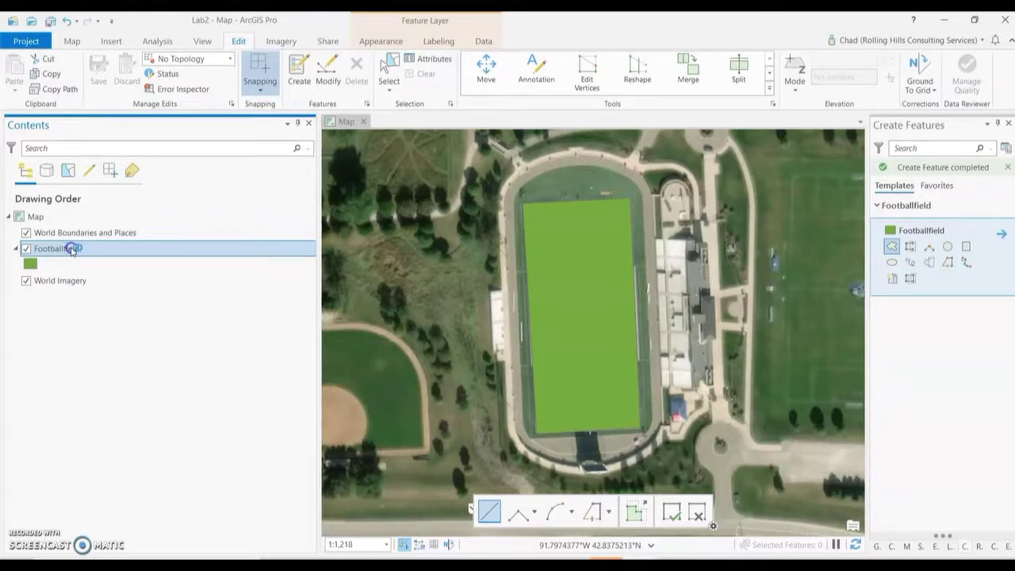
pyautogui.click(74, 293)
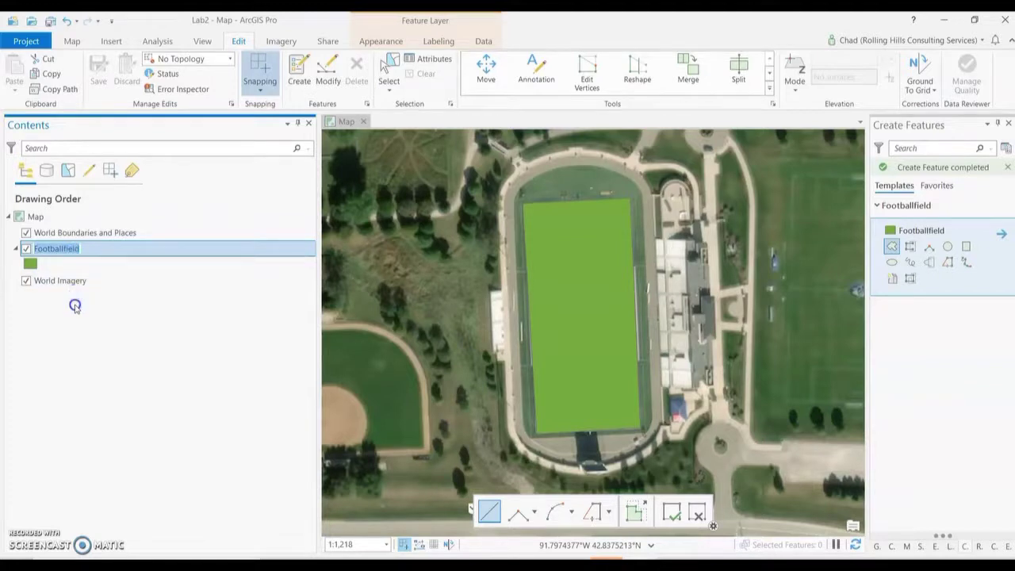
pyautogui.click(155, 250)
pyautogui.moveTo(120, 253); pyautogui.dragTo(126, 291)
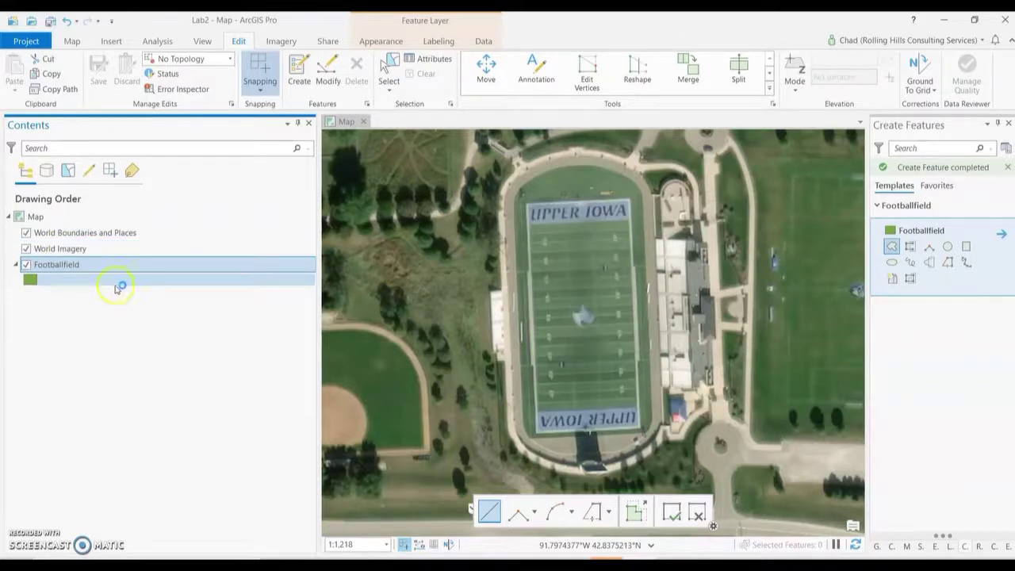
pyautogui.click(73, 272)
pyautogui.moveTo(73, 272)
pyautogui.mouseDown()
pyautogui.moveTo(102, 265)
pyautogui.moveTo(104, 252)
pyautogui.mouseUp()
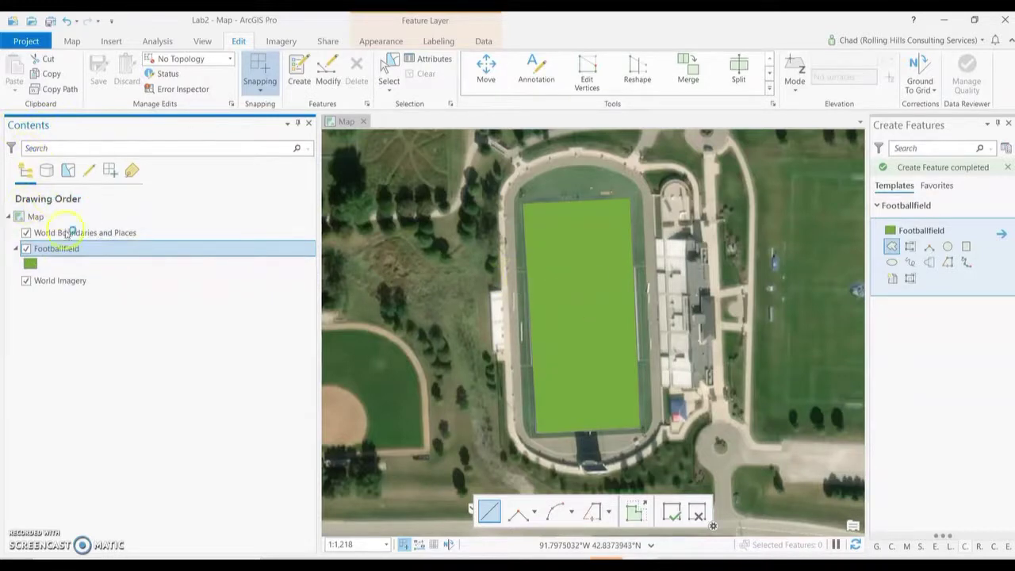
# Step: Move Footballfield below World Imagery, toggle the imagery's visibility off and on, and return Footballfield above it
pyautogui.click(87, 254)
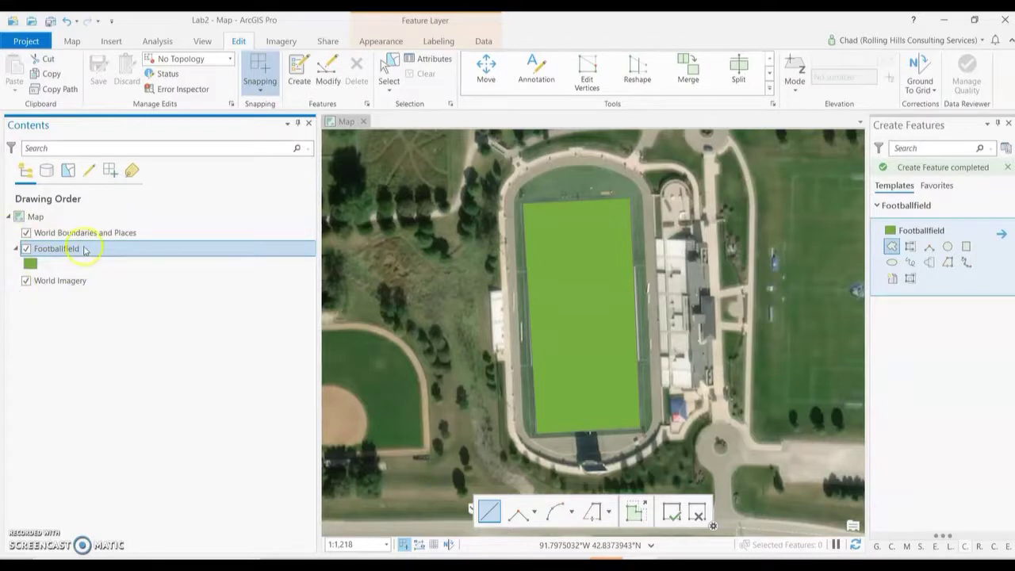
pyautogui.moveTo(84, 248); pyautogui.dragTo(93, 293)
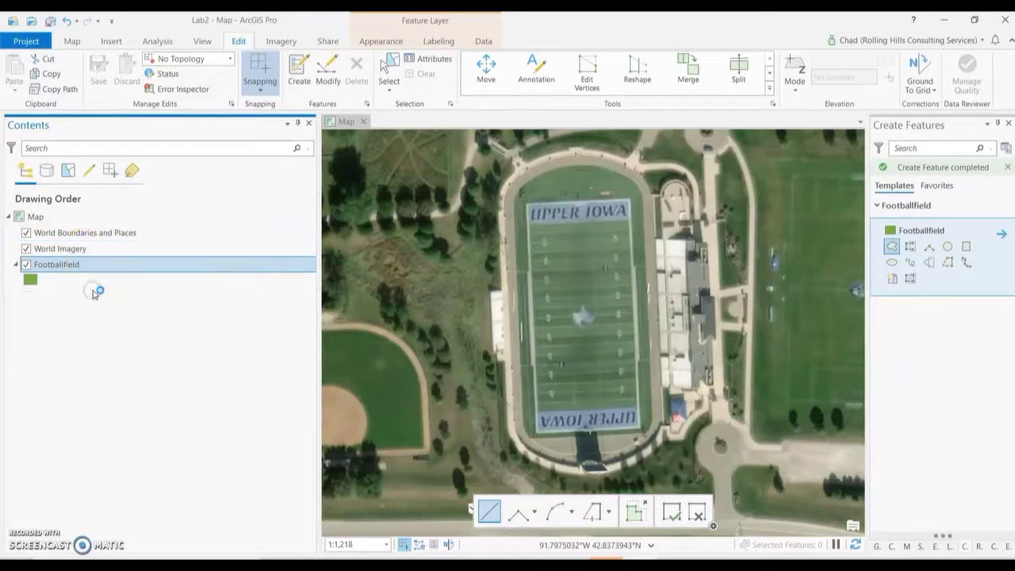
pyautogui.click(25, 249)
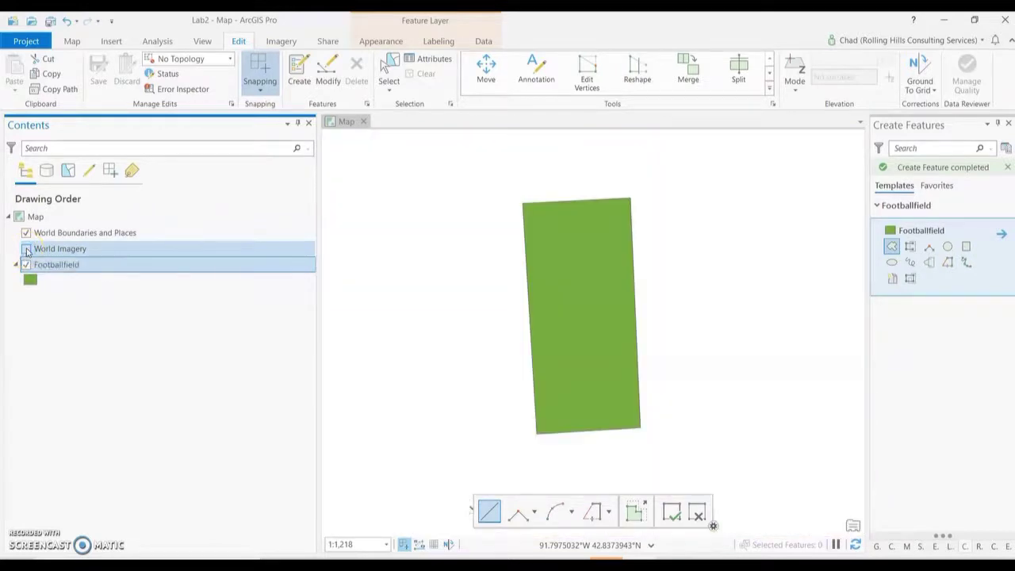
pyautogui.click(26, 249)
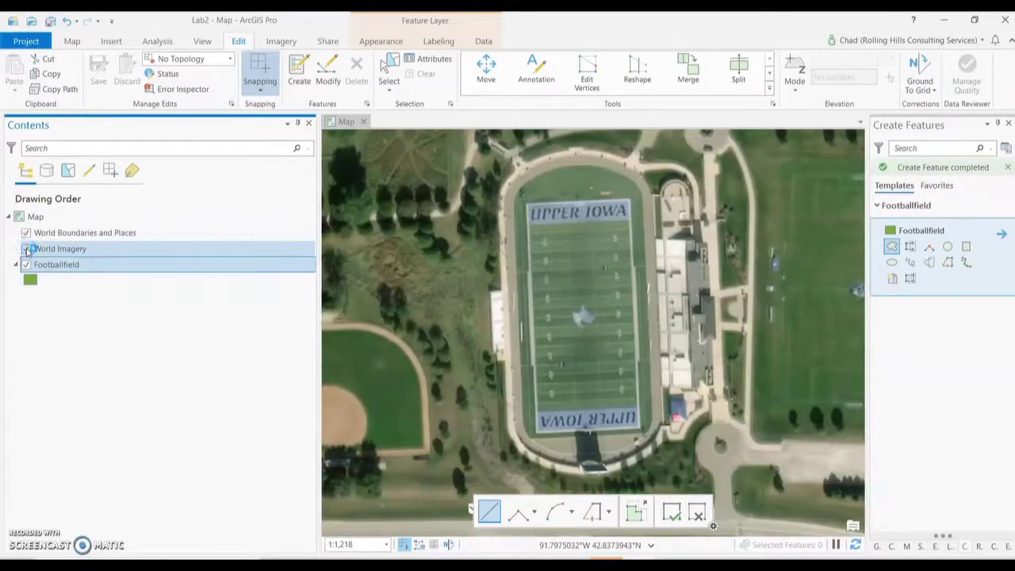
pyautogui.click(76, 266)
pyautogui.moveTo(78, 268); pyautogui.dragTo(83, 248)
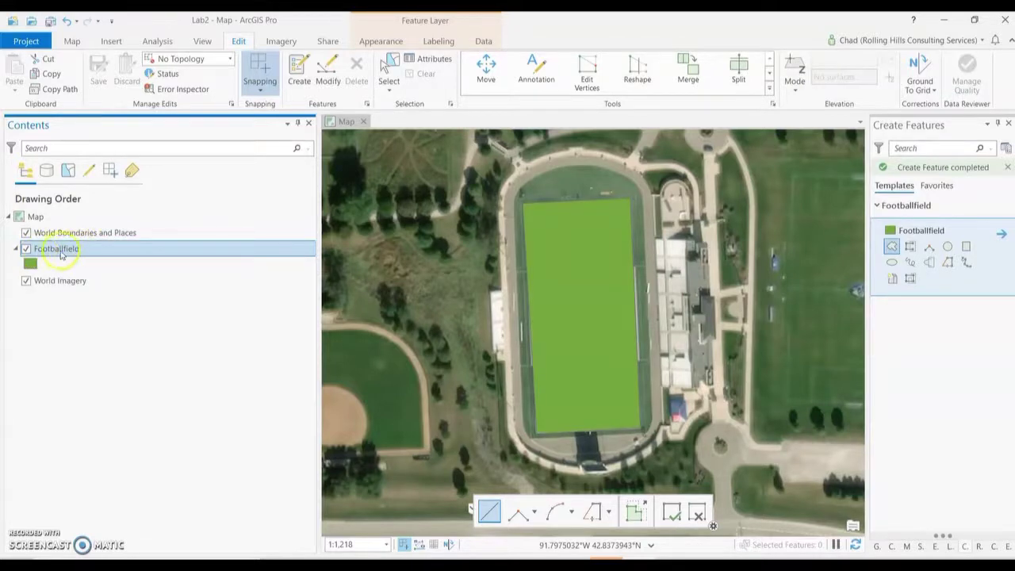
# Step: Open the Footballfield layer's attribute table and add a new field called Name
pyautogui.rightClick(69, 253)
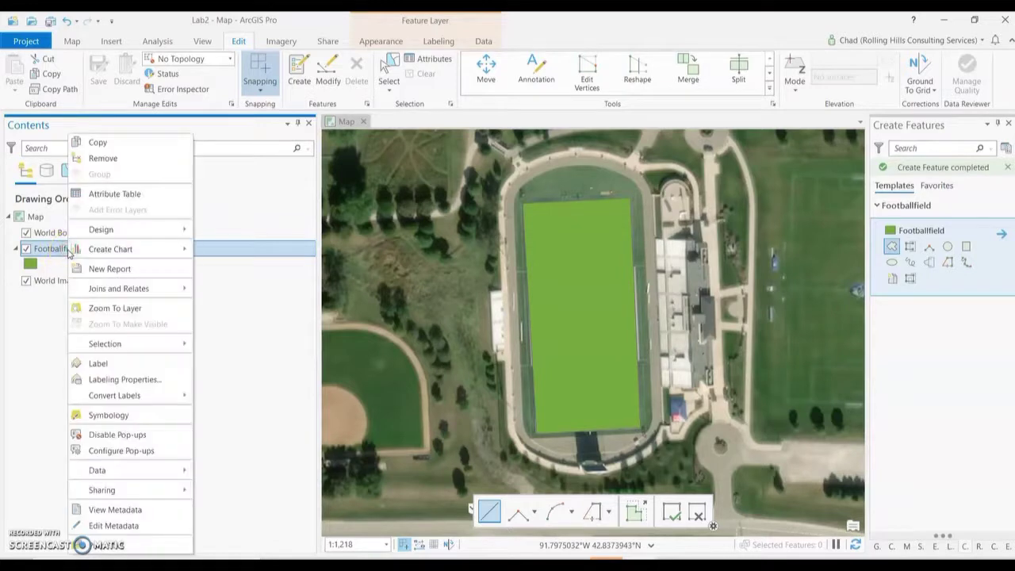
pyautogui.click(103, 196)
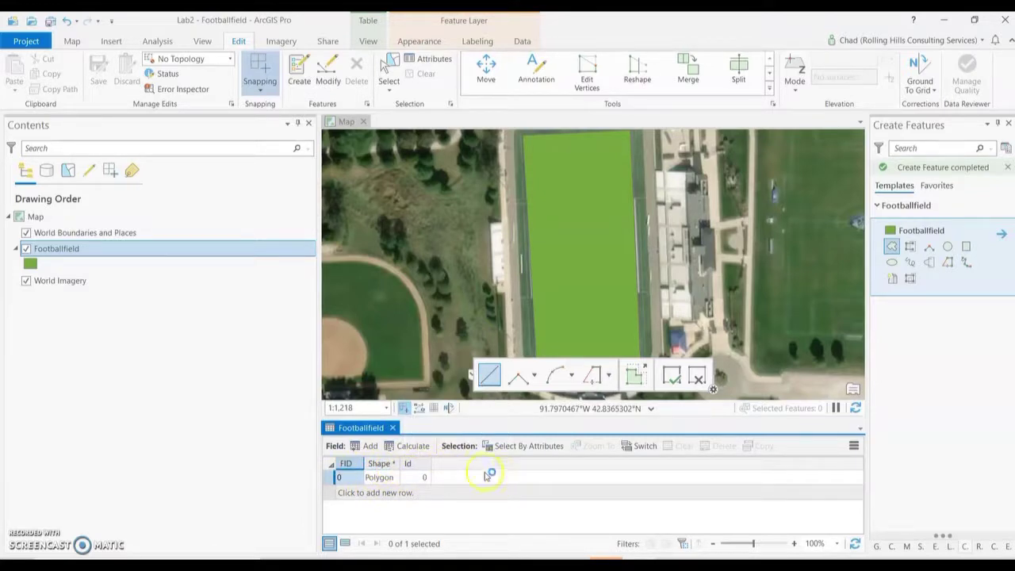
pyautogui.click(364, 446)
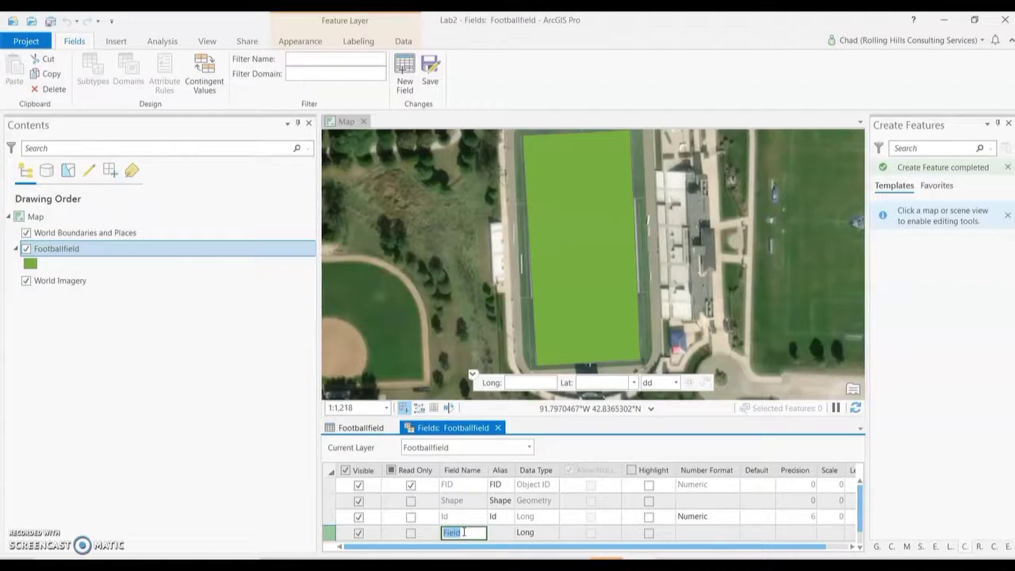
pyautogui.write('Nam')
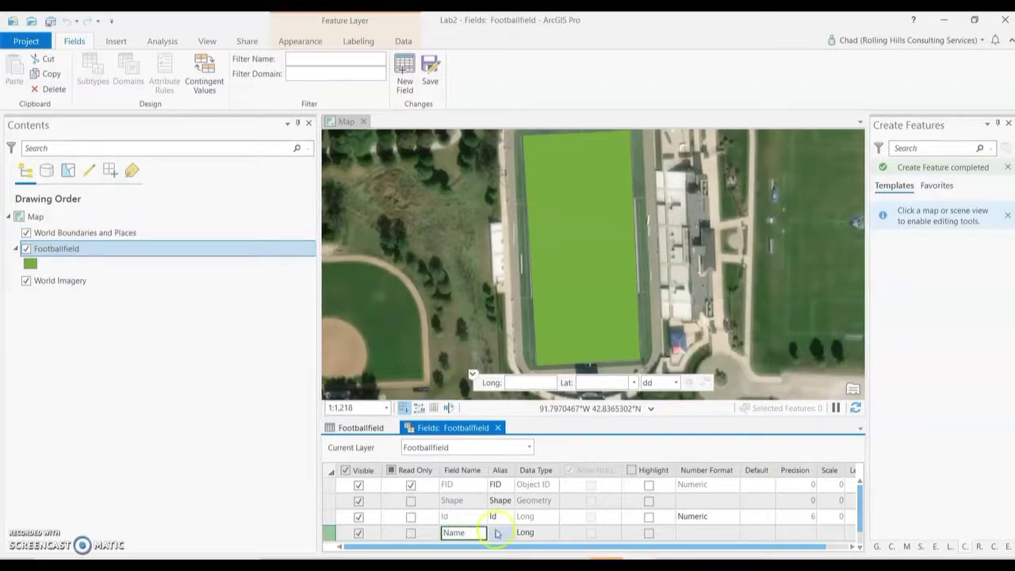
pyautogui.write('e')
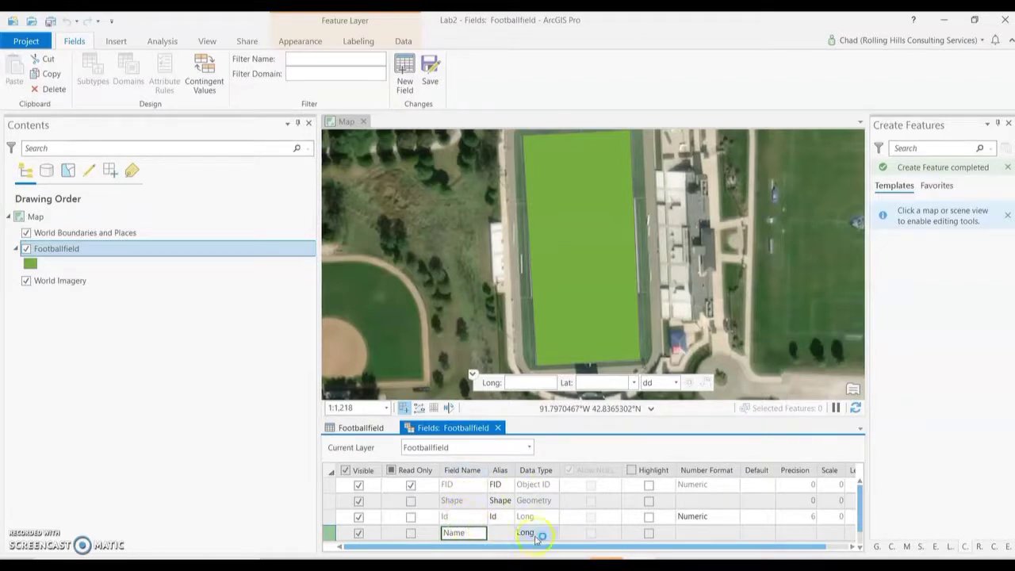
# Step: Set the Name field's data type to Text, save the field changes and close the fields view
pyautogui.click(545, 533)
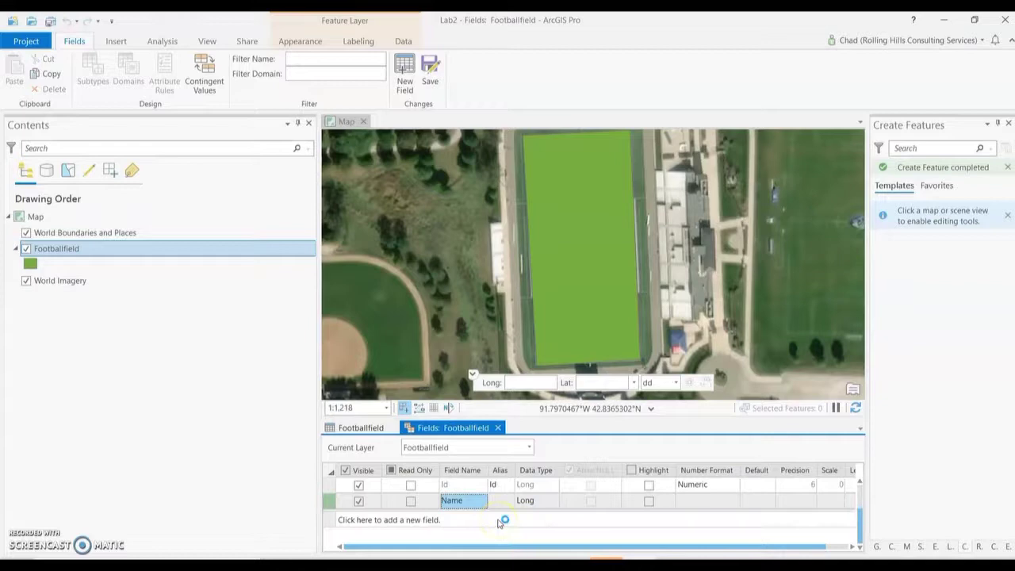
pyautogui.click(534, 502)
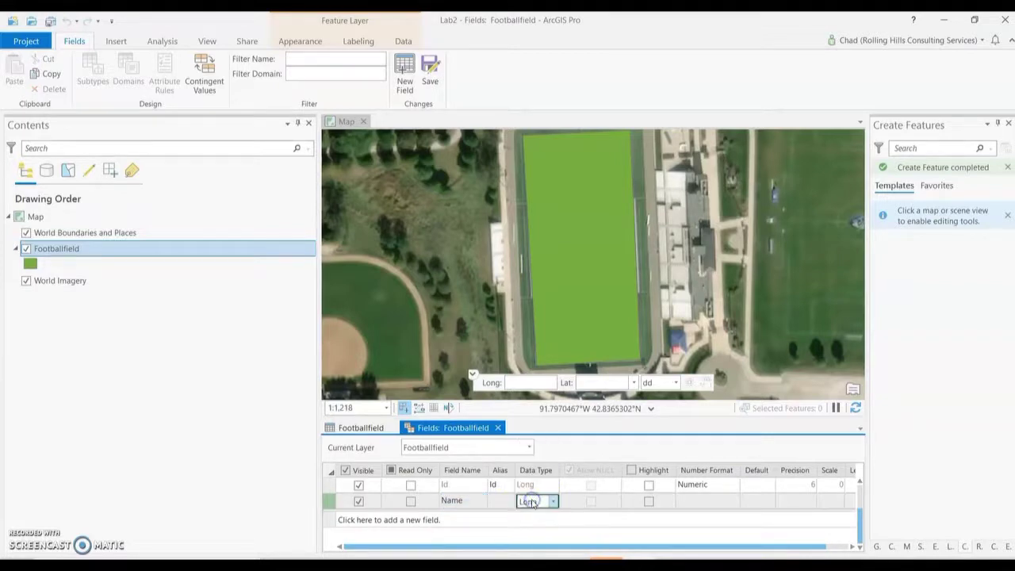
pyautogui.click(553, 502)
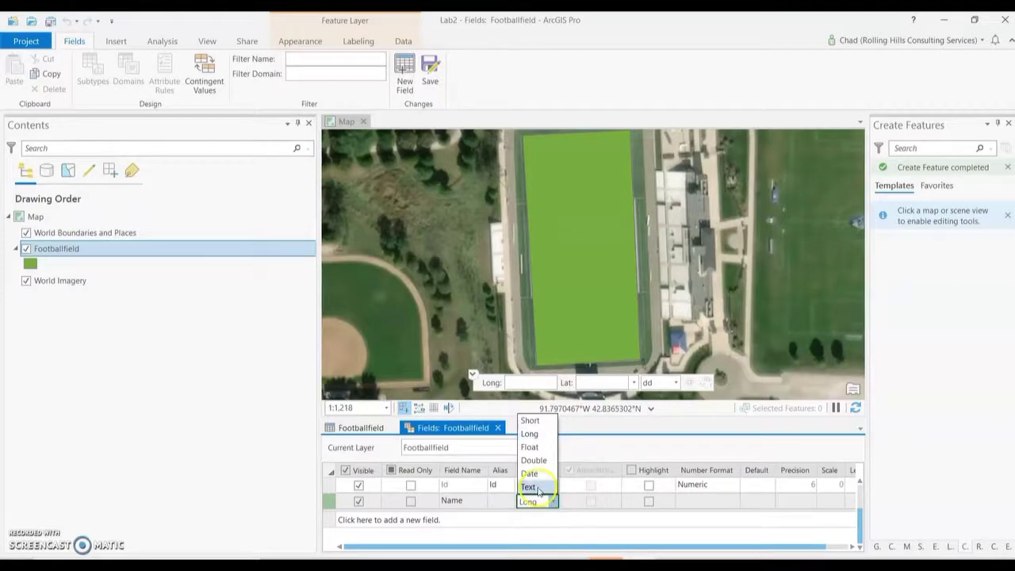
pyautogui.click(529, 487)
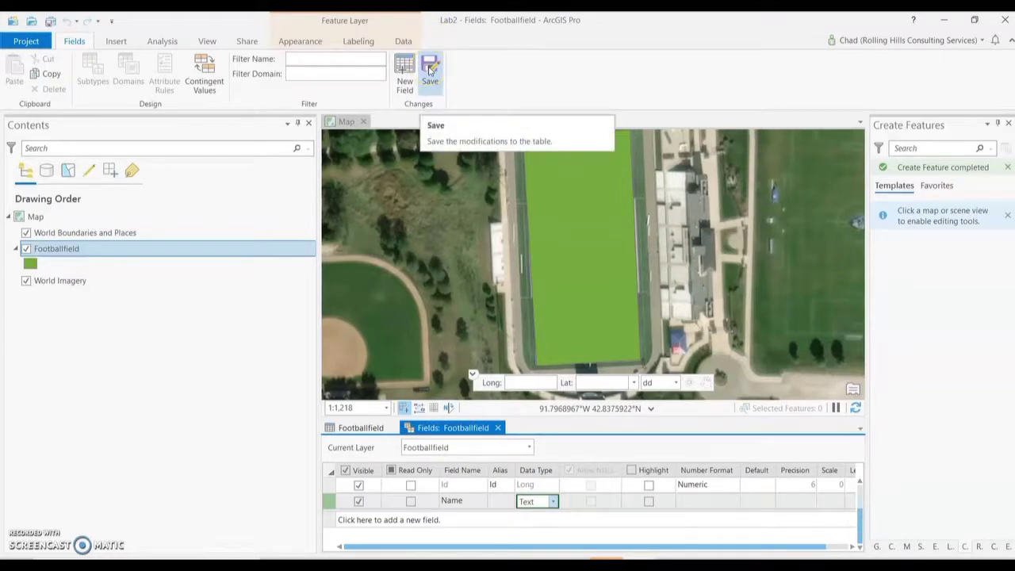
pyautogui.click(431, 71)
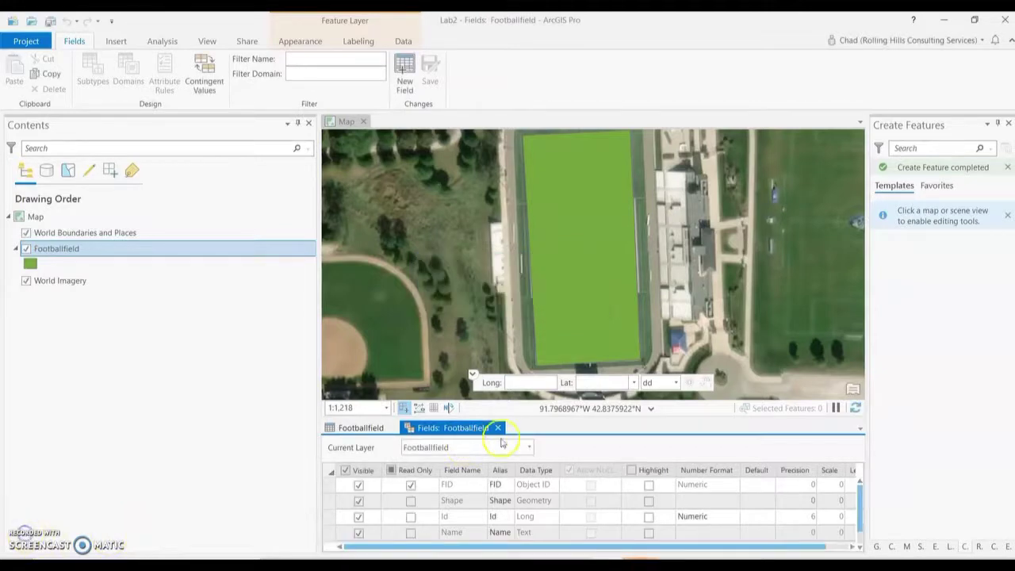
pyautogui.click(497, 427)
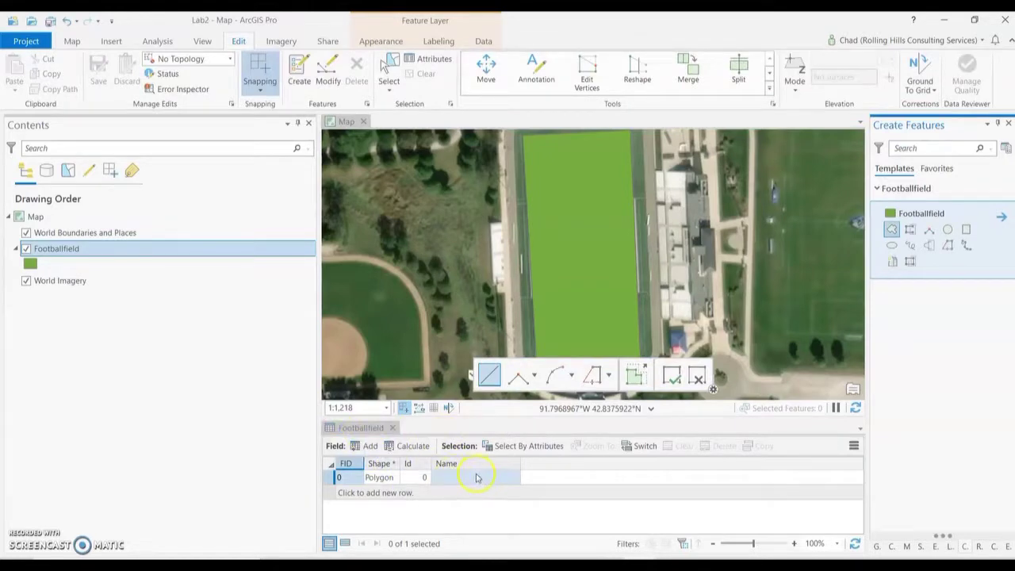
# Step: Enter UIU Field as the Name of the football field polygon and close the attribute table
pyautogui.click(476, 477)
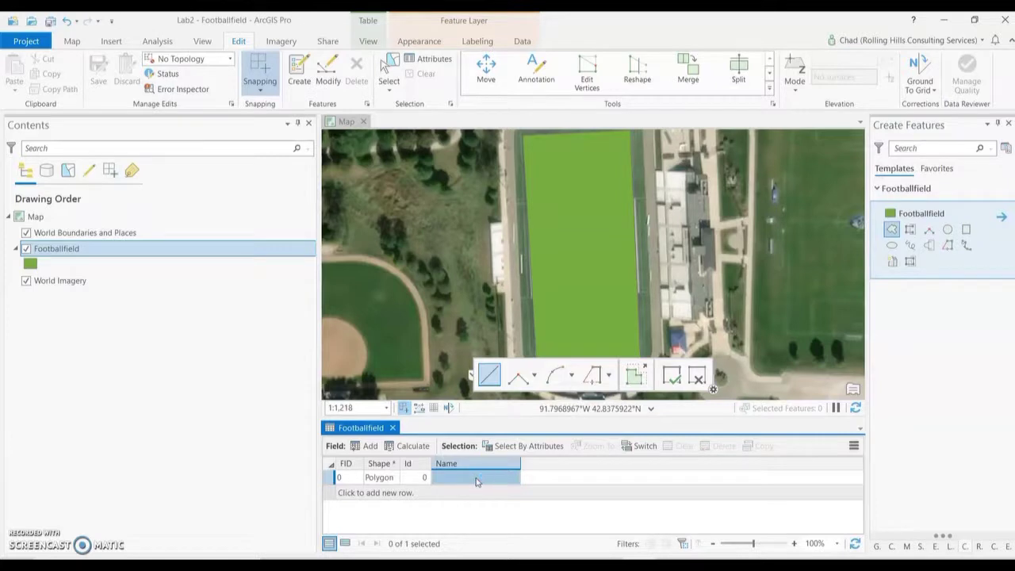
pyautogui.click(477, 477)
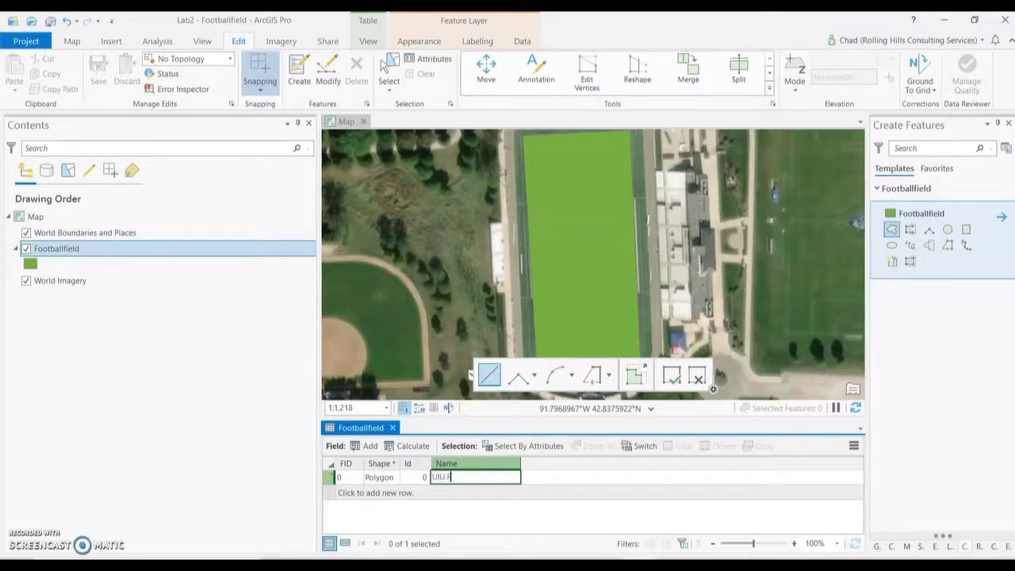
pyautogui.click(544, 493)
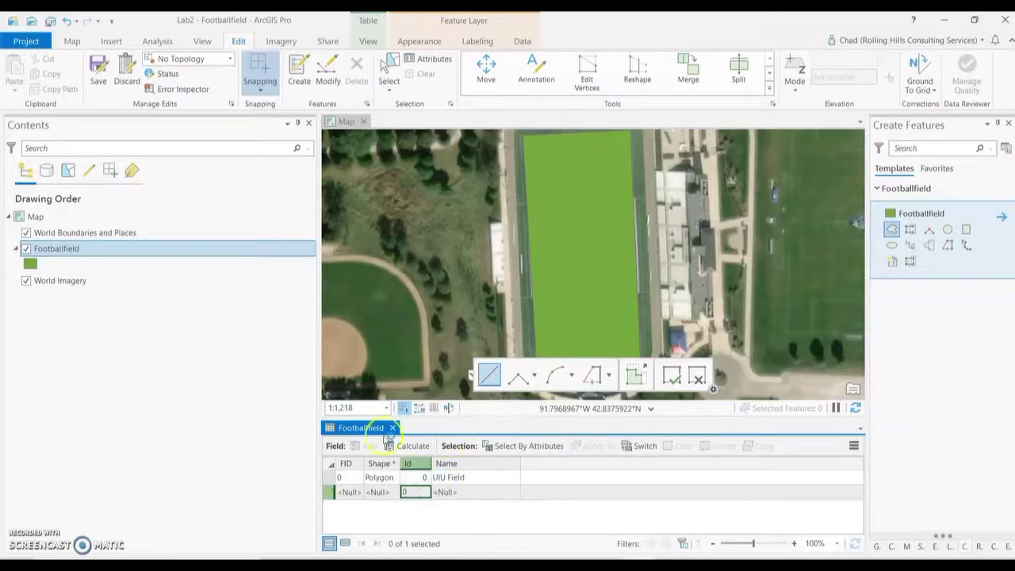
pyautogui.click(430, 467)
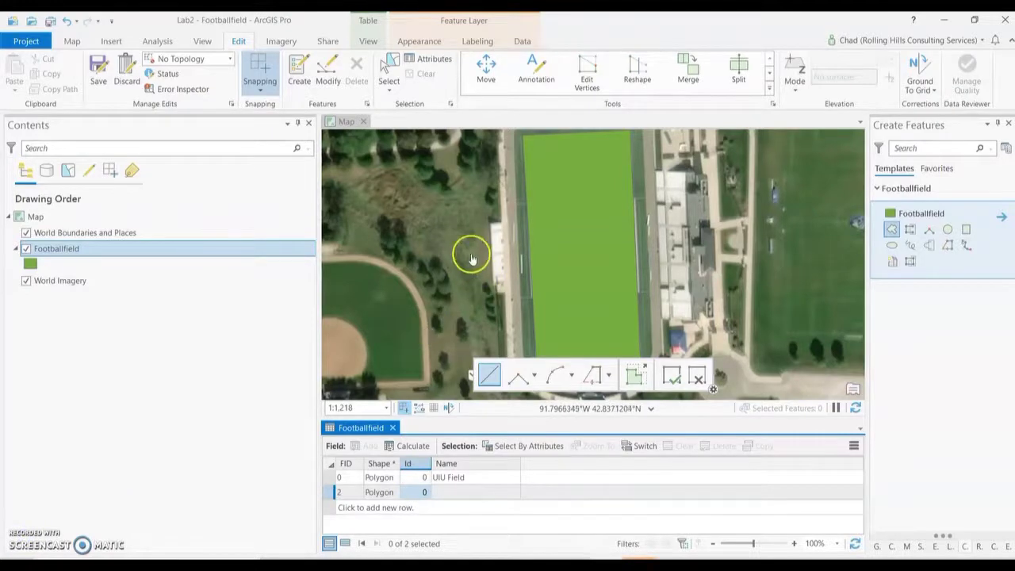
pyautogui.click(453, 492)
pyautogui.click(448, 478)
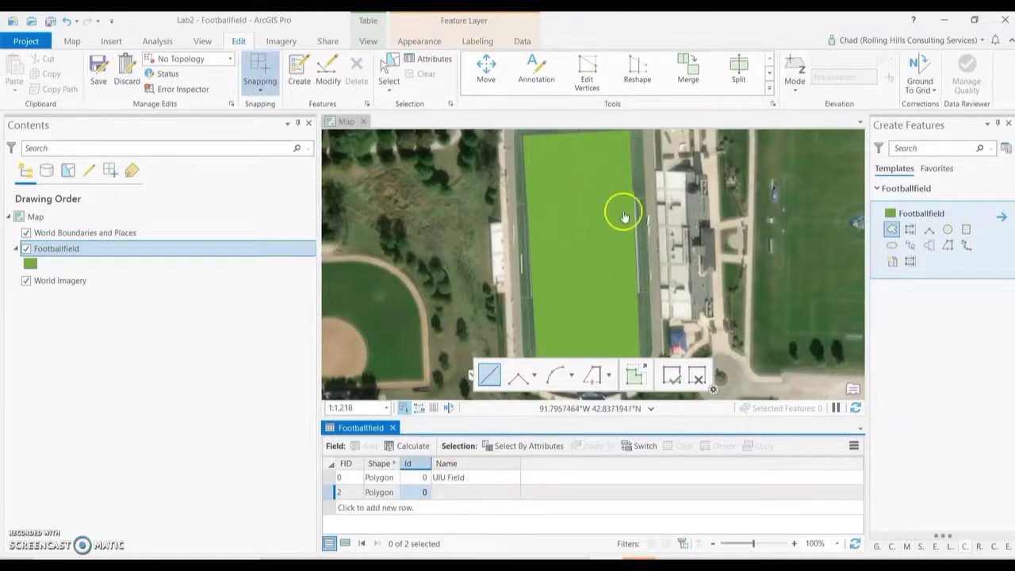
pyautogui.click(460, 494)
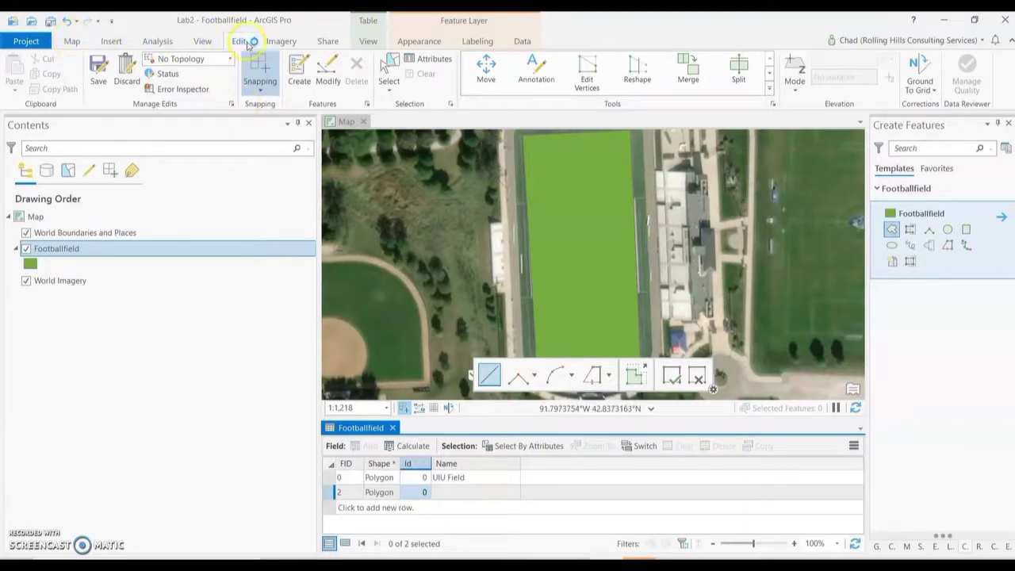
pyautogui.click(72, 42)
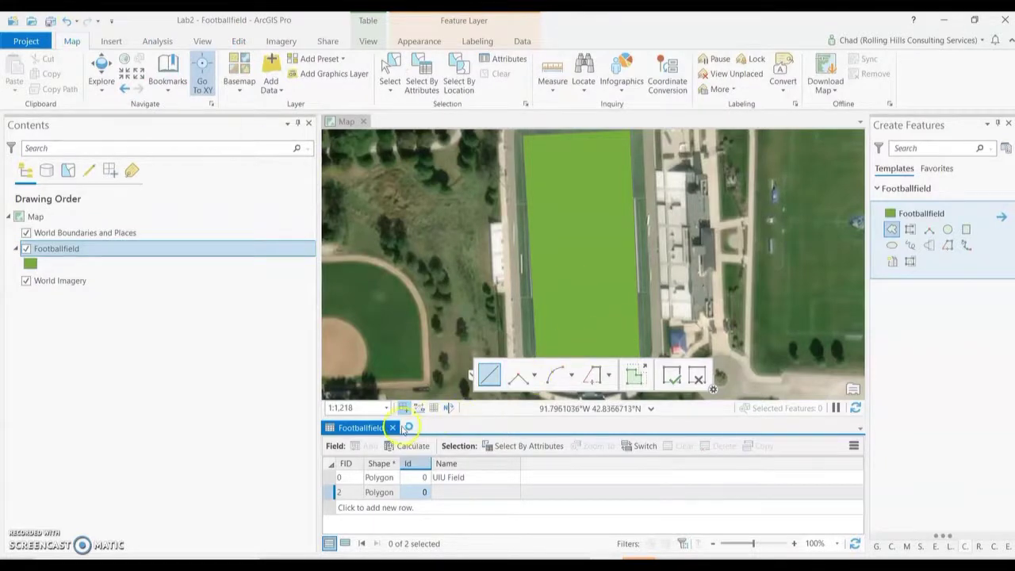
pyautogui.click(393, 428)
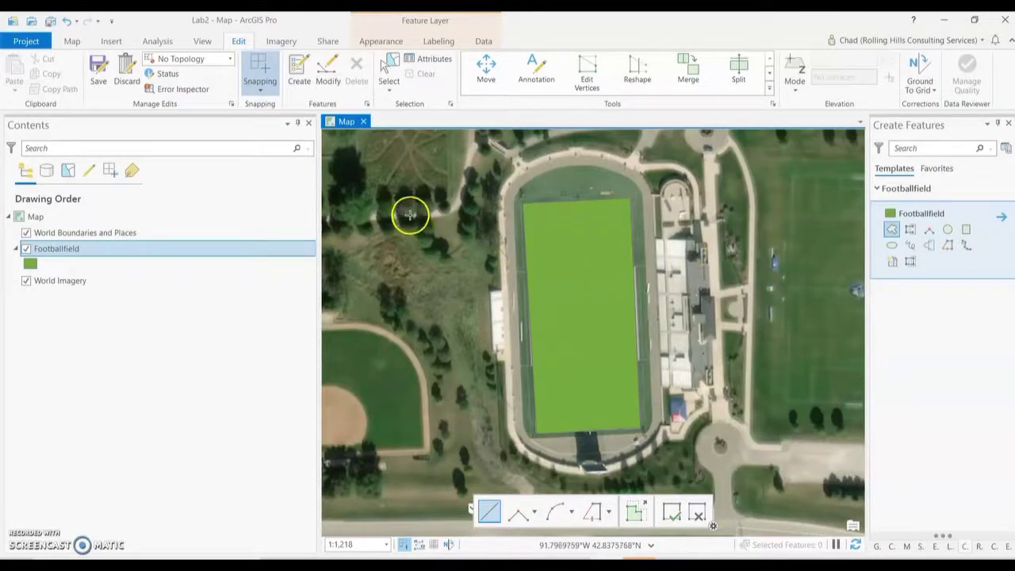
# Step: Create a new layout with the ANSI portrait Letter page size, 8.5 × 11 inches
pyautogui.click(72, 40)
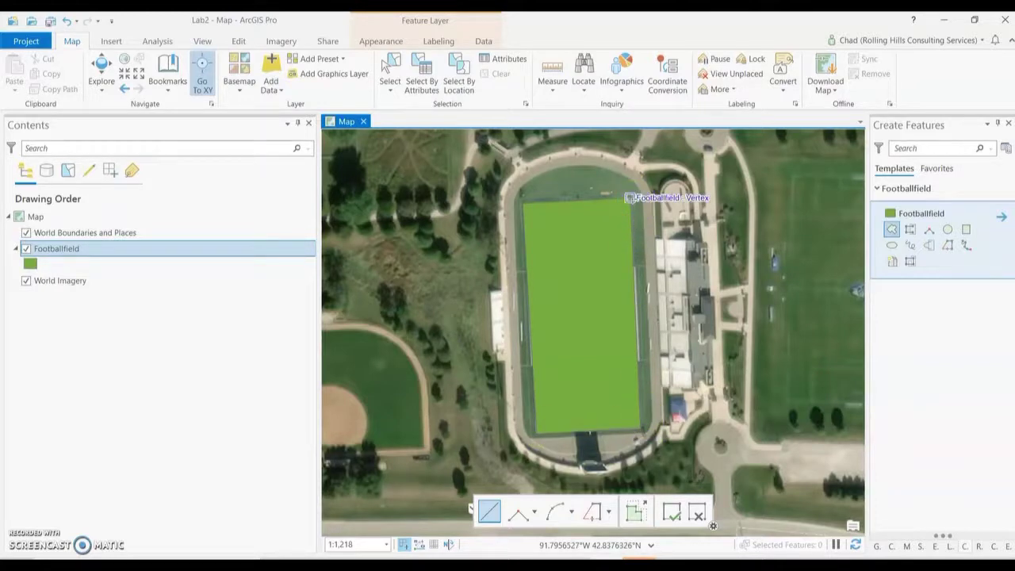
pyautogui.click(80, 252)
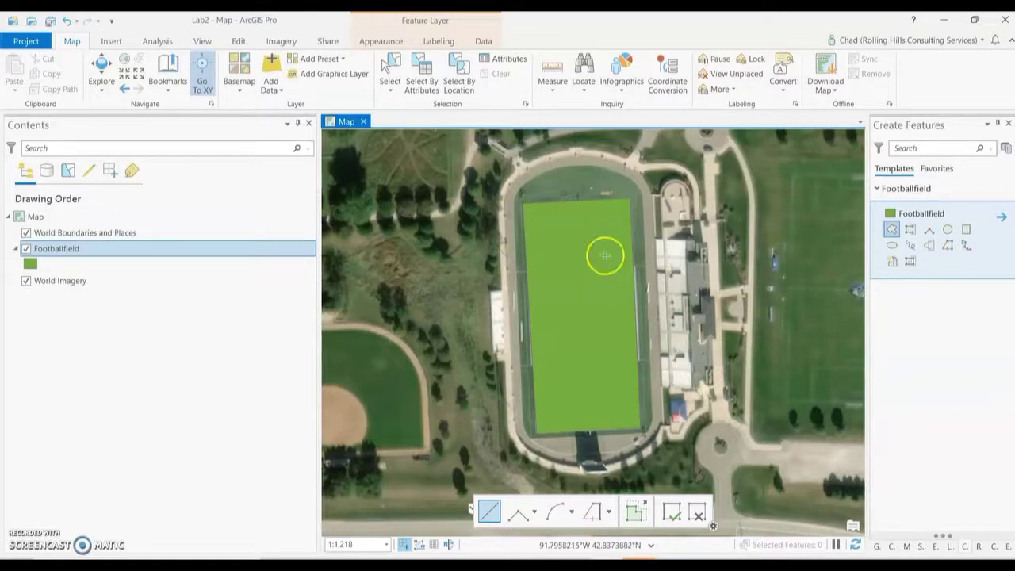
pyautogui.click(109, 41)
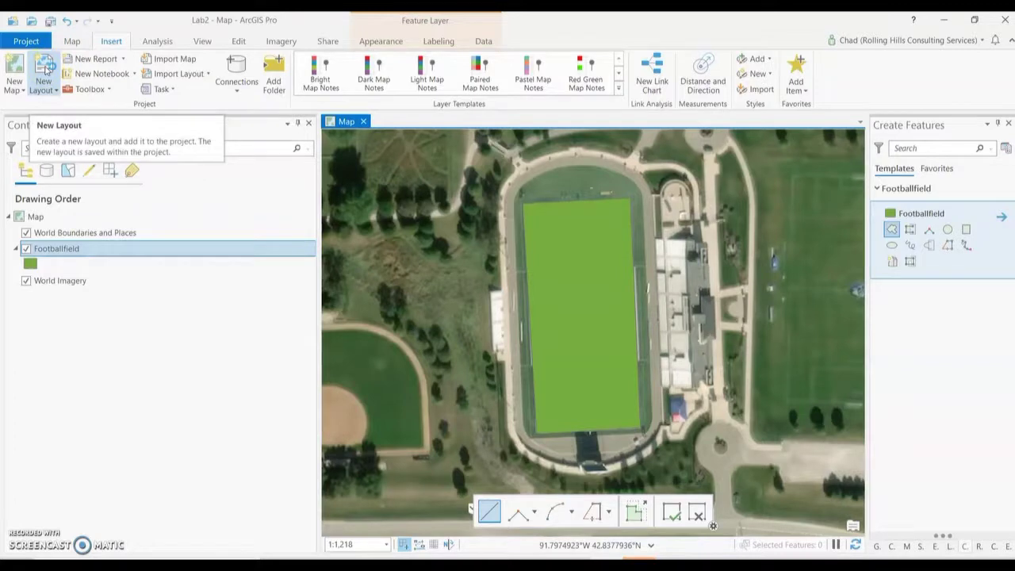
pyautogui.click(45, 69)
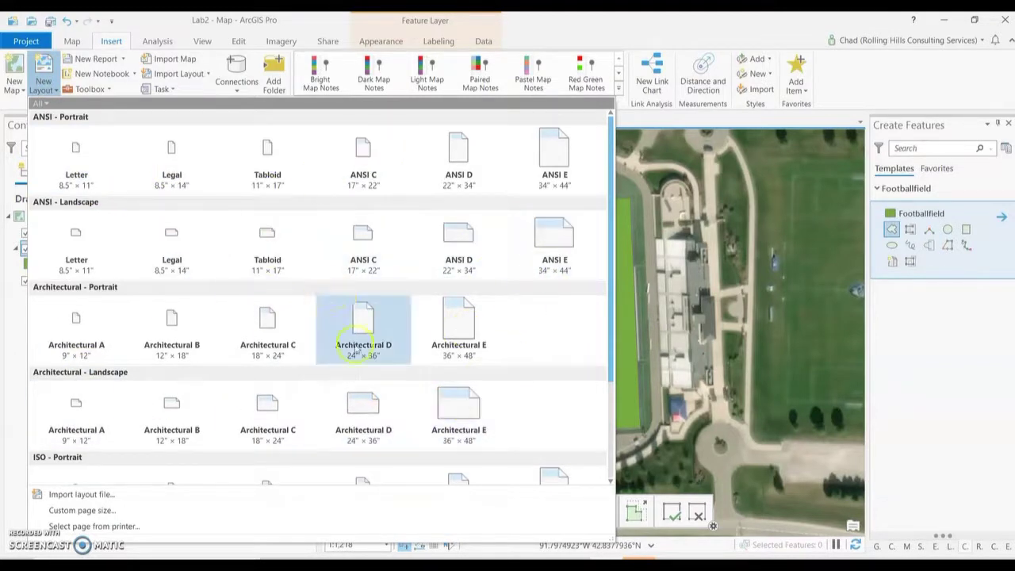
pyautogui.click(75, 187)
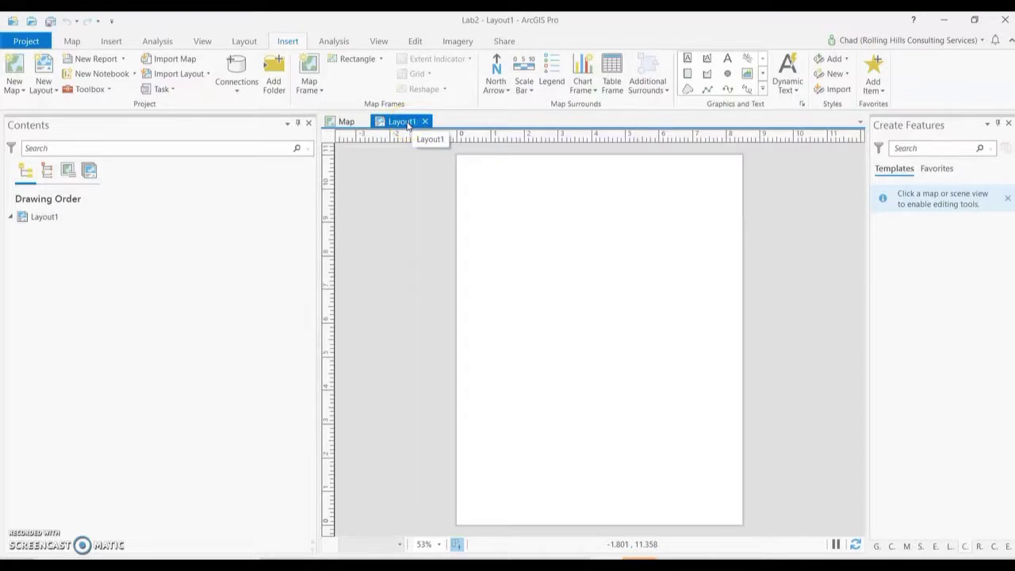
# Step: Return to the map view and rename the map as Football_Map
pyautogui.click(346, 122)
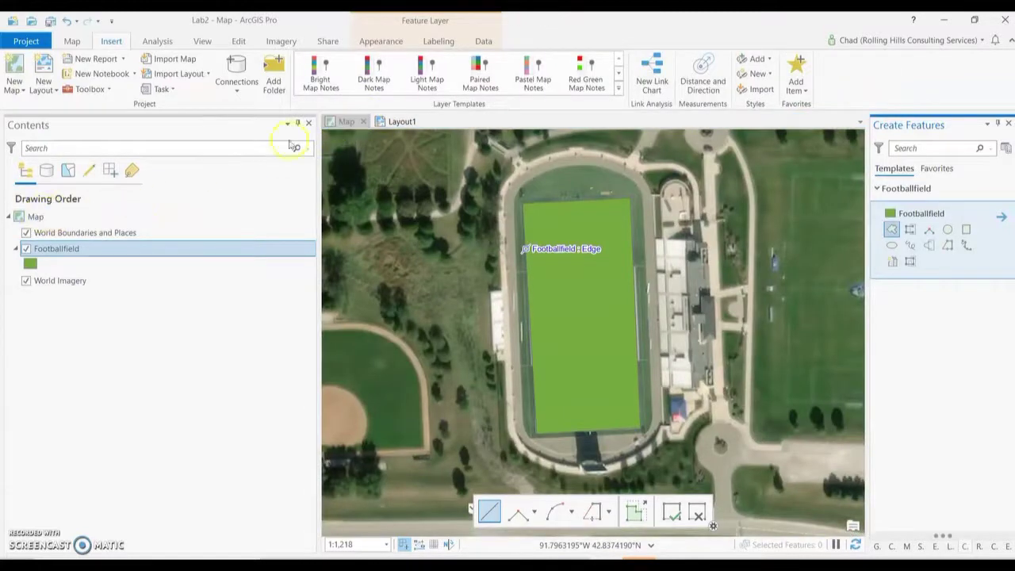
pyautogui.click(35, 219)
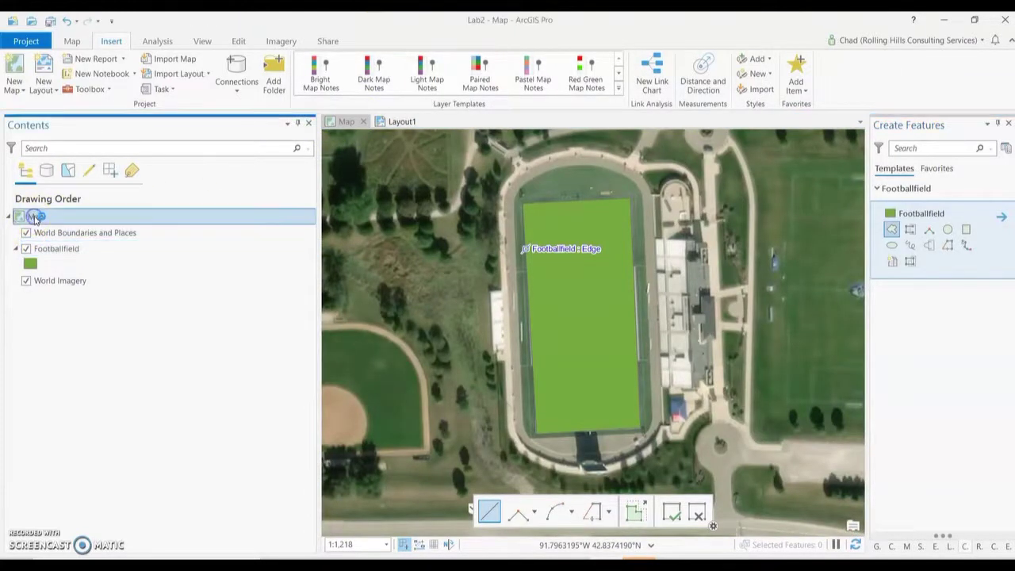
pyautogui.click(46, 218)
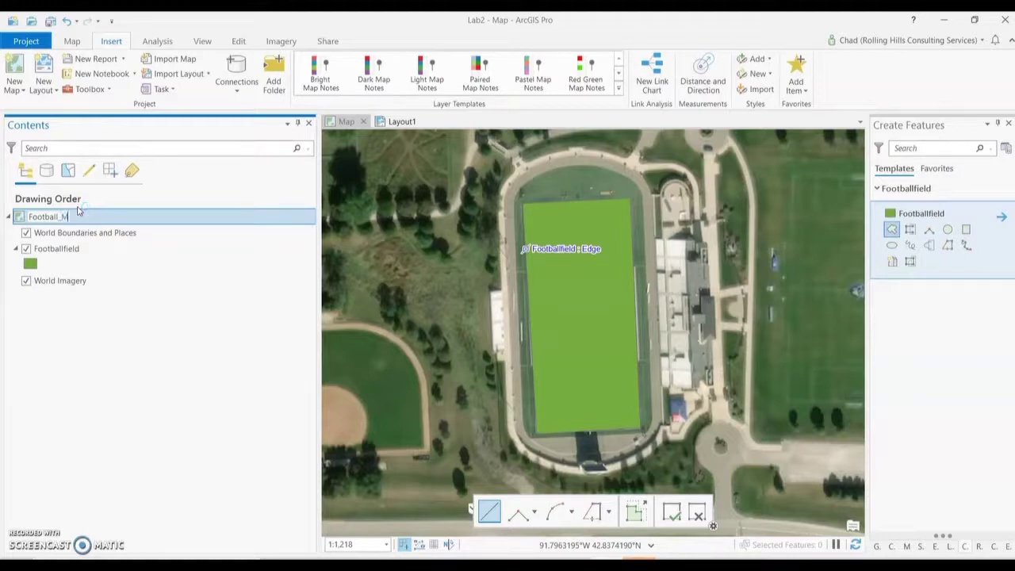
pyautogui.click(108, 344)
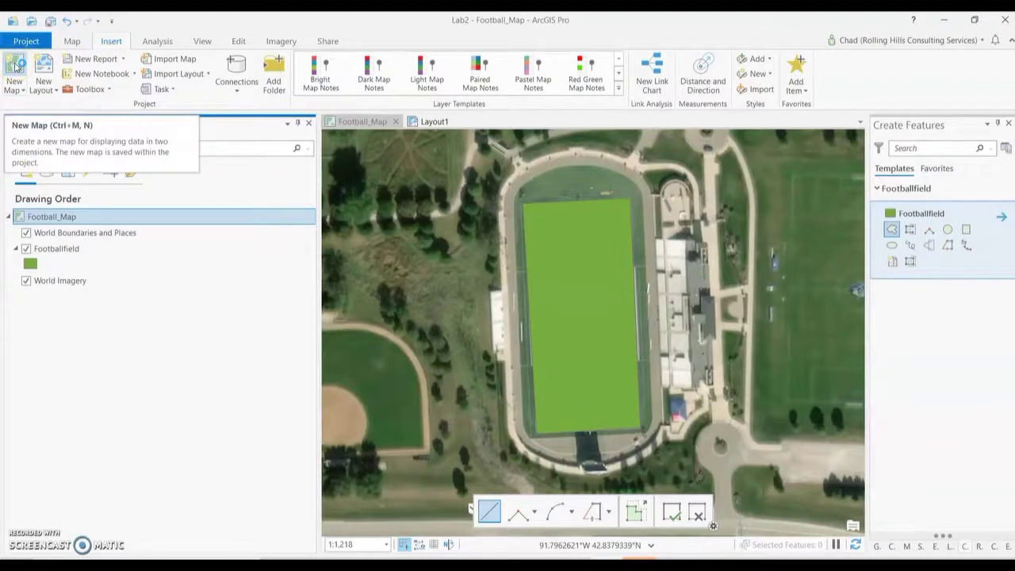
# Step: Place a Football_Map map frame at the 1:1,218 view scale across the upper part of Layout1, about 8 inches wide
pyautogui.click(435, 123)
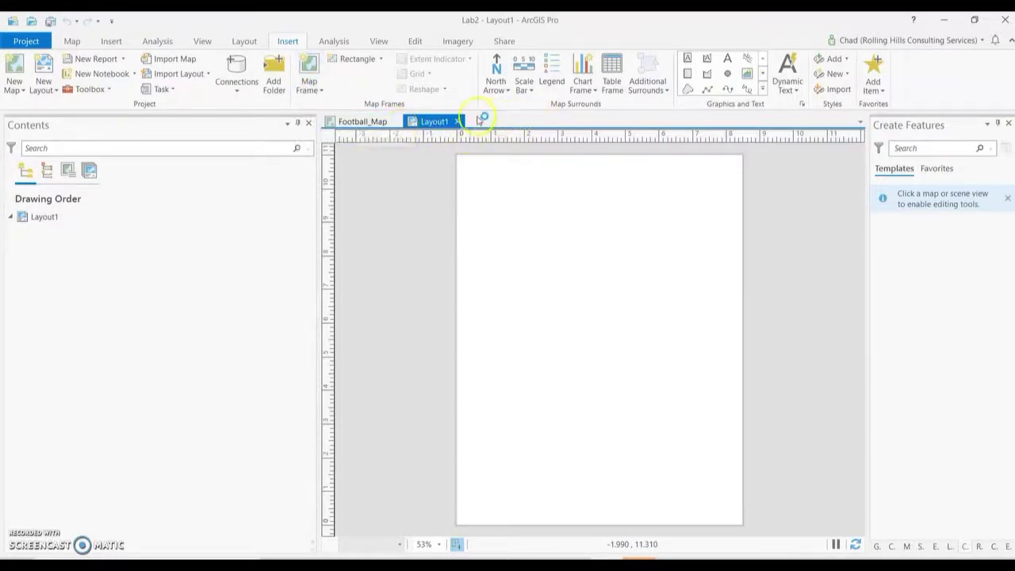
pyautogui.click(324, 92)
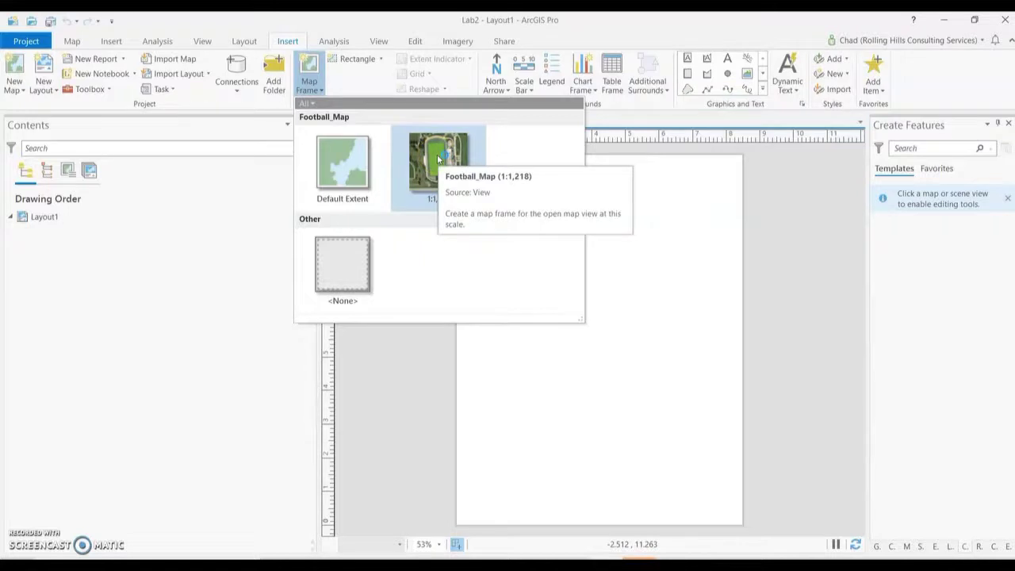
pyautogui.click(438, 160)
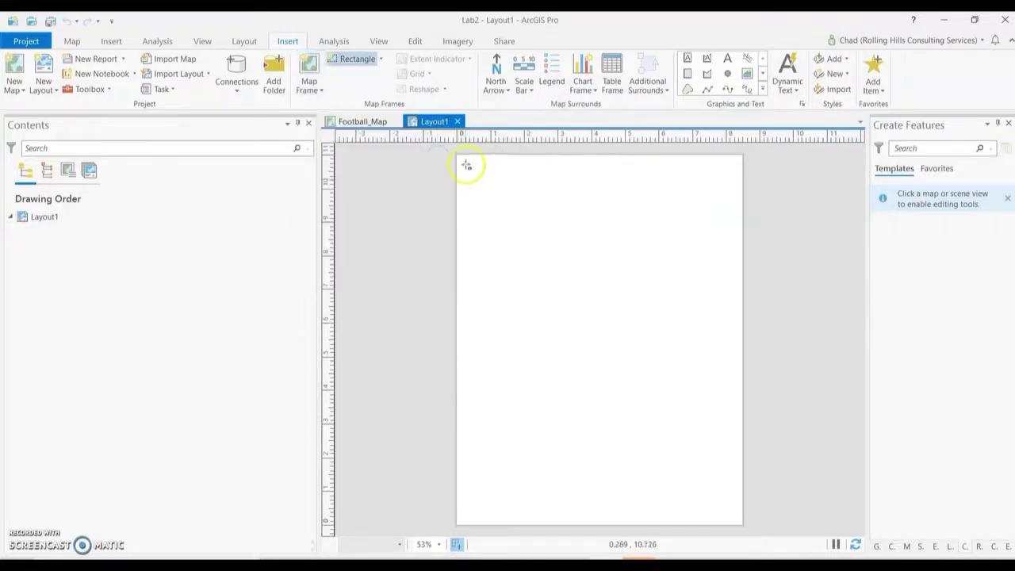
pyautogui.moveTo(468, 189); pyautogui.dragTo(736, 401)
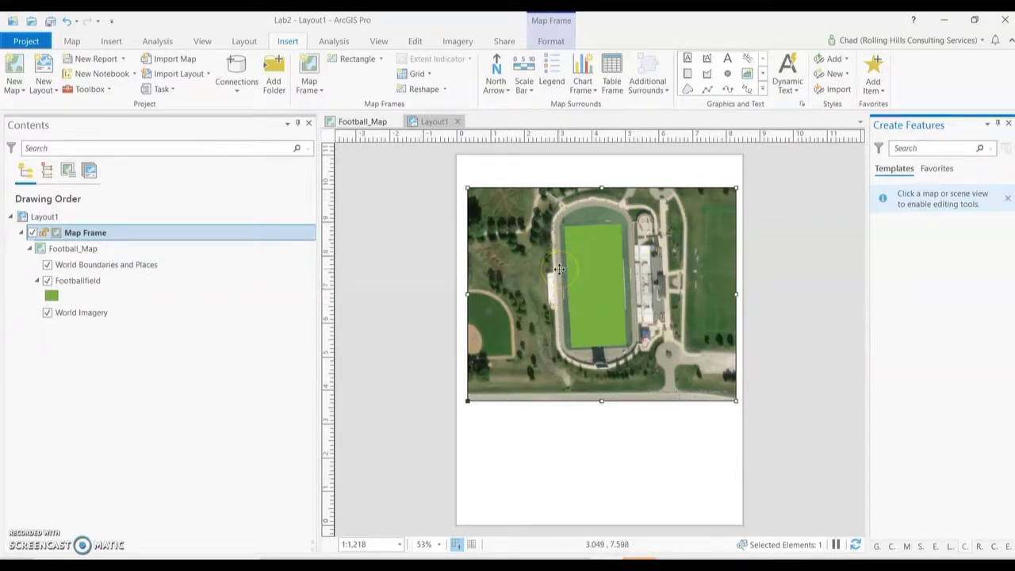
# Step: Insert the north arrow style with the N below its pointer and place it in the map frame's upper-right corner
pyautogui.click(500, 79)
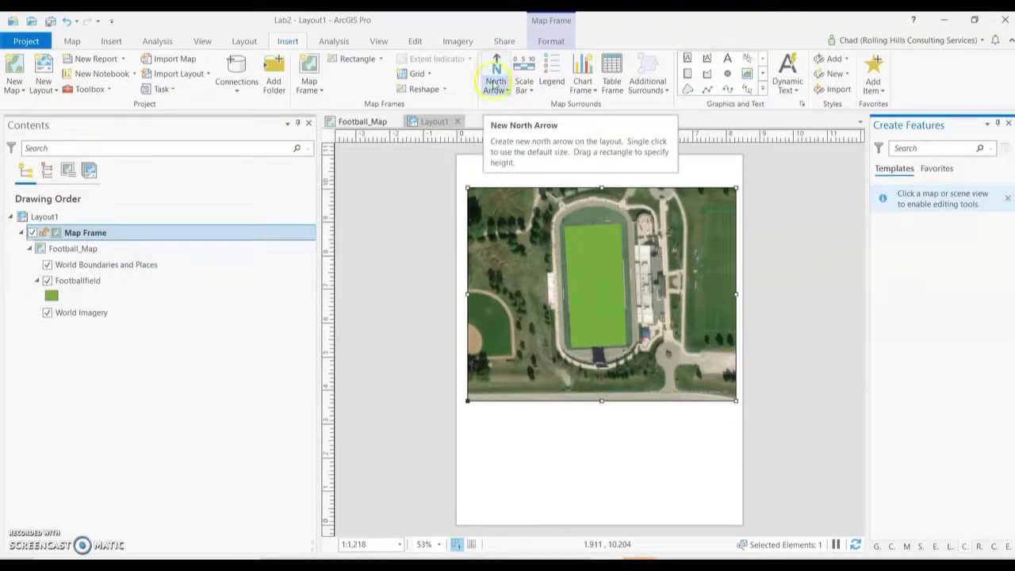
pyautogui.click(496, 79)
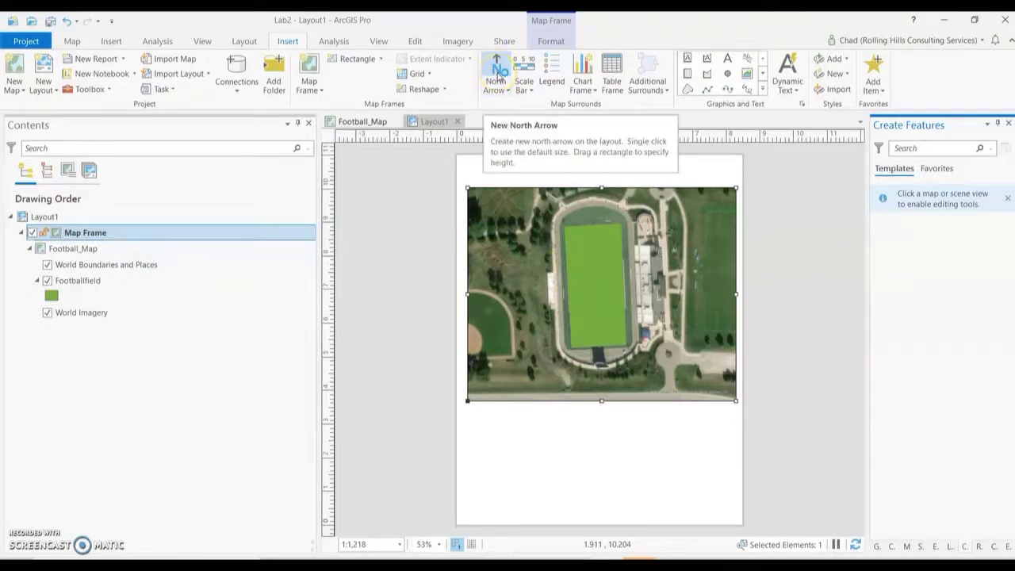
pyautogui.click(498, 71)
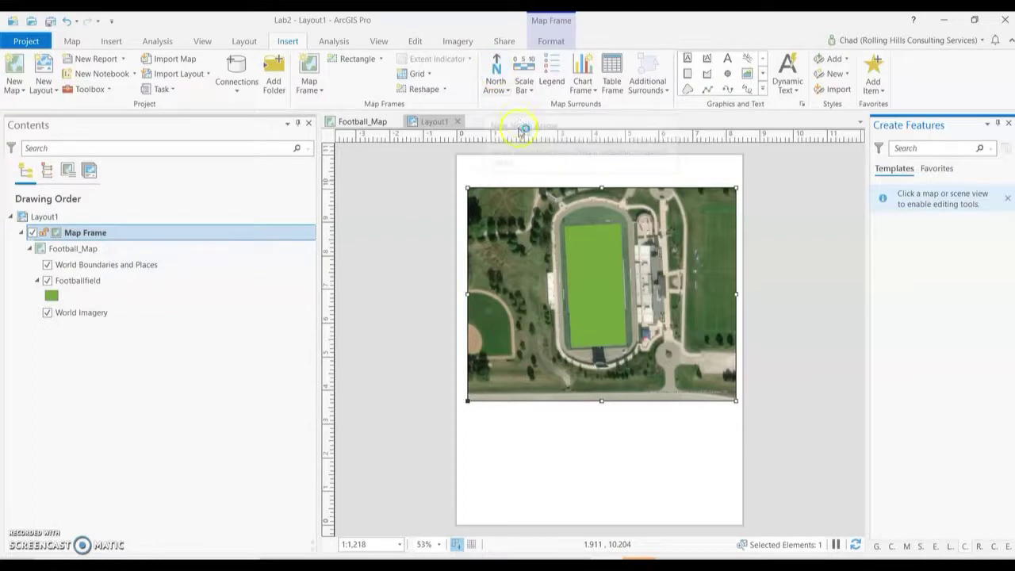
pyautogui.click(508, 92)
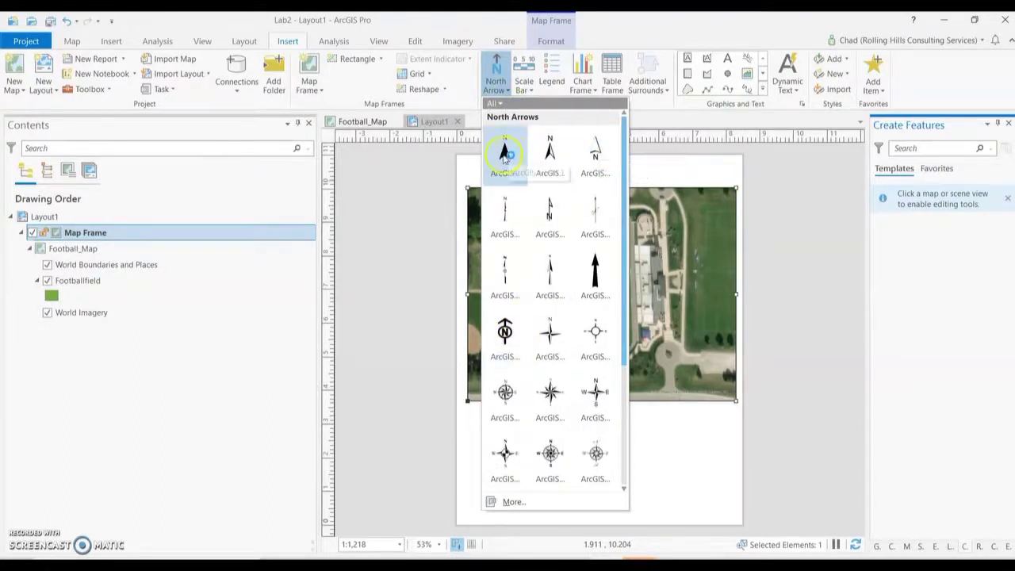
pyautogui.click(595, 153)
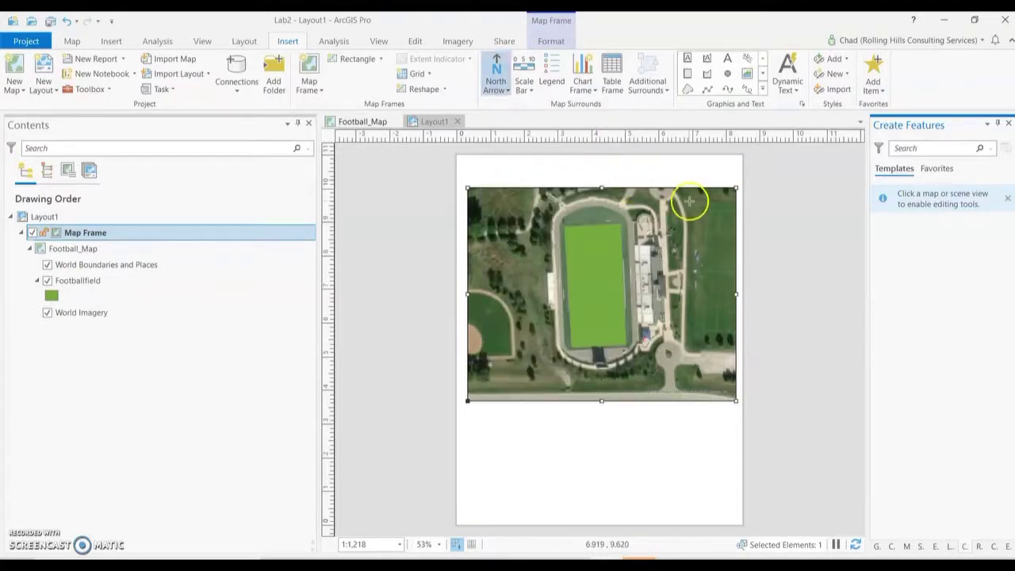
pyautogui.moveTo(694, 413); pyautogui.dragTo(726, 465)
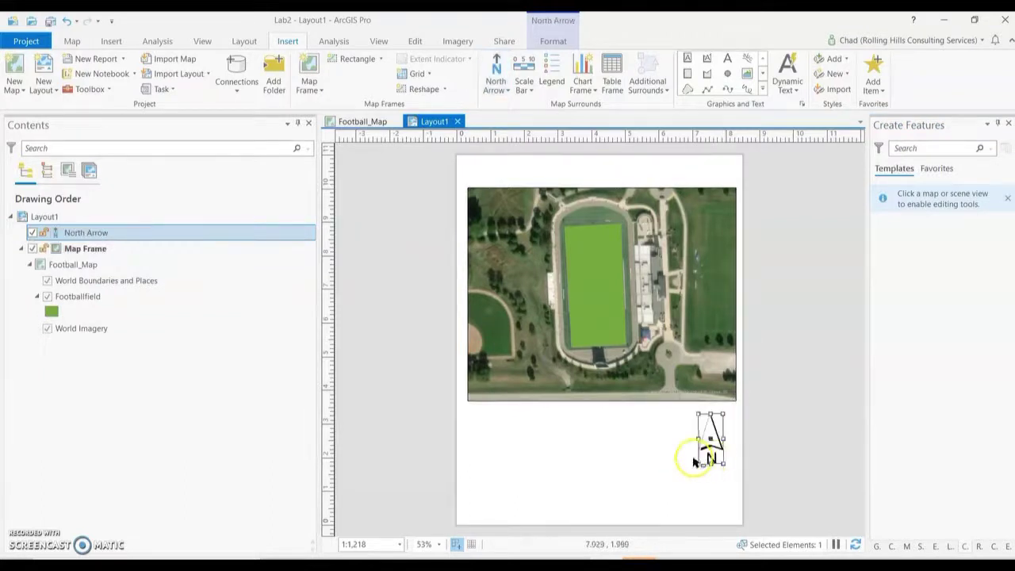
pyautogui.moveTo(702, 444); pyautogui.dragTo(717, 232)
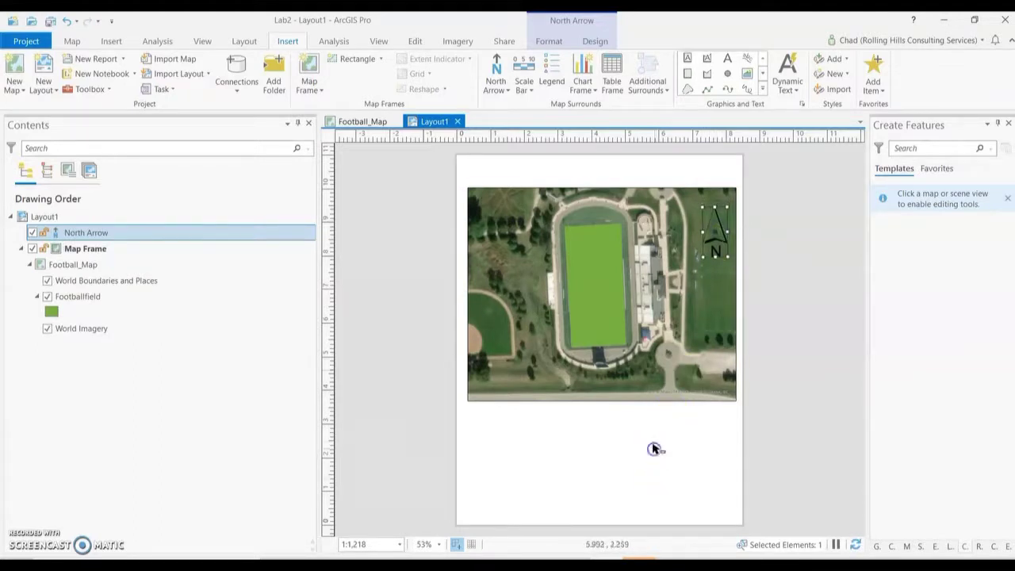
pyautogui.click(628, 417)
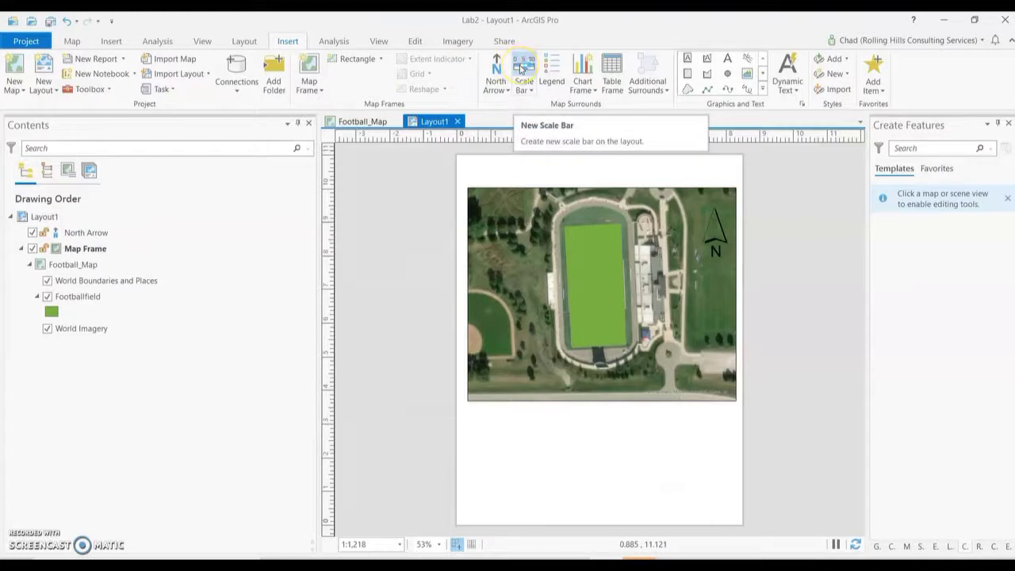
pyautogui.click(529, 92)
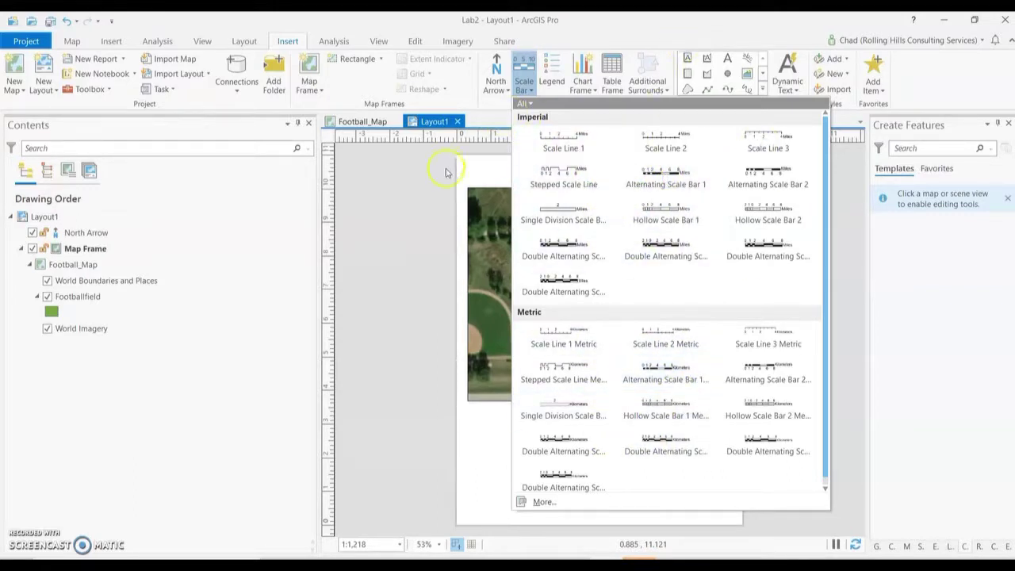
pyautogui.click(471, 165)
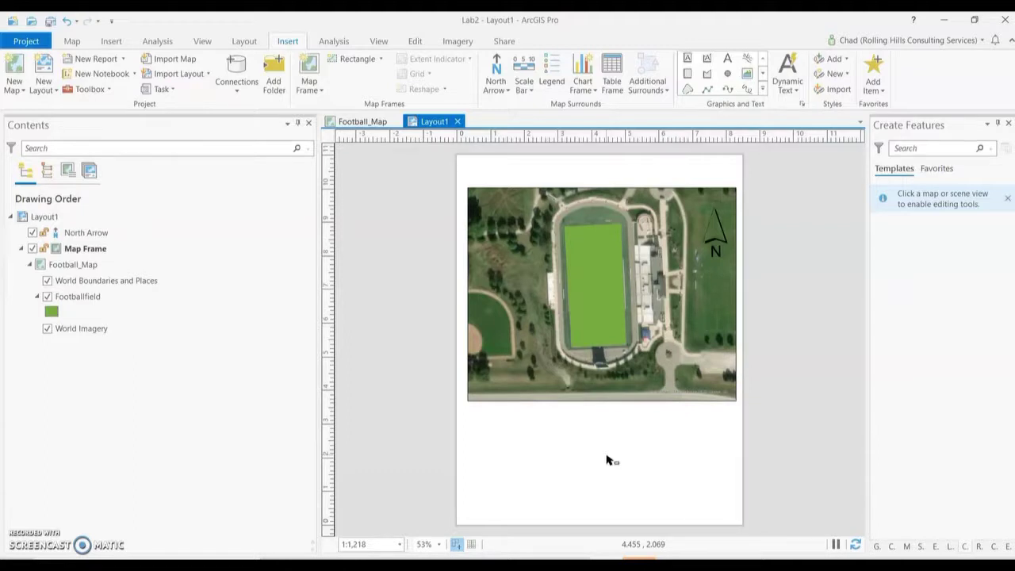
pyautogui.click(615, 120)
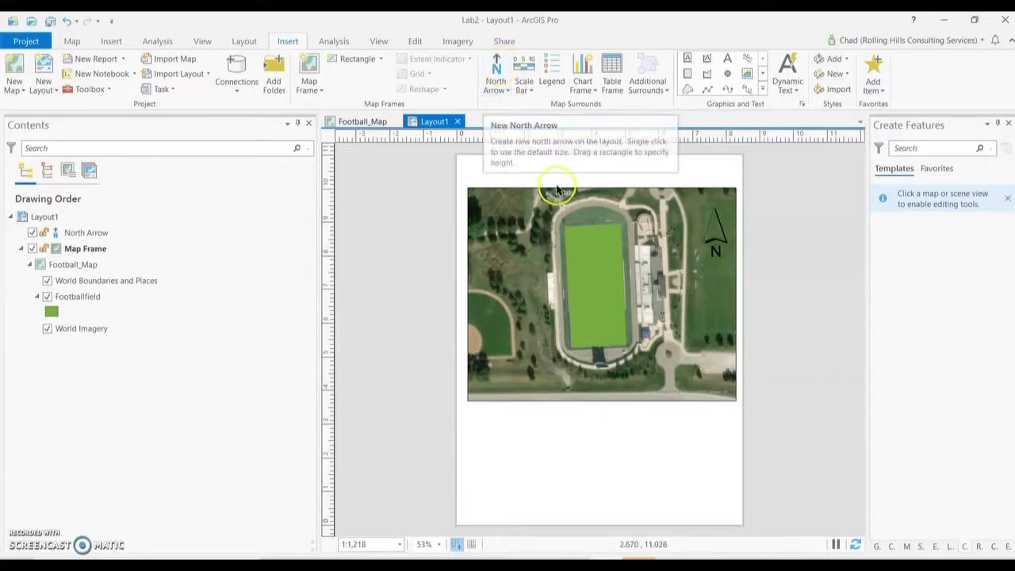
pyautogui.click(496, 69)
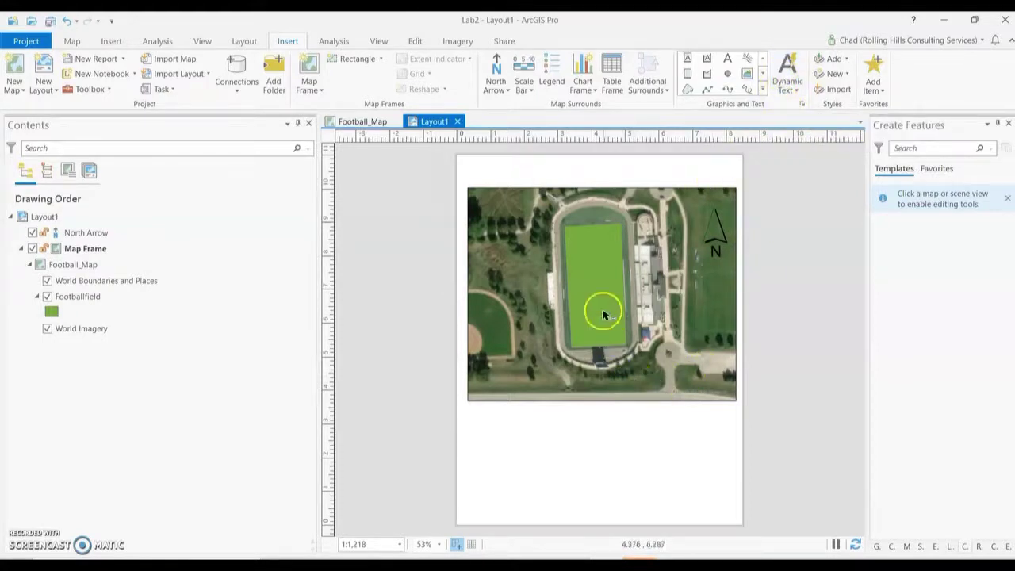
pyautogui.click(524, 70)
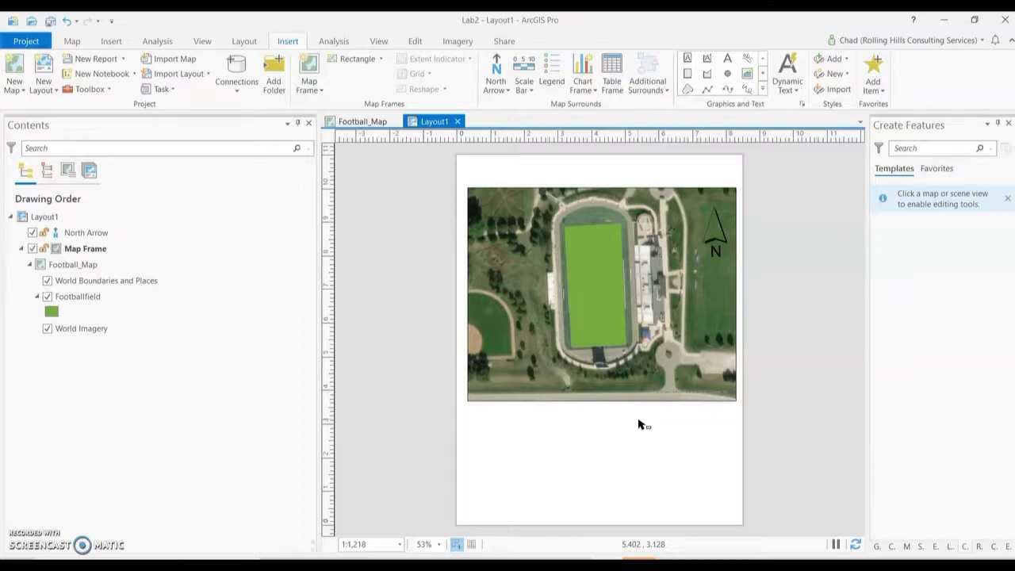
pyautogui.click(362, 121)
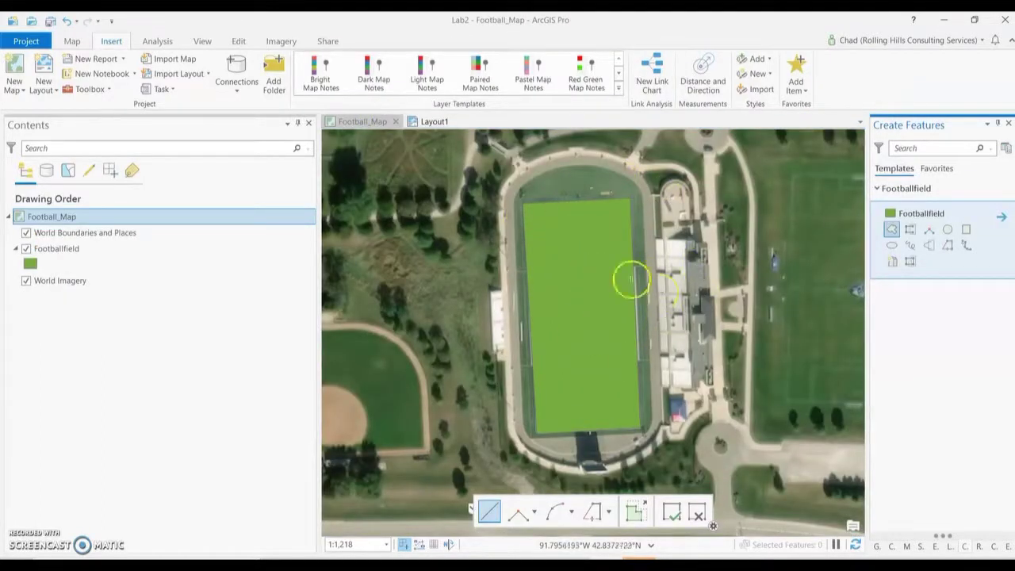
pyautogui.click(408, 123)
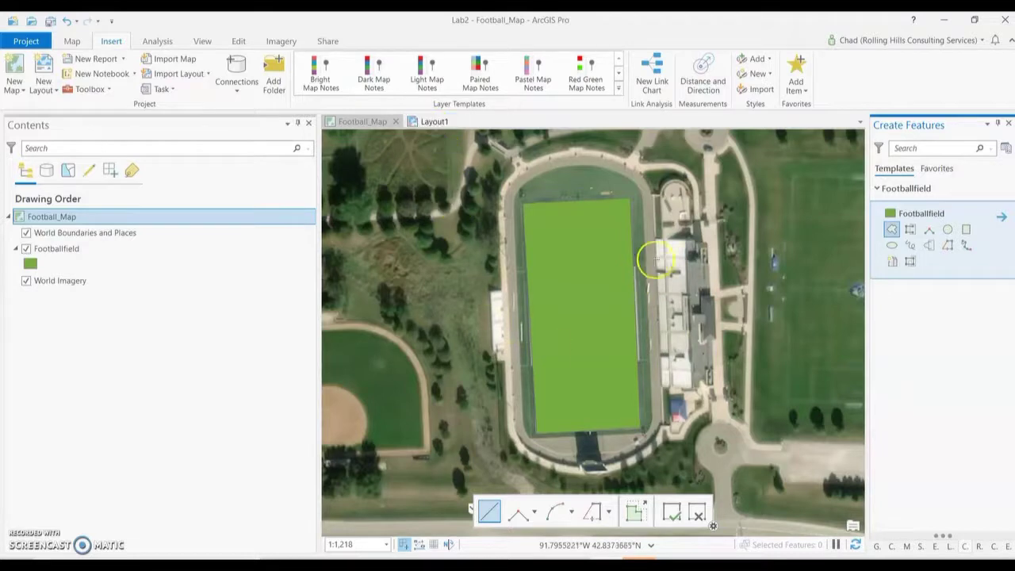
pyautogui.click(432, 122)
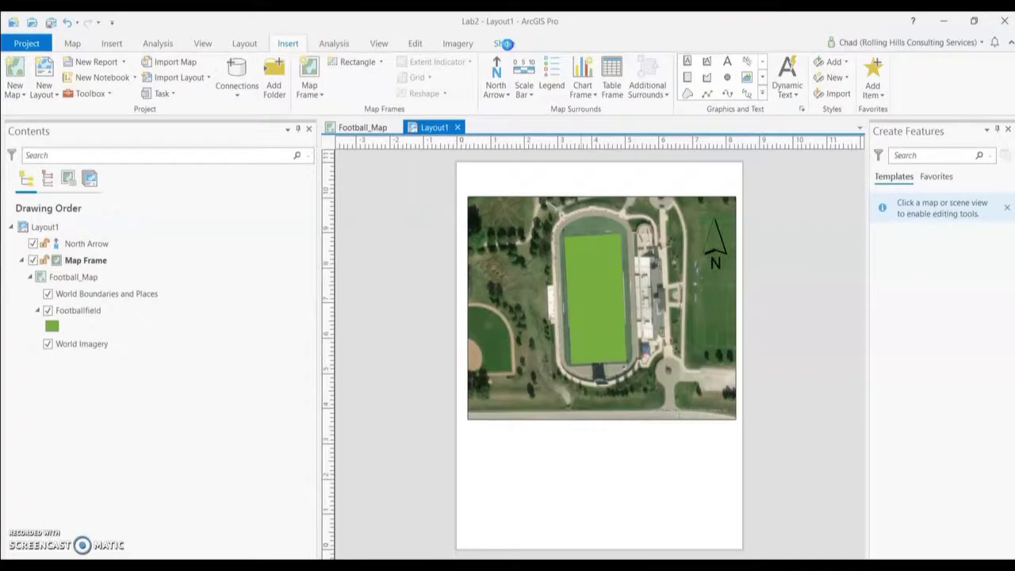
# Step: Start exporting Layout1 with JPEG as the file type
pyautogui.click(506, 44)
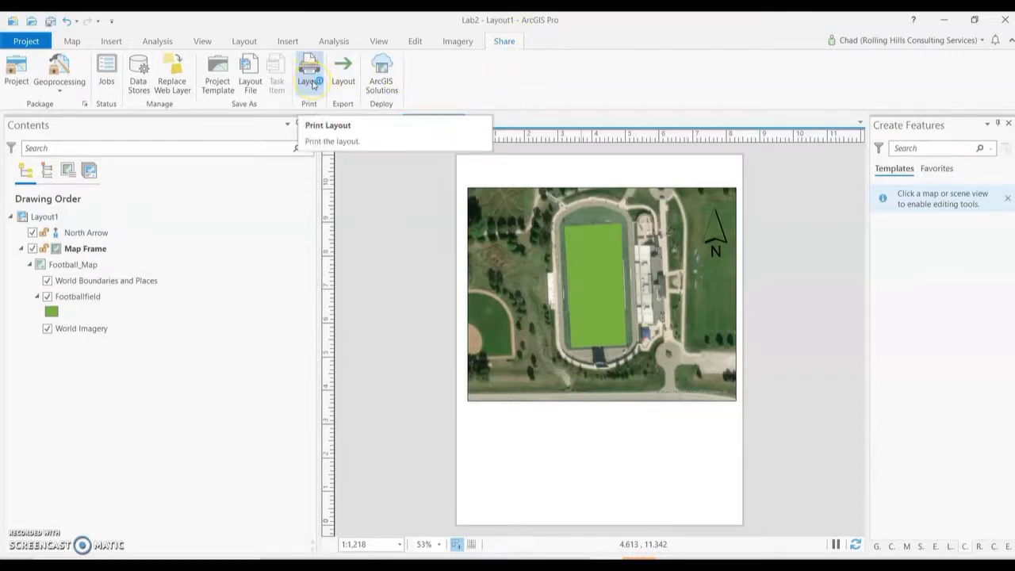
pyautogui.click(349, 90)
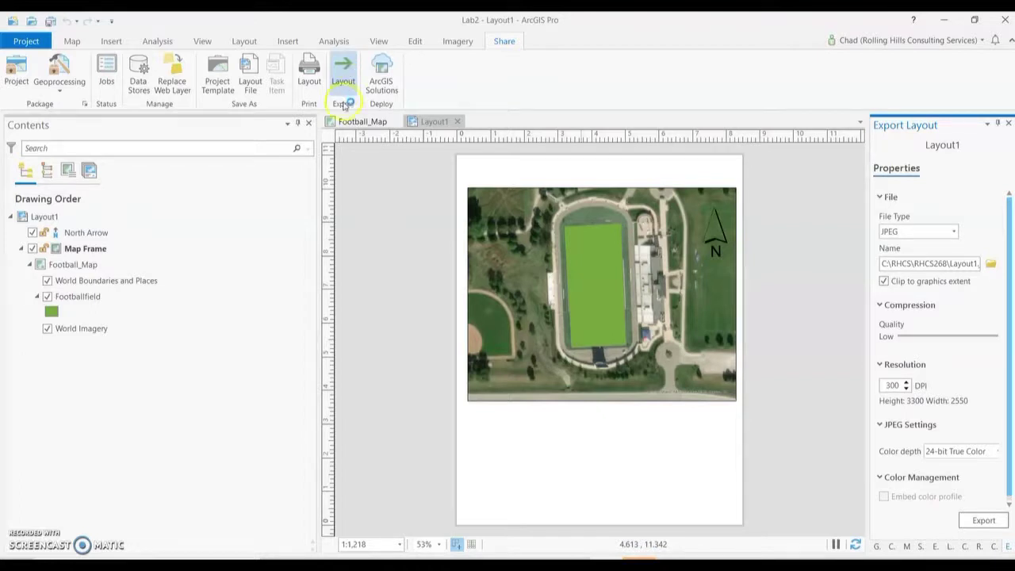
pyautogui.moveTo(980, 112); pyautogui.dragTo(912, 117)
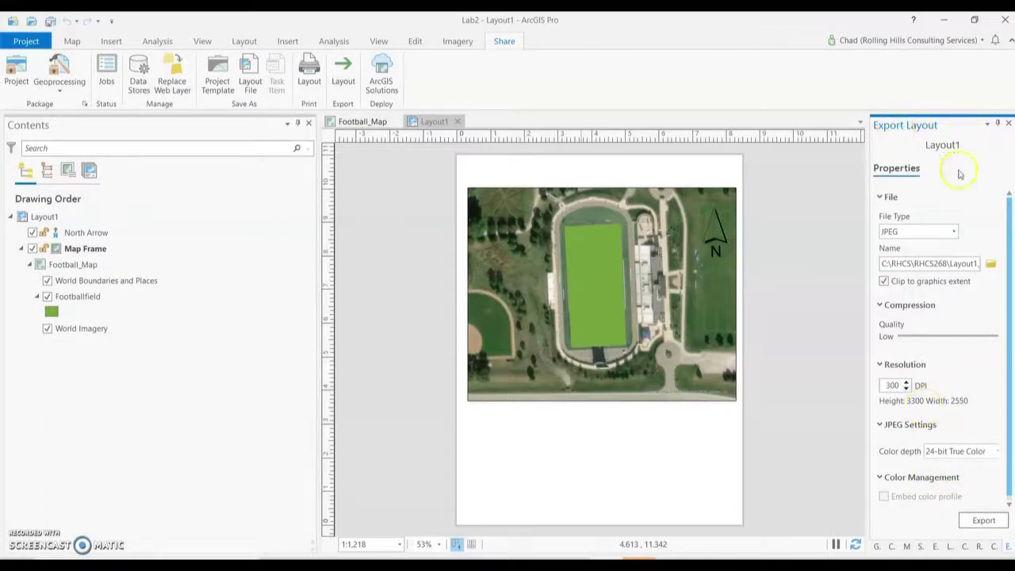
pyautogui.click(955, 232)
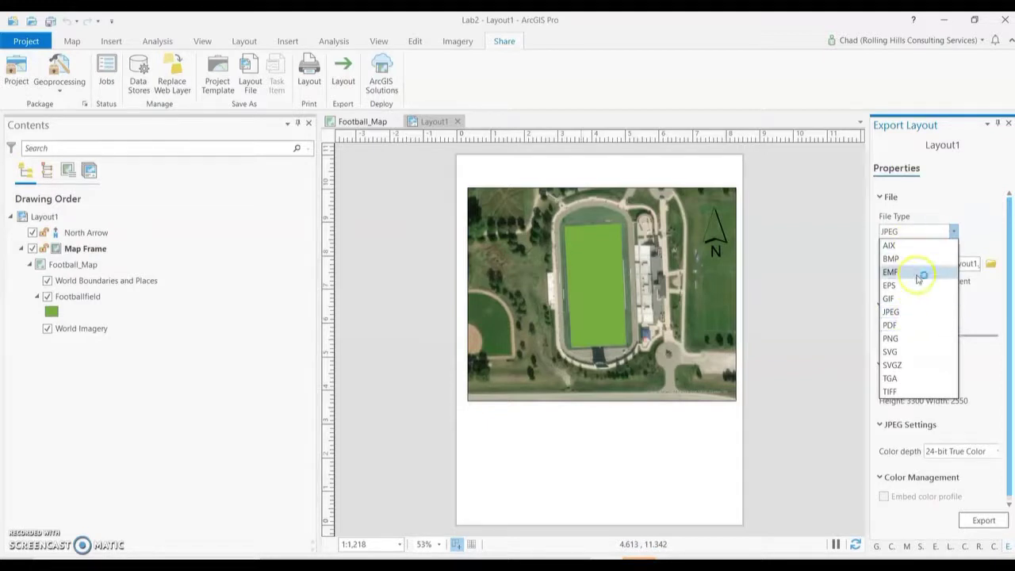
pyautogui.click(913, 303)
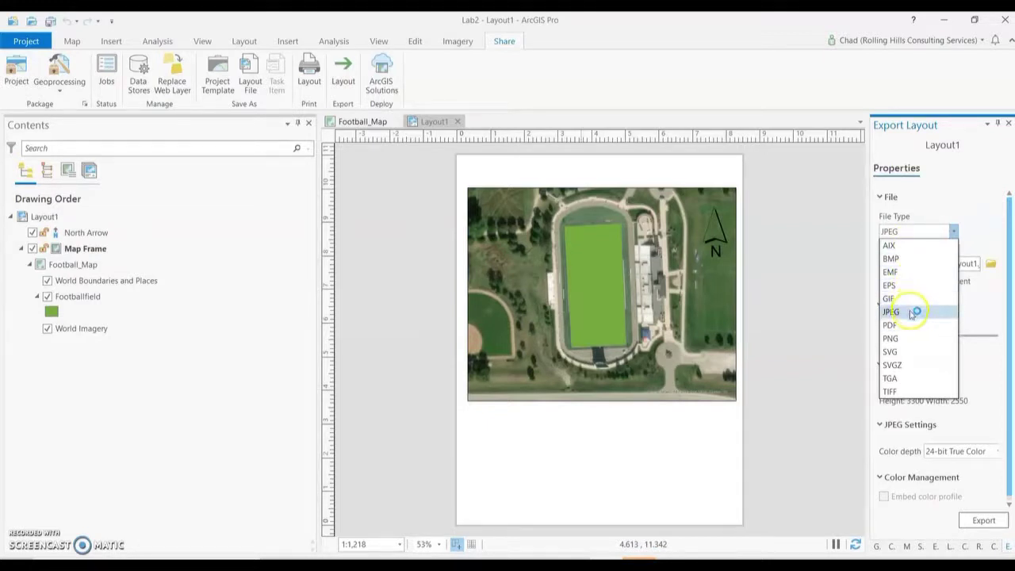
pyautogui.click(949, 208)
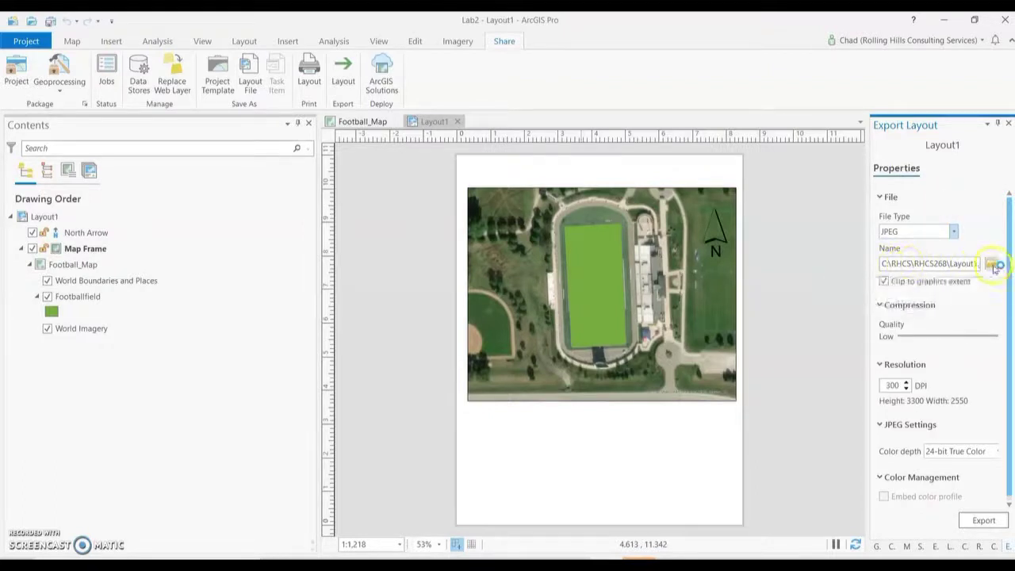
# Step: Set the export file to Lab2Map.jpg in the C:\ChadsGIS folder and export the layout
pyautogui.click(992, 266)
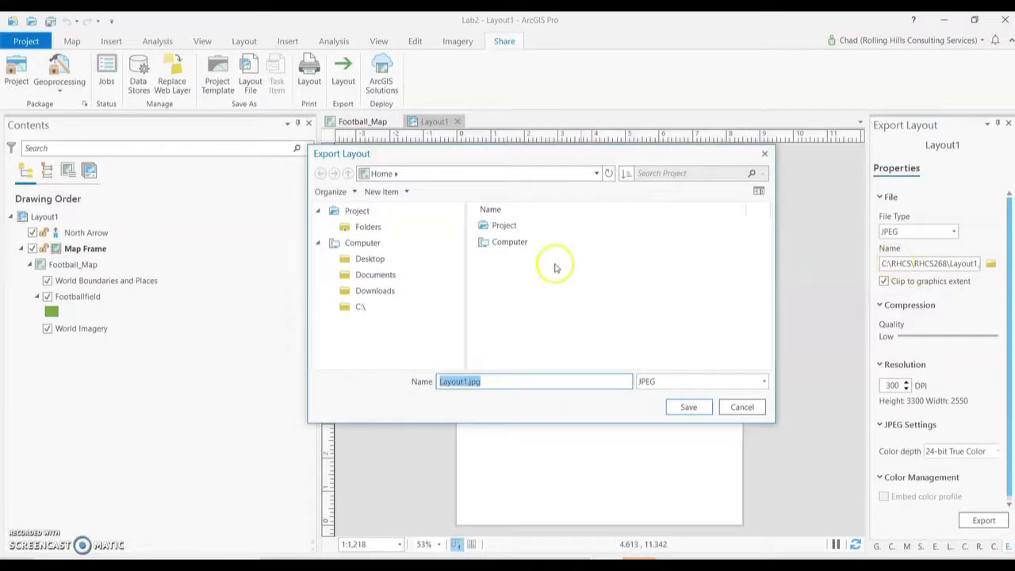
pyautogui.click(366, 306)
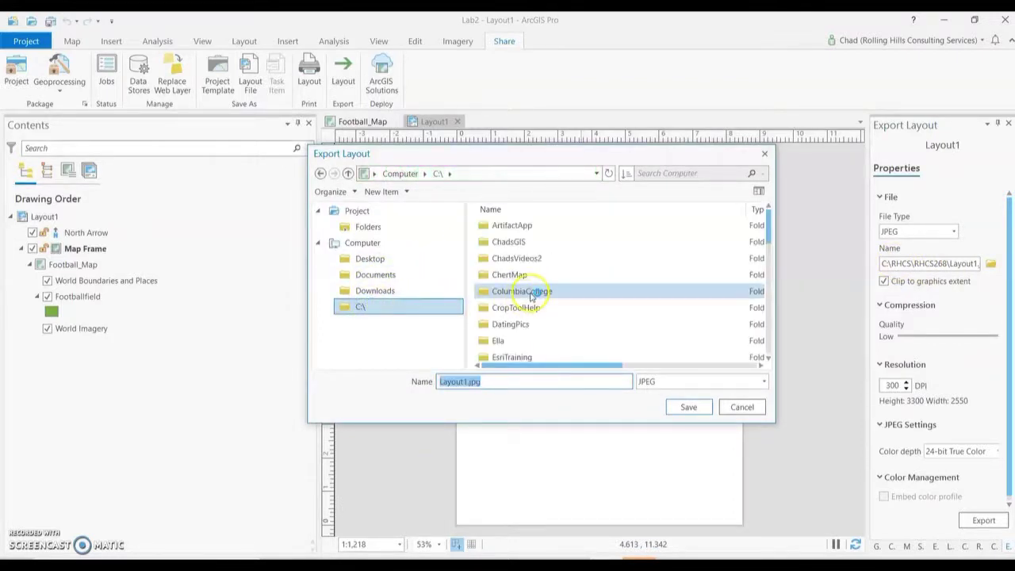
pyautogui.click(531, 295)
pyautogui.doubleClick(517, 243)
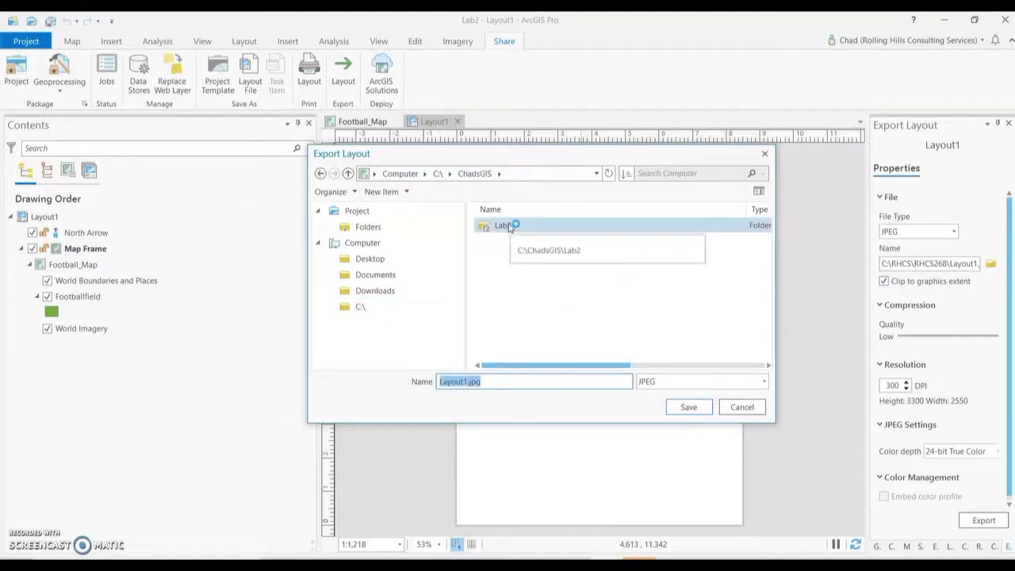
pyautogui.click(467, 382)
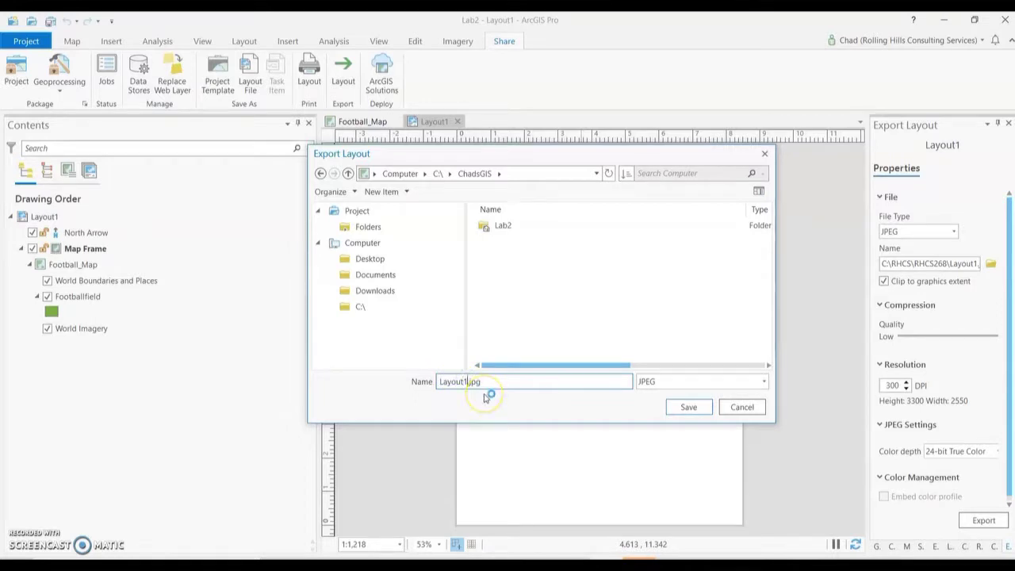
pyautogui.press('BackSpace')
pyautogui.press('BackSpace')
pyautogui.click(693, 408)
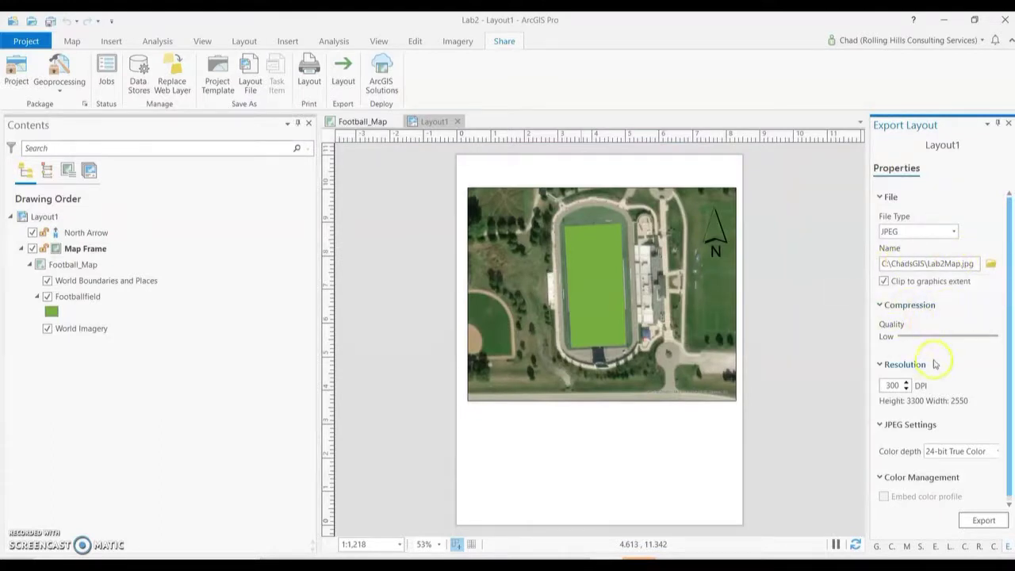
pyautogui.moveTo(923, 336); pyautogui.dragTo(967, 340)
pyautogui.click(984, 521)
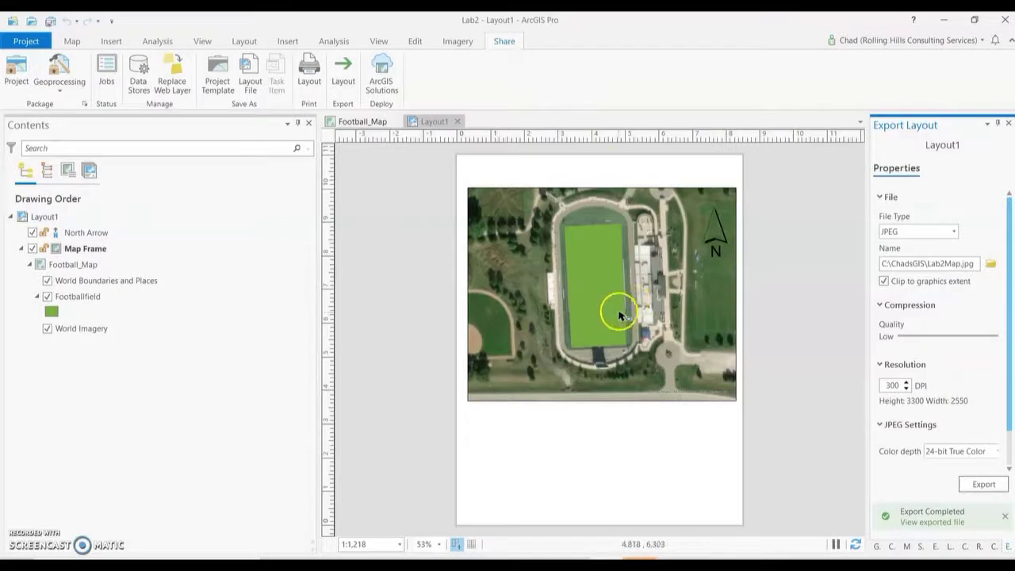
pyautogui.click(292, 45)
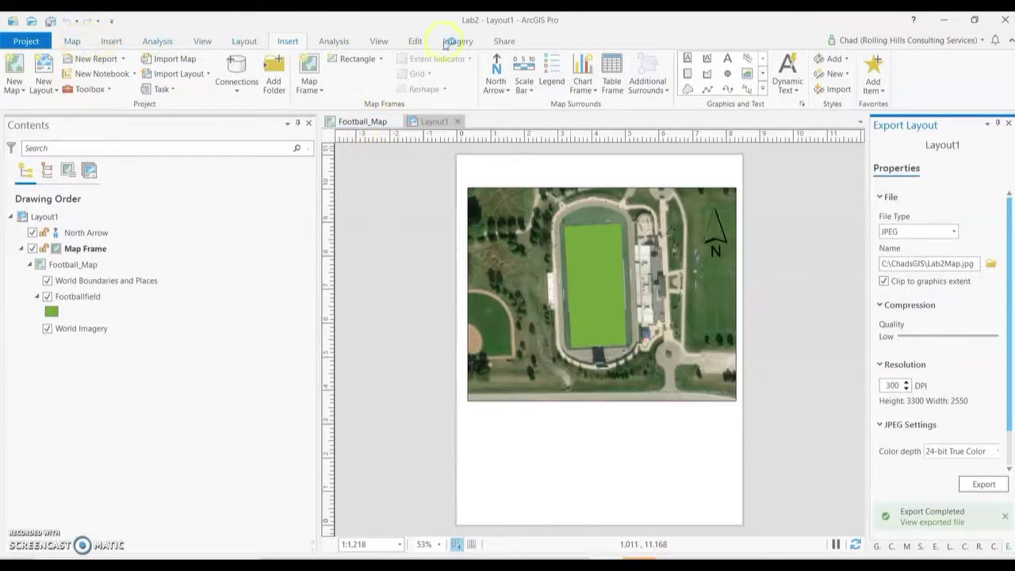
pyautogui.click(379, 122)
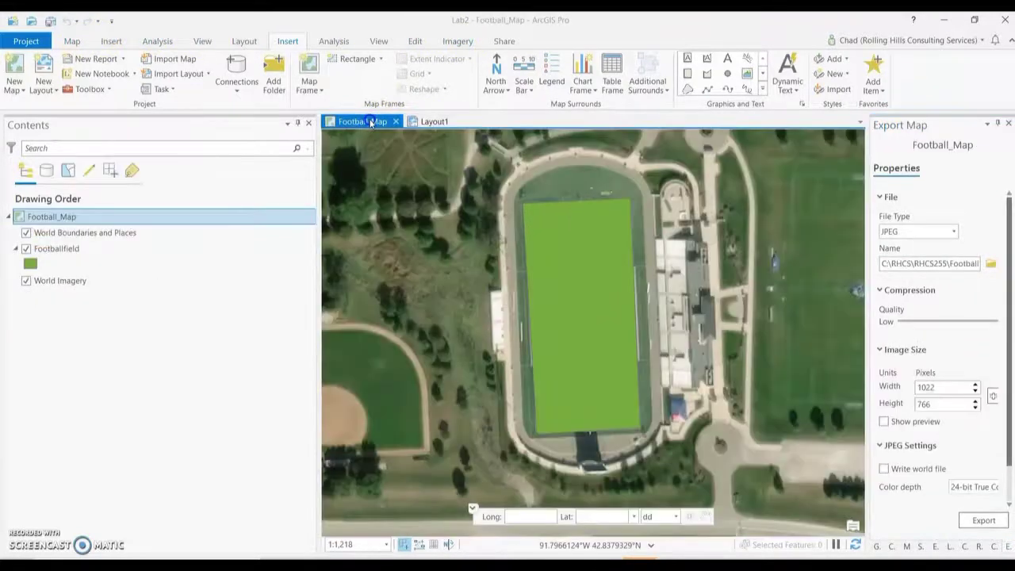
pyautogui.click(426, 122)
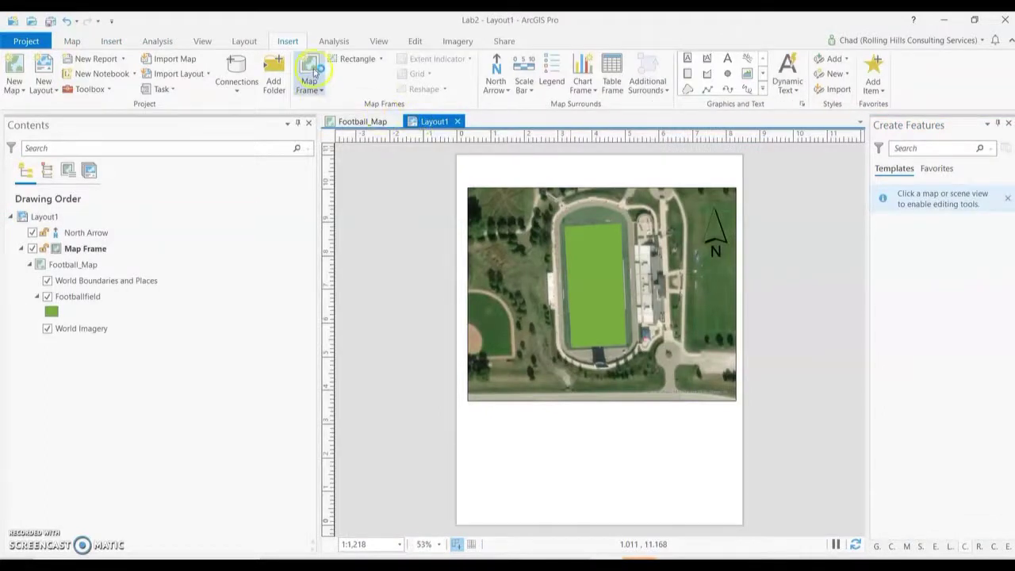
# Step: Switch from Layout1 to the Football_Map view and display the Lab2 folder contents in the project catalog
pyautogui.click(357, 83)
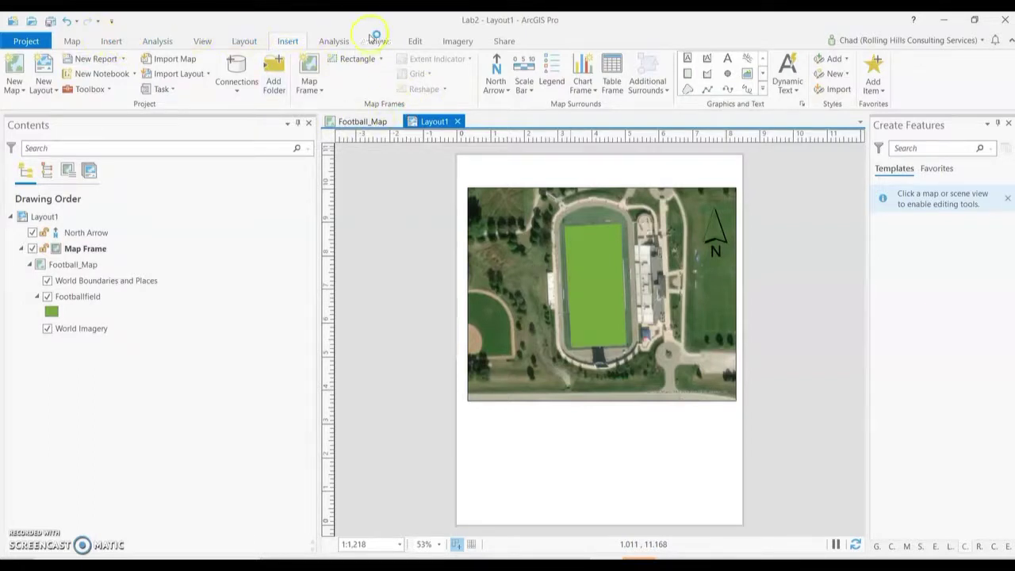
pyautogui.click(365, 123)
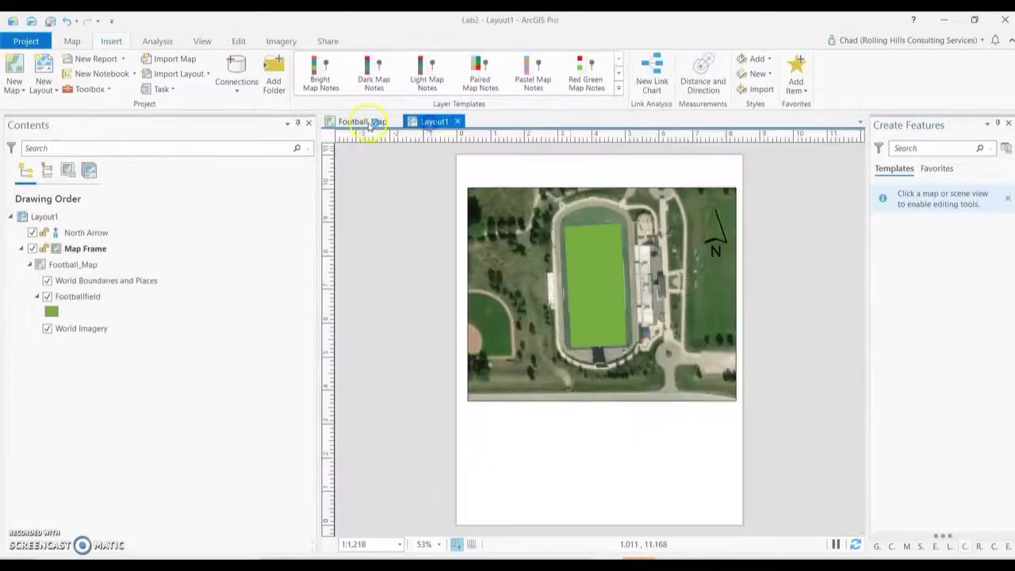
pyautogui.click(368, 122)
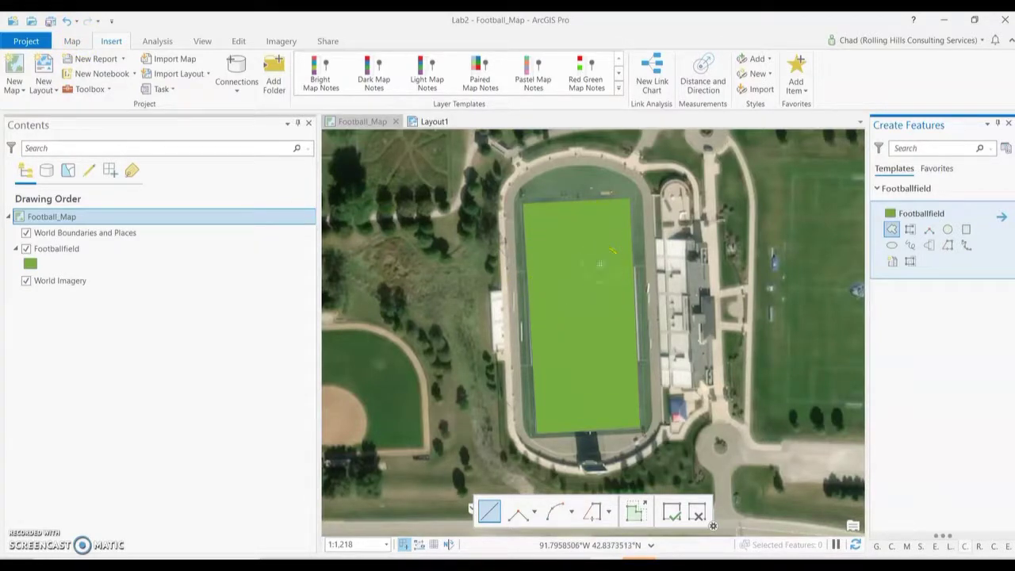
pyautogui.click(893, 547)
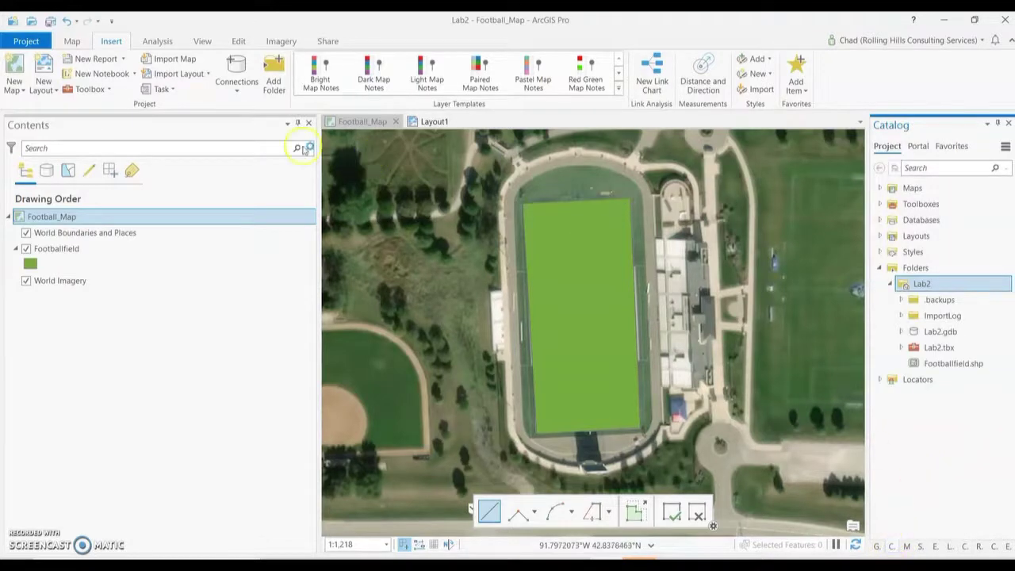
pyautogui.click(203, 41)
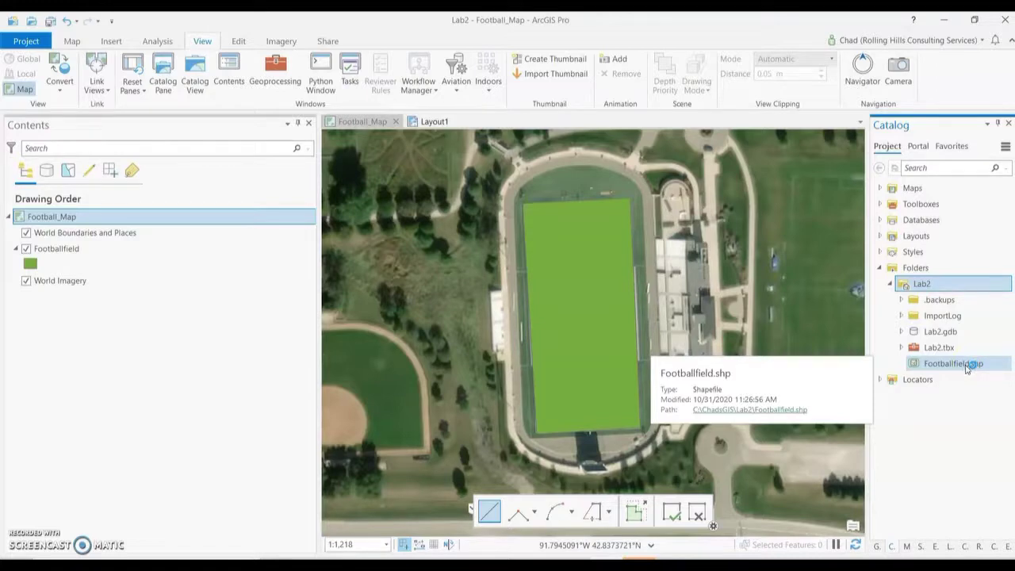
pyautogui.moveTo(967, 368); pyautogui.dragTo(712, 238)
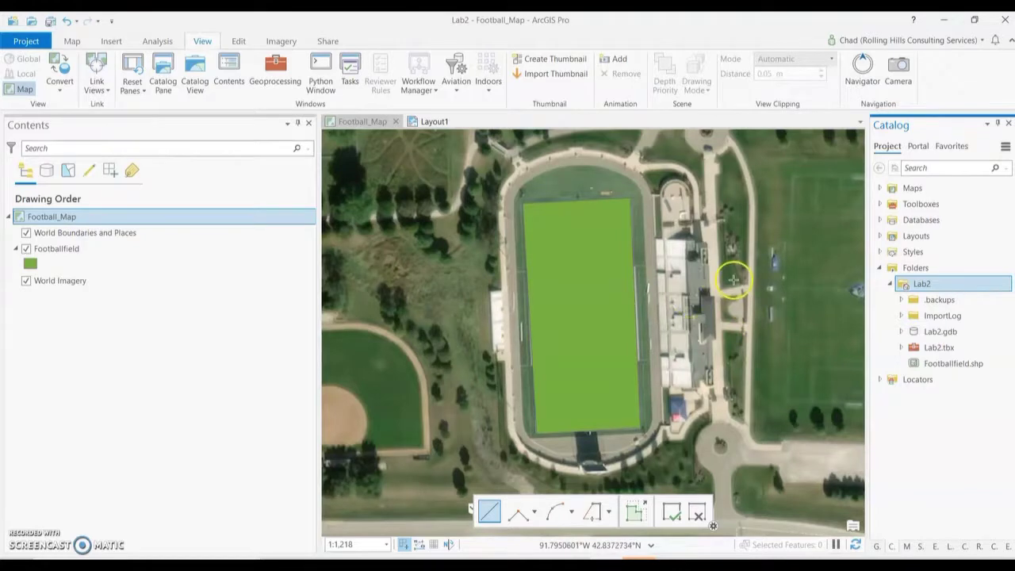
pyautogui.click(569, 257)
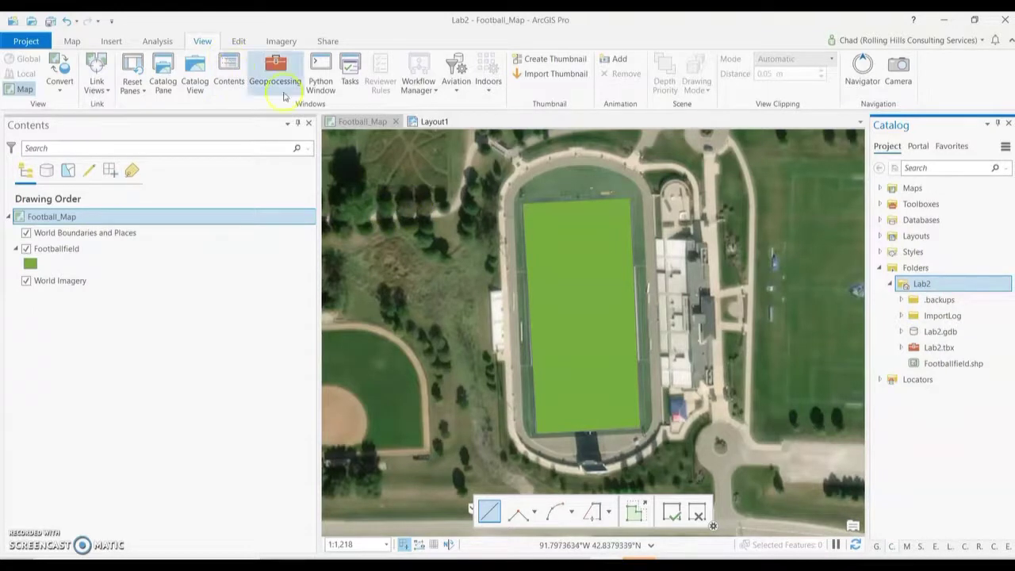
pyautogui.click(244, 41)
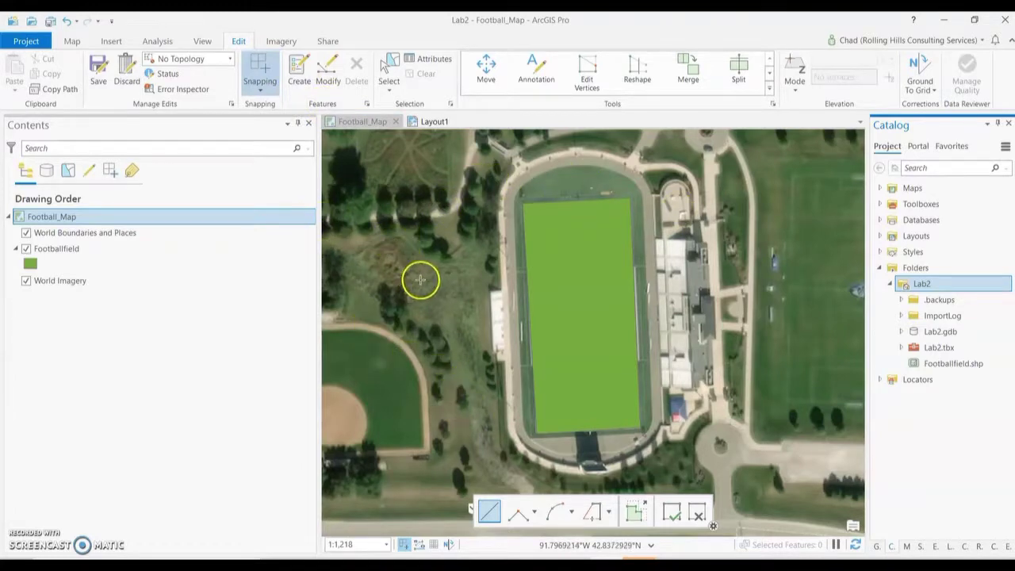
pyautogui.click(426, 206)
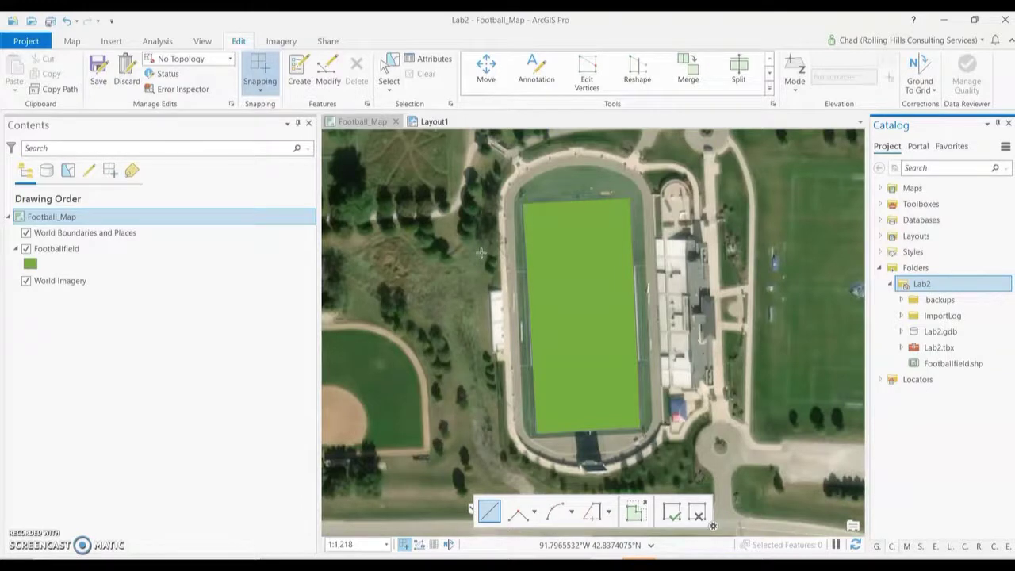
pyautogui.click(432, 122)
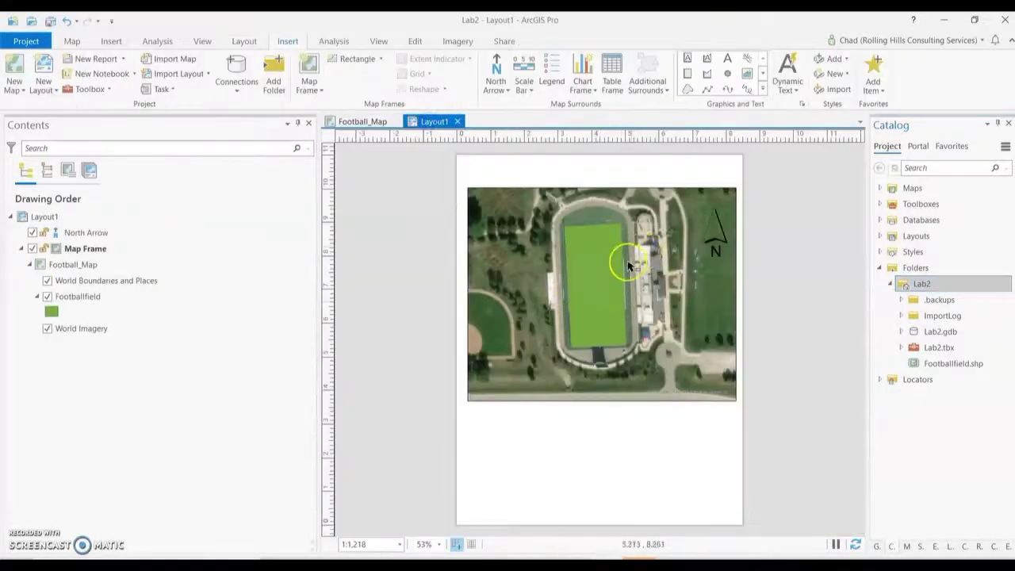
# Step: Insert a new map into the Lab2 project from the Football_Map view
pyautogui.click(359, 121)
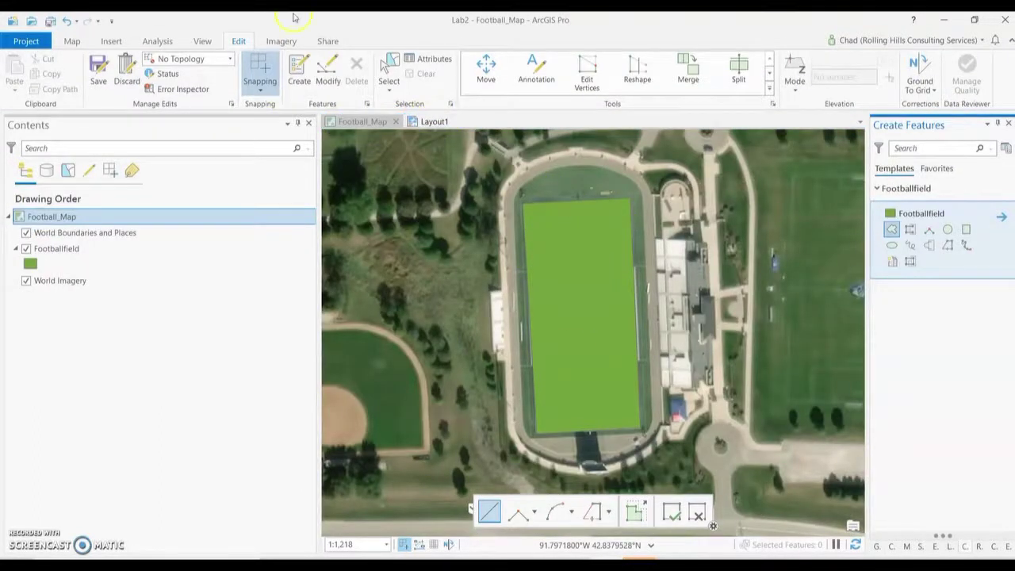
pyautogui.click(111, 41)
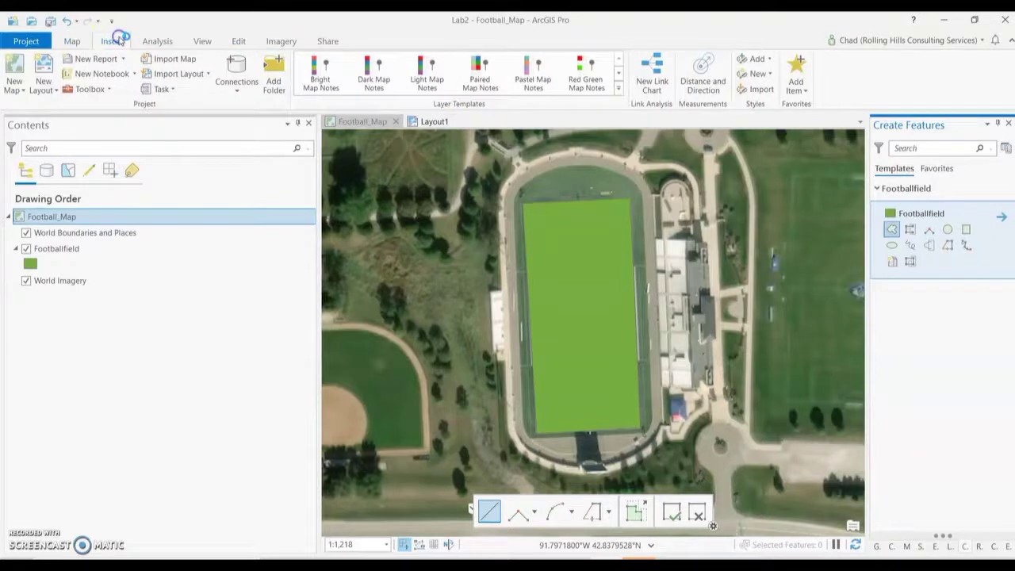
pyautogui.click(16, 79)
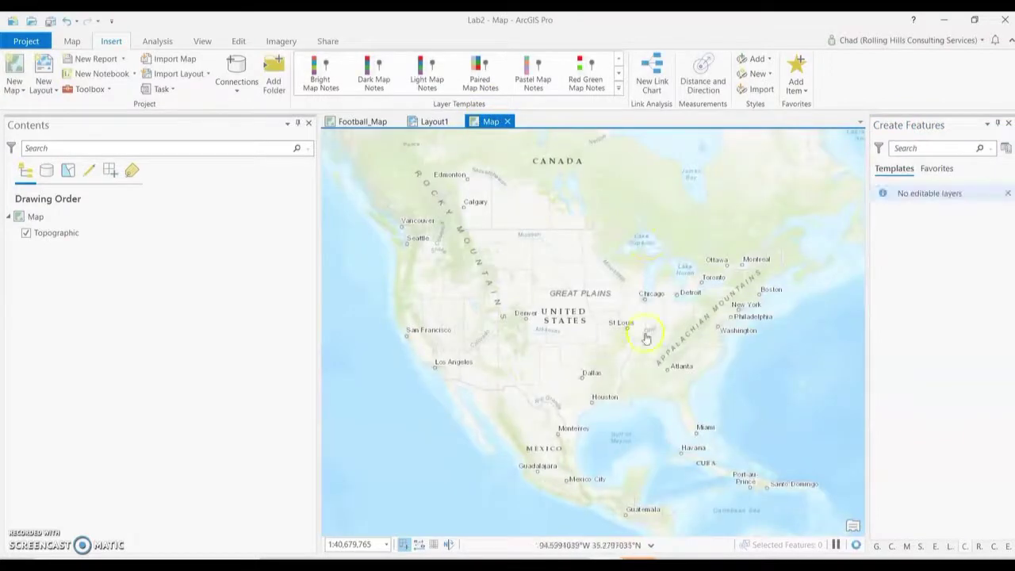
# Step: Compare the Football_Map view with the newly inserted map and display the project catalog again
pyautogui.click(357, 122)
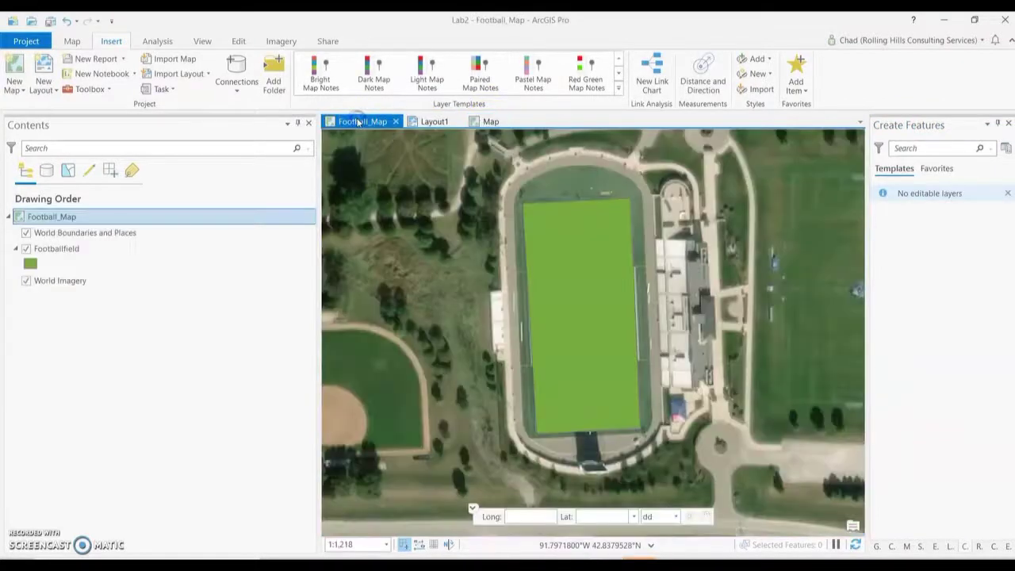
pyautogui.click(491, 123)
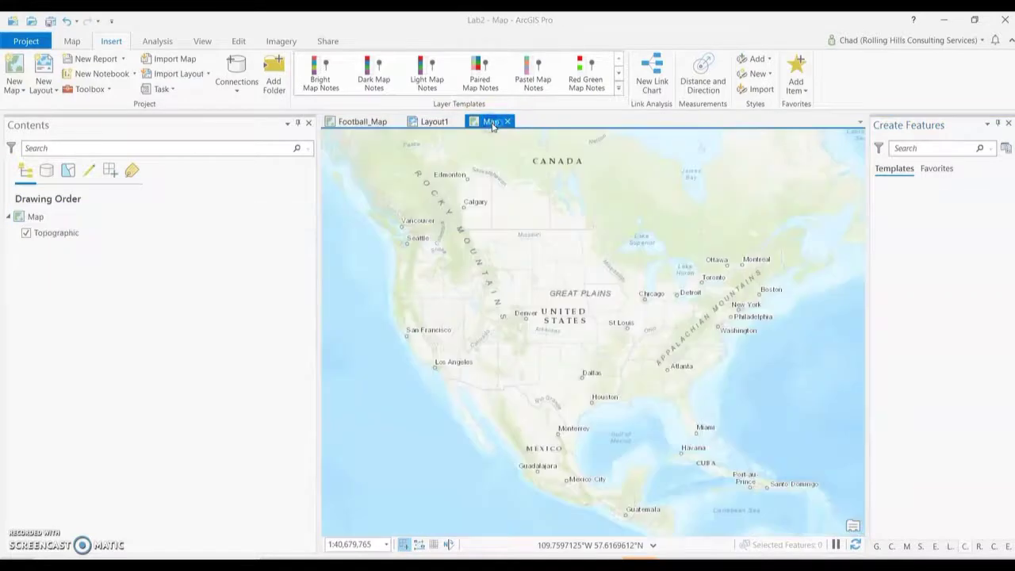
pyautogui.click(361, 121)
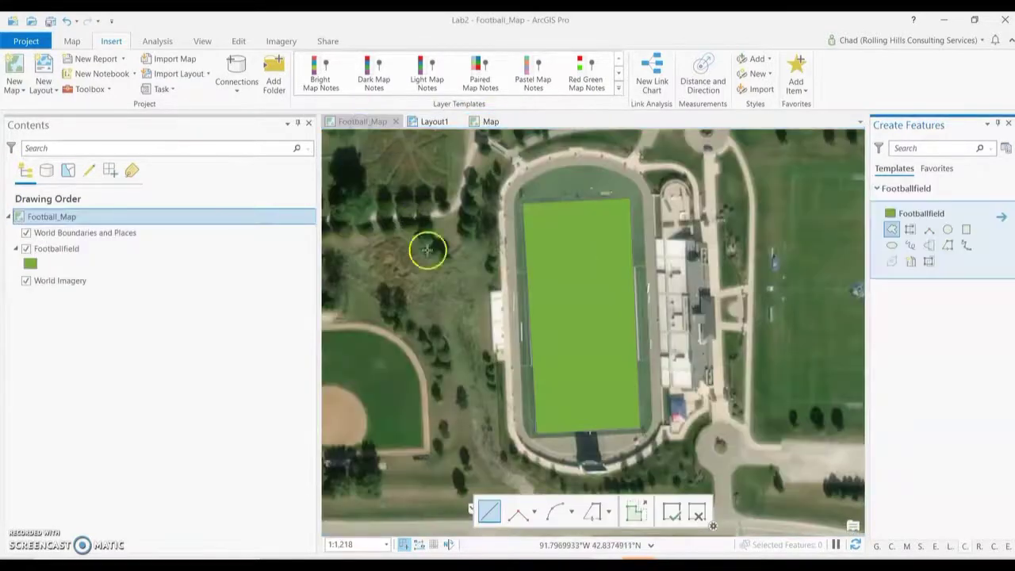
pyautogui.click(491, 121)
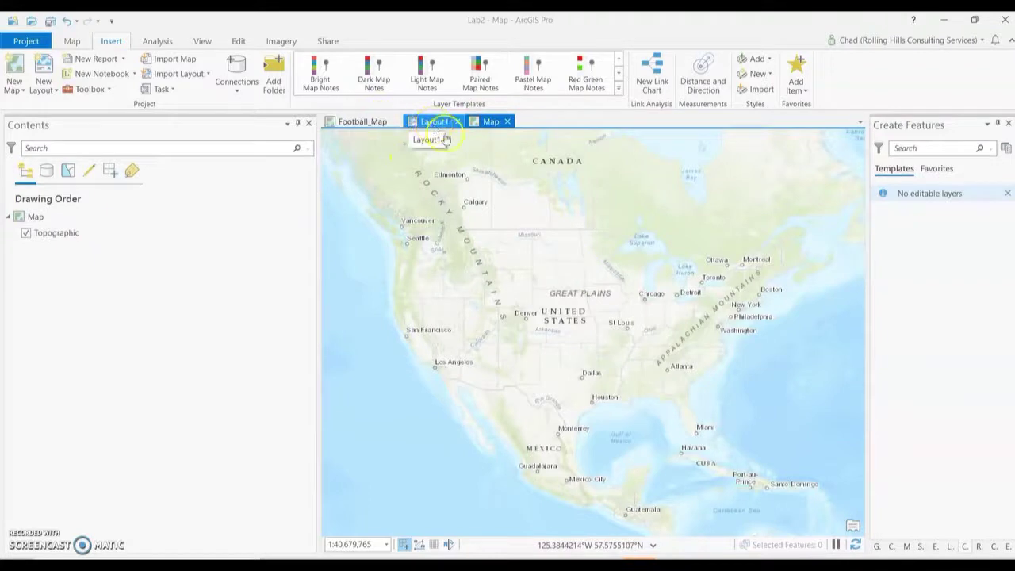
pyautogui.click(892, 545)
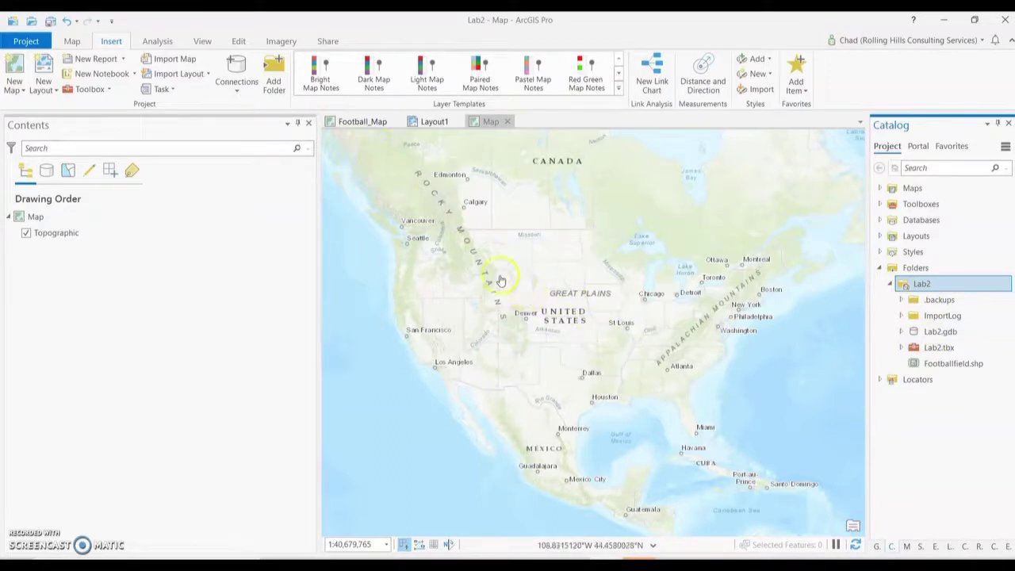
# Step: Return to Layout1 and review the page sizes offered for a new layout without adding one
pyautogui.click(434, 121)
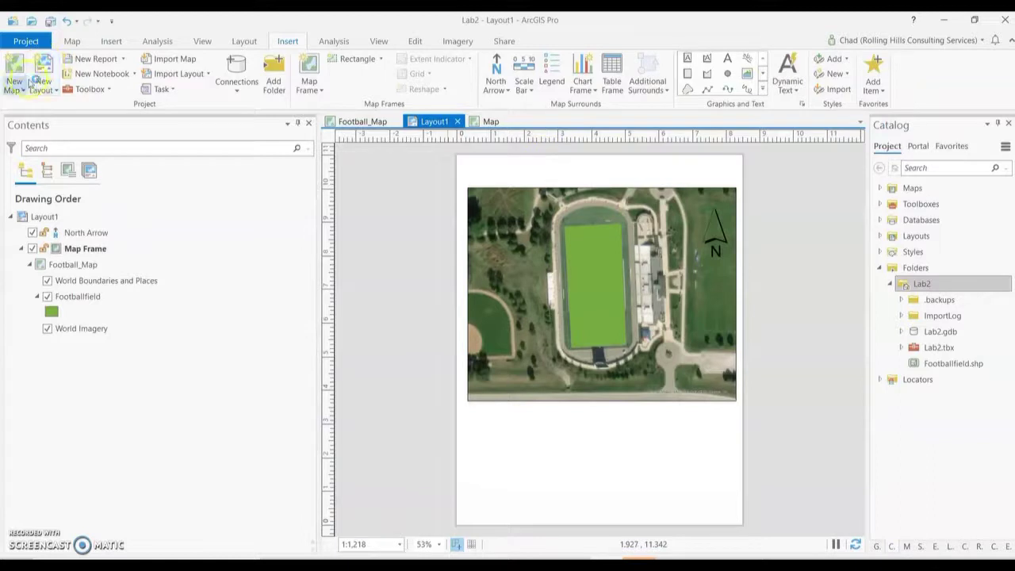
pyautogui.click(42, 84)
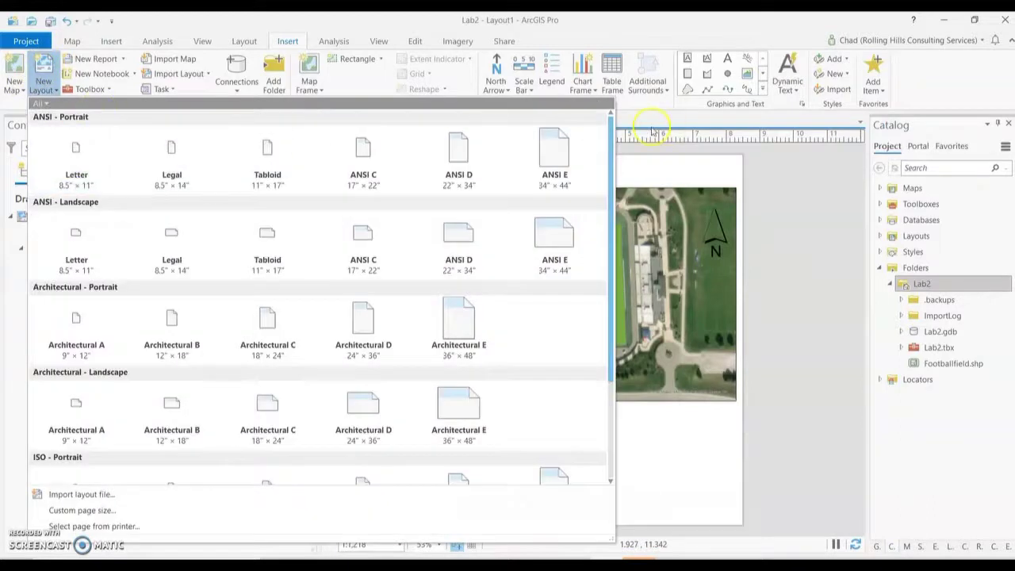
pyautogui.click(684, 121)
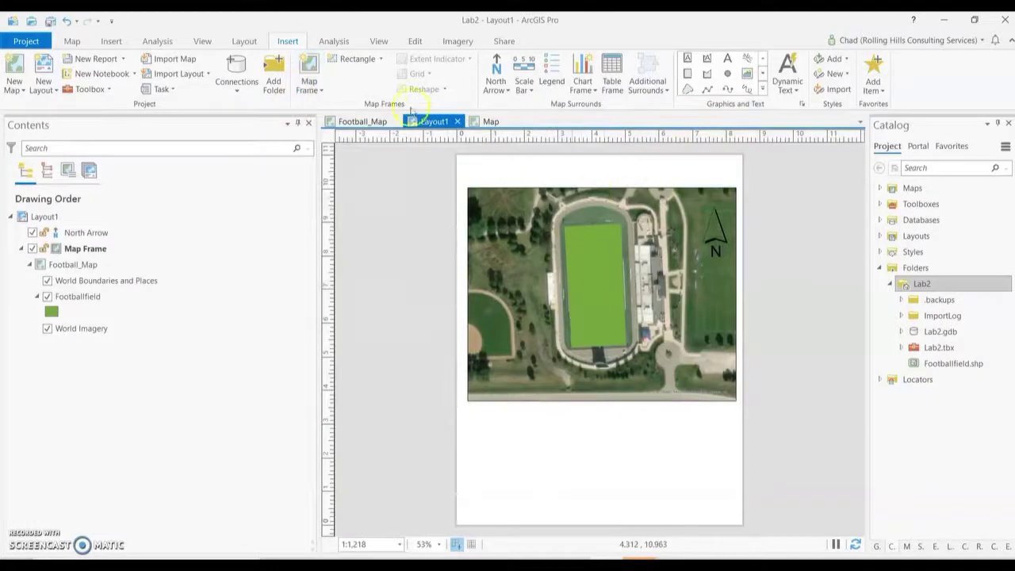
pyautogui.click(491, 122)
pyautogui.click(438, 121)
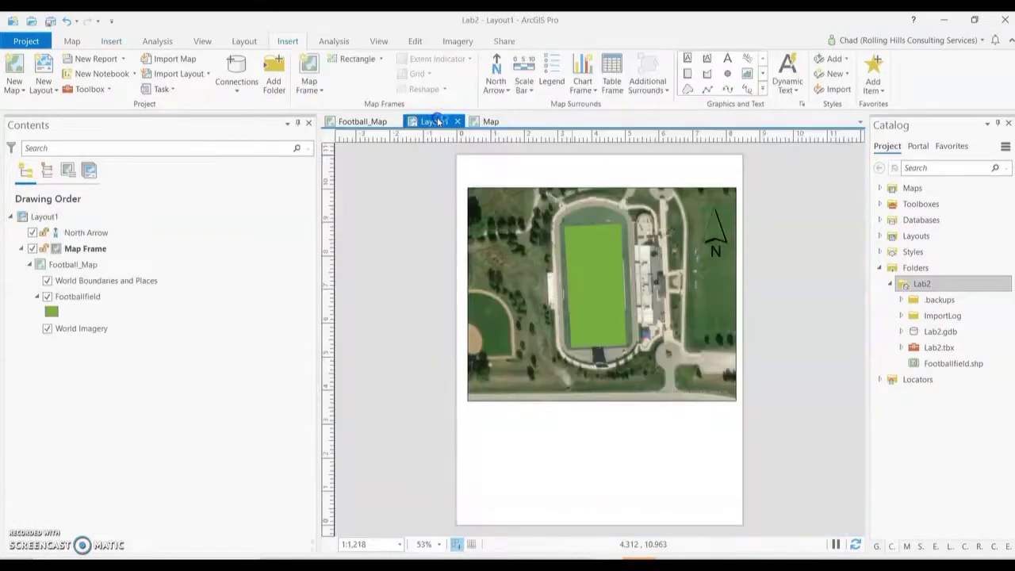